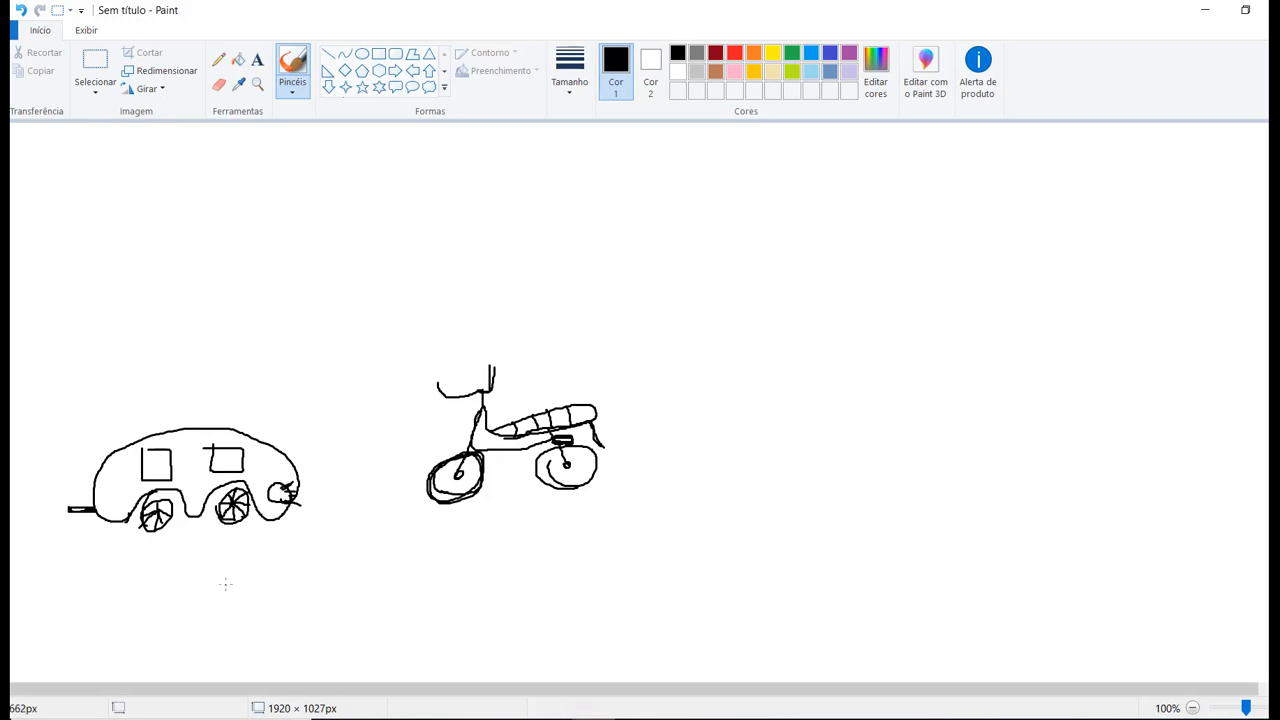
# Draw a curved black ground line under the car and another under the motorcycle.
pyautogui.moveTo(44, 525)
pyautogui.mouseDown()
pyautogui.moveTo(200, 556)
pyautogui.moveTo(279, 522)
pyautogui.mouseUp()
pyautogui.moveTo(419, 497)
pyautogui.mouseDown()
pyautogui.moveTo(448, 527)
pyautogui.moveTo(670, 494)
pyautogui.mouseUp()
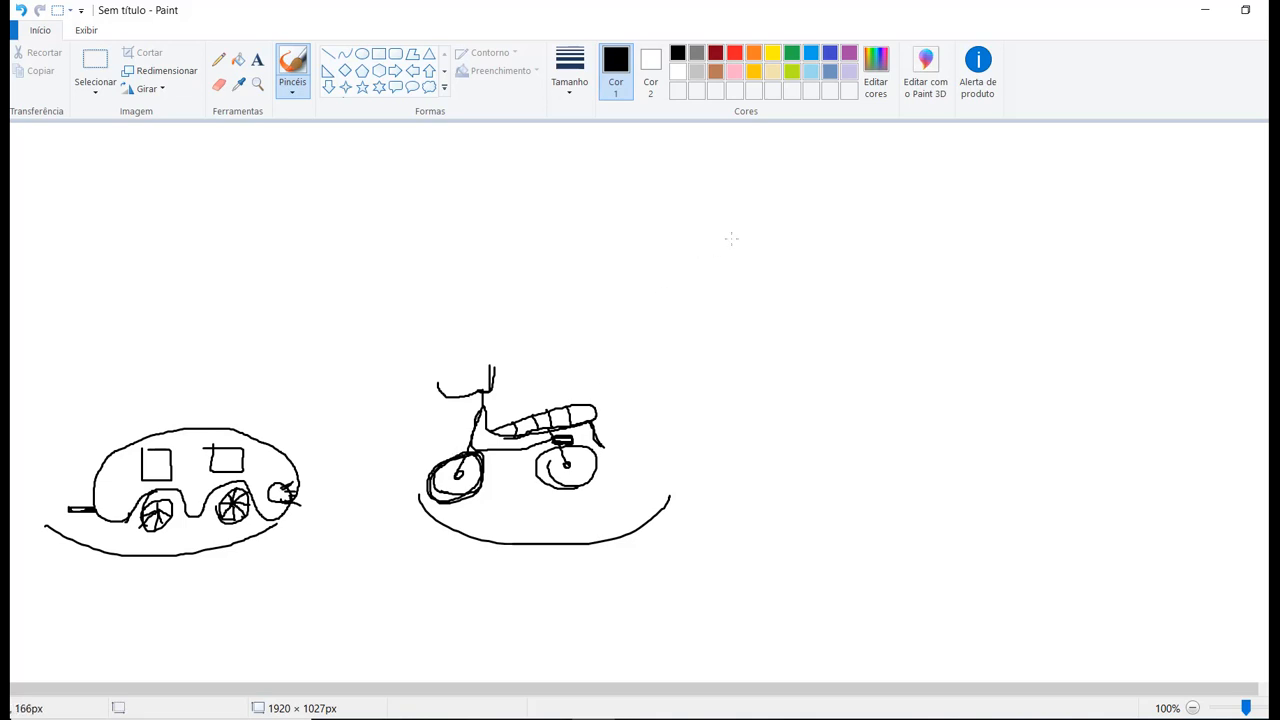
# Draw two light blue cloud outlines above the vehicles and a yellow sun outline between the clouds.
pyautogui.click(810, 71)
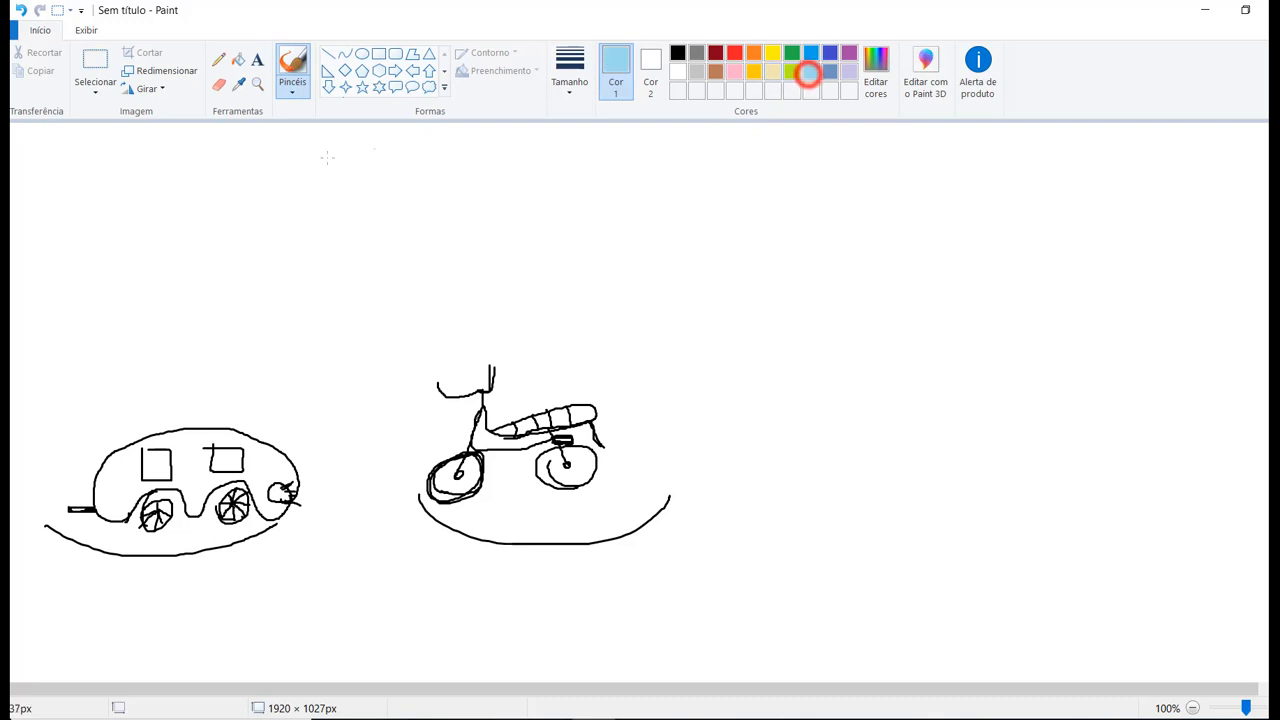
pyautogui.moveTo(114, 151)
pyautogui.mouseDown()
pyautogui.moveTo(192, 157)
pyautogui.moveTo(258, 192)
pyautogui.moveTo(102, 255)
pyautogui.moveTo(52, 160)
pyautogui.moveTo(216, 154)
pyautogui.mouseUp()
pyautogui.moveTo(472, 160)
pyautogui.mouseDown()
pyautogui.moveTo(678, 162)
pyautogui.moveTo(540, 250)
pyautogui.moveTo(450, 178)
pyautogui.moveTo(524, 147)
pyautogui.mouseUp()
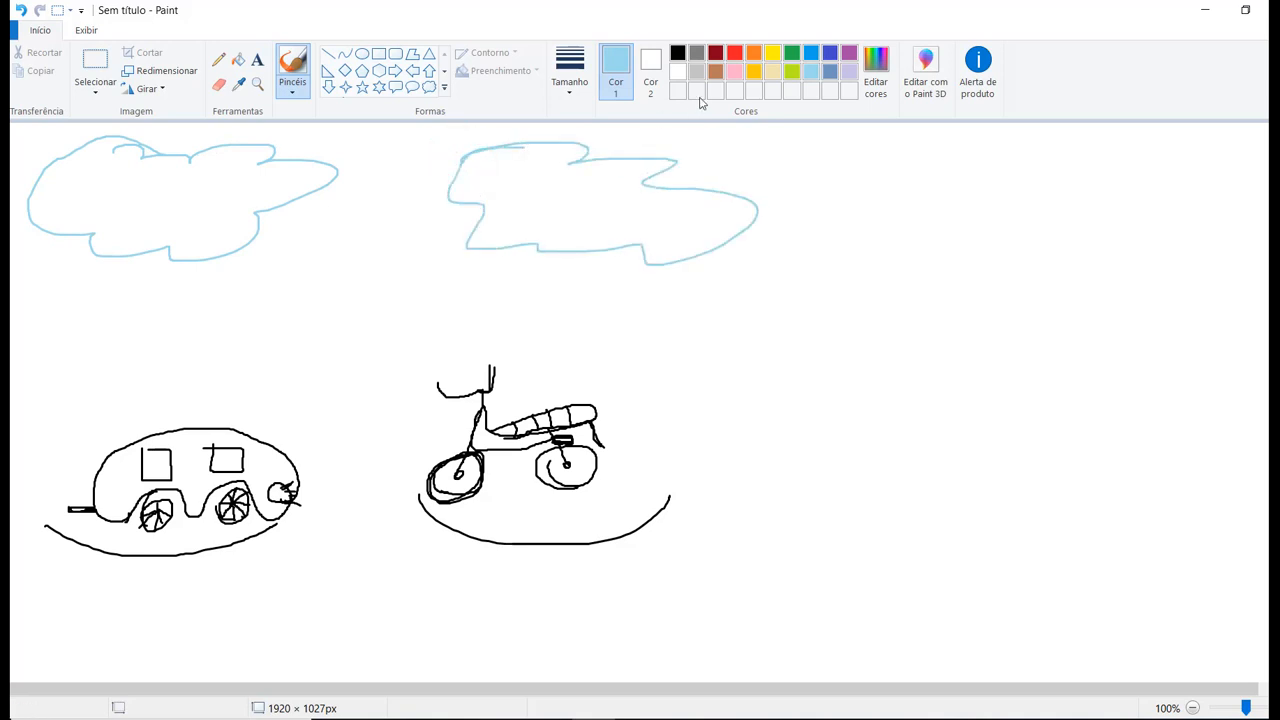
pyautogui.click(772, 52)
pyautogui.moveTo(362, 180)
pyautogui.mouseDown()
pyautogui.moveTo(338, 261)
pyautogui.moveTo(441, 196)
pyautogui.mouseUp()
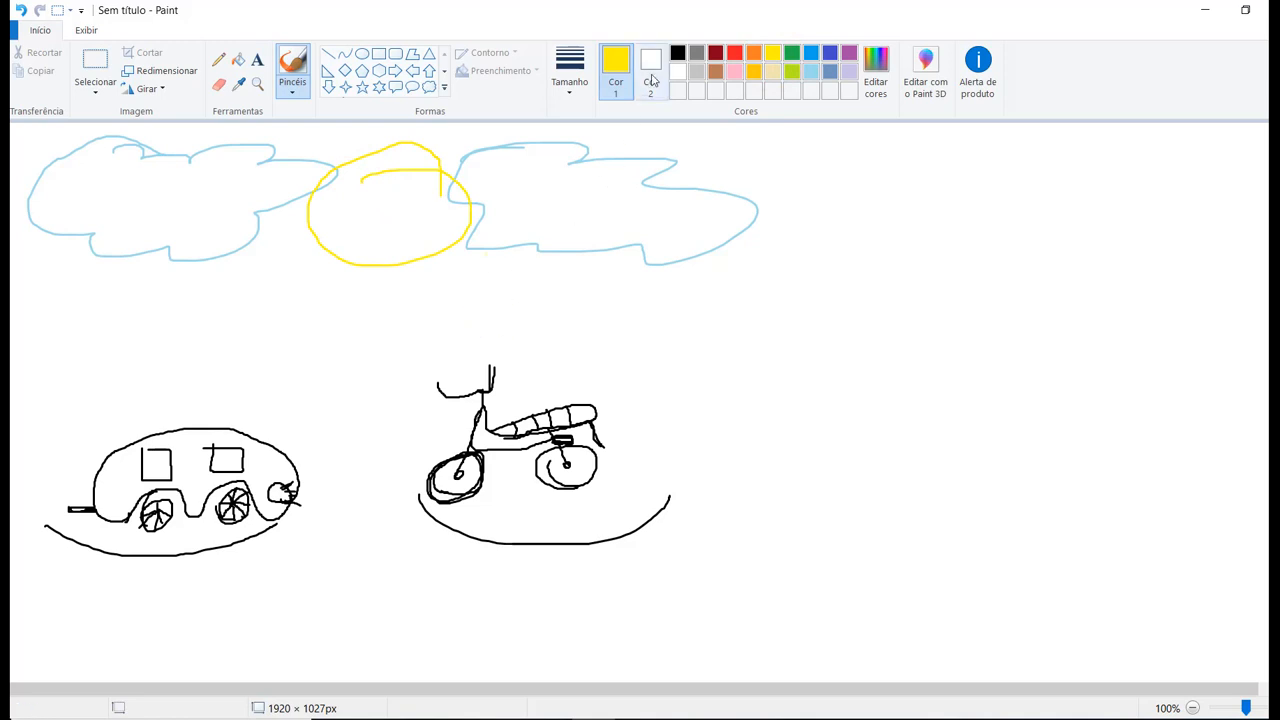
# Draw a curved black arrow with a triangular head pointing at the motorcycle.
pyautogui.click(677, 52)
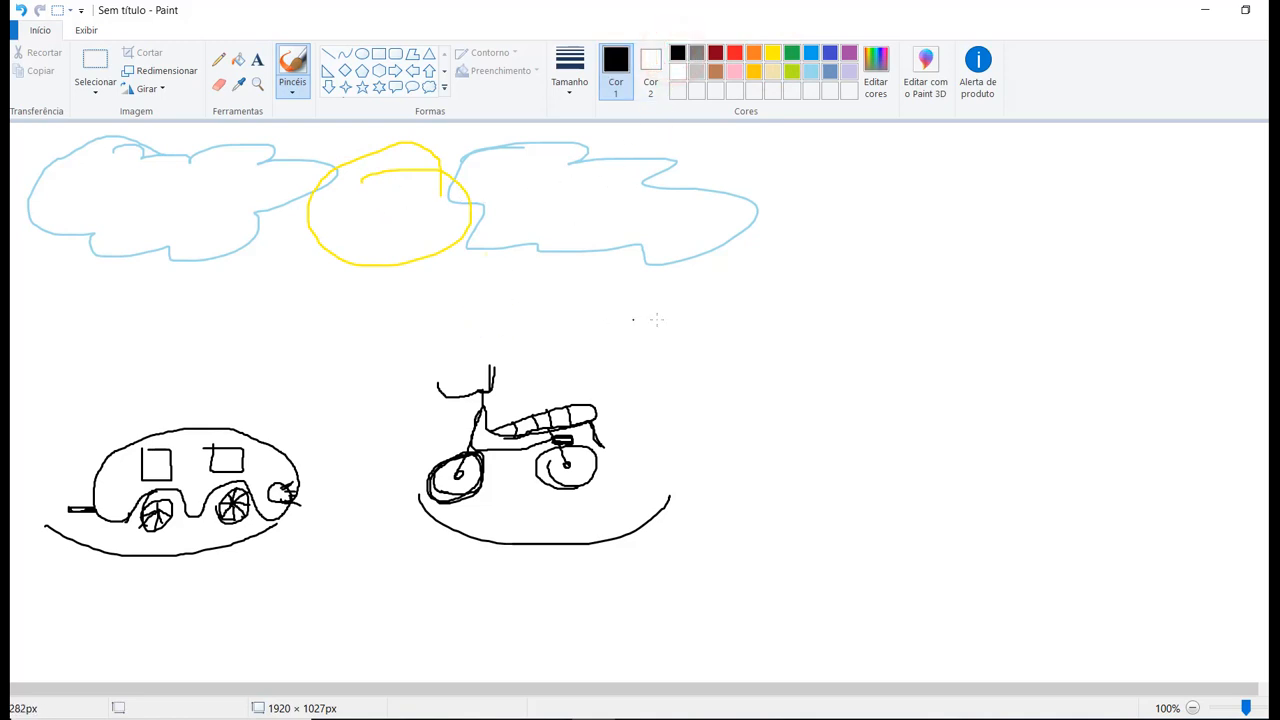
pyautogui.moveTo(788, 326)
pyautogui.mouseDown()
pyautogui.moveTo(708, 396)
pyautogui.moveTo(674, 400)
pyautogui.moveTo(692, 385)
pyautogui.mouseUp()
pyautogui.moveTo(805, 485); pyautogui.dragTo(773, 497)
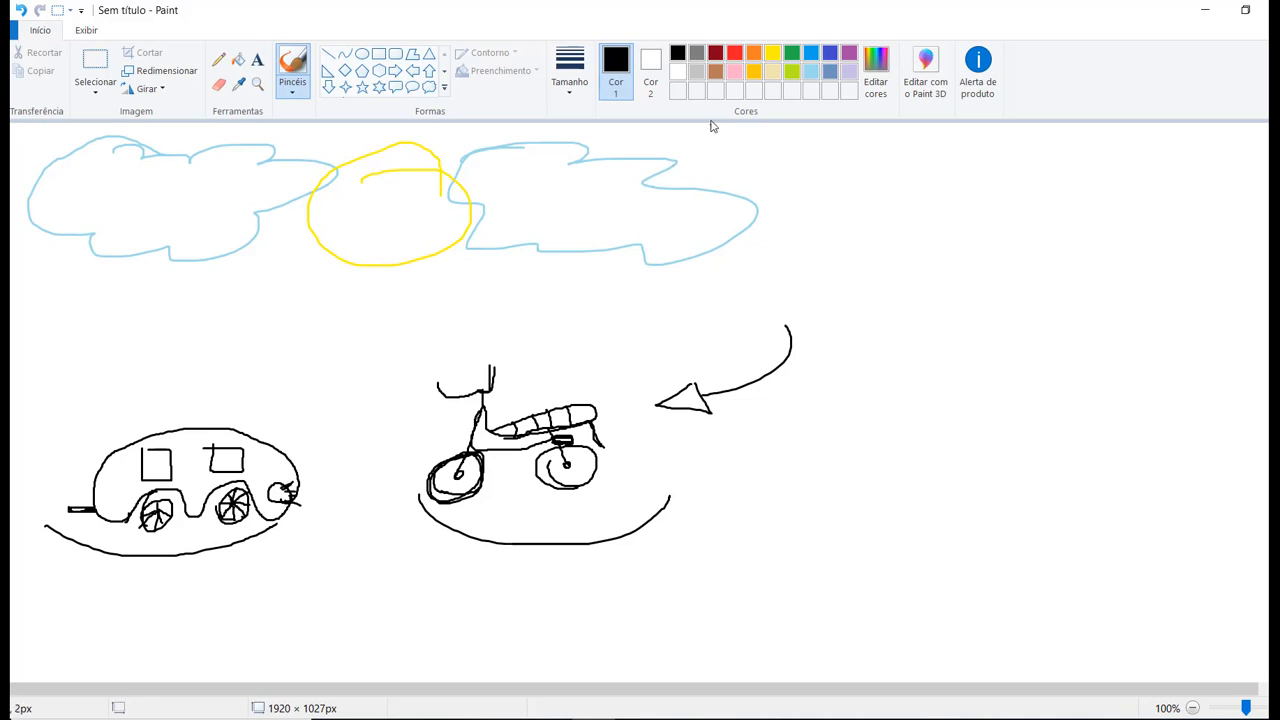
# Fill both clouds with light gray and the sun with gold.
pyautogui.click(234, 61)
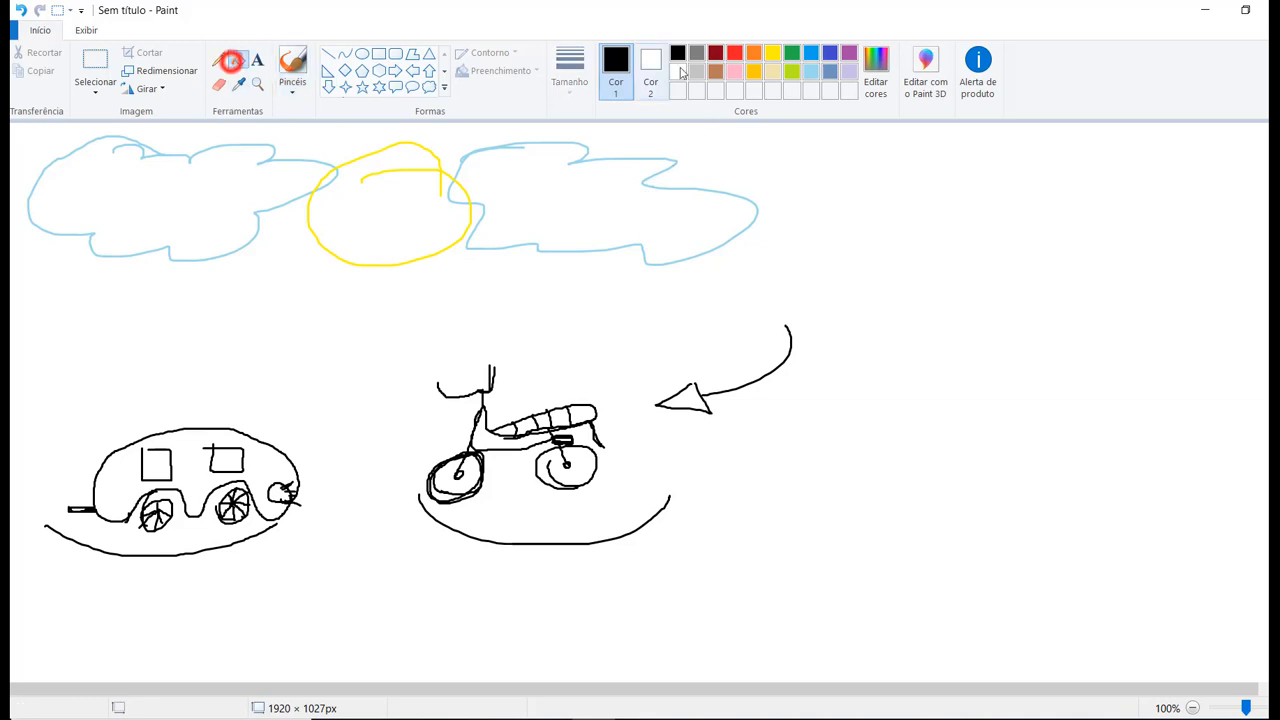
pyautogui.click(695, 71)
pyautogui.click(610, 188)
pyautogui.click(212, 197)
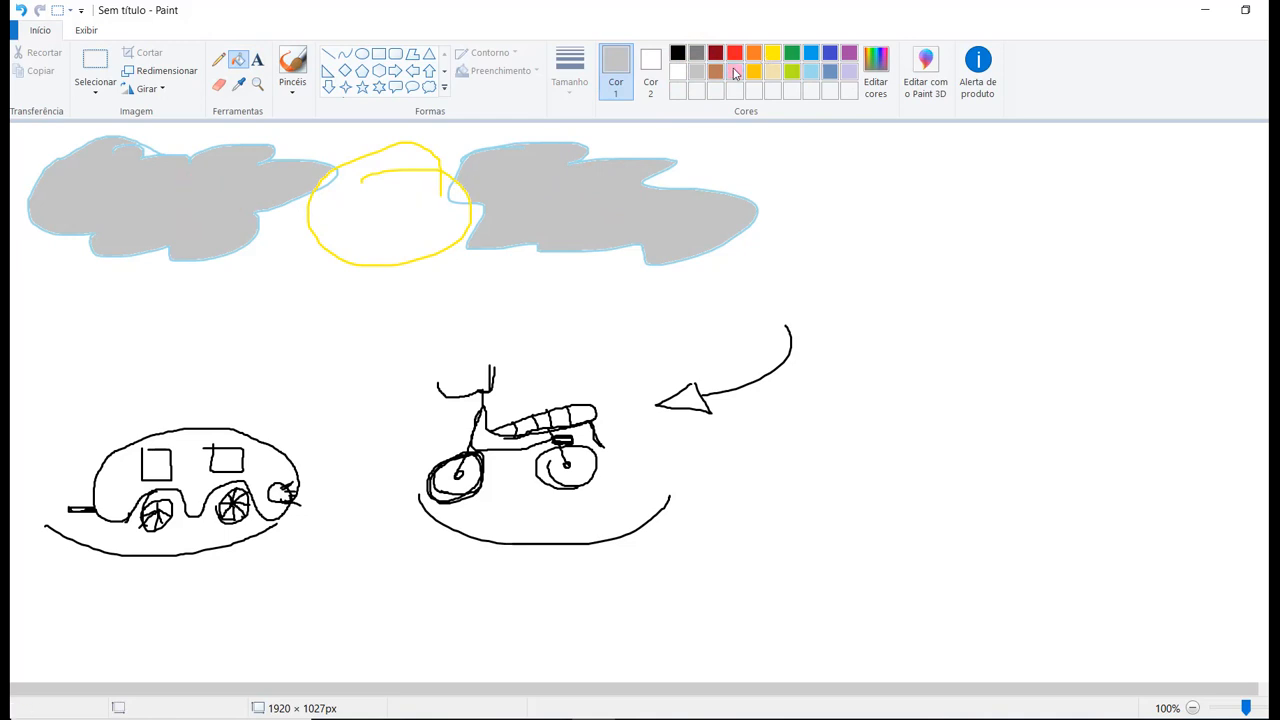
pyautogui.click(754, 71)
pyautogui.click(450, 202)
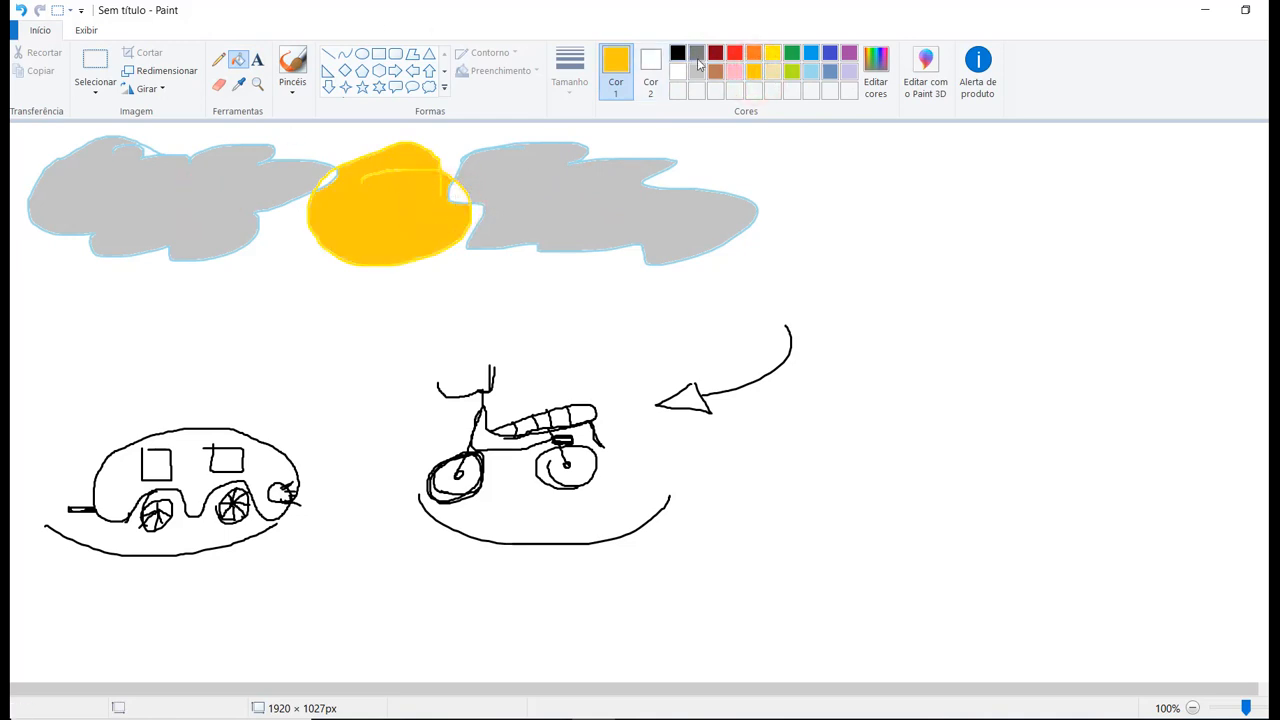
# Brush blue-gray rain strokes beneath both clouds.
pyautogui.click(829, 70)
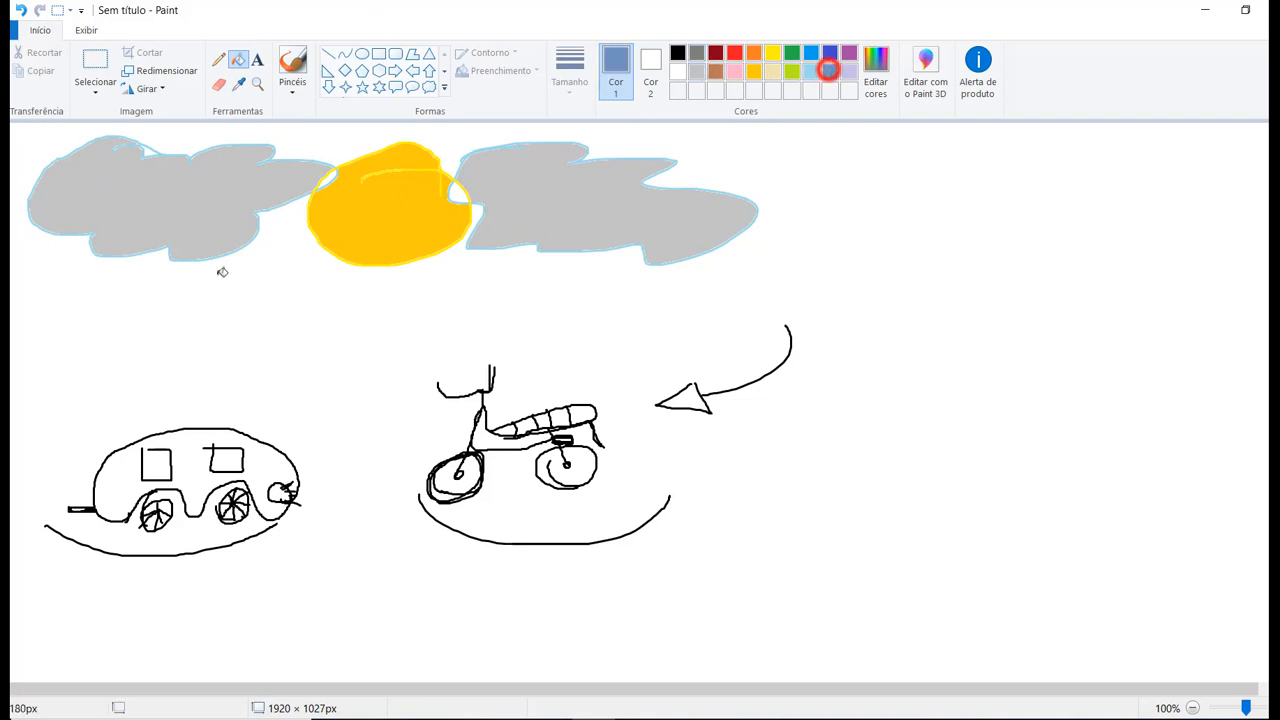
pyautogui.click(293, 62)
pyautogui.moveTo(191, 270); pyautogui.dragTo(184, 322)
pyautogui.moveTo(141, 273); pyautogui.dragTo(134, 303)
pyautogui.moveTo(92, 306)
pyautogui.mouseDown()
pyautogui.moveTo(86, 334)
pyautogui.moveTo(158, 326)
pyautogui.mouseUp()
pyautogui.moveTo(623, 252); pyautogui.dragTo(605, 288)
pyautogui.moveTo(718, 304); pyautogui.dragTo(737, 313)
pyautogui.moveTo(547, 262); pyautogui.dragTo(545, 297)
pyautogui.moveTo(503, 277)
pyautogui.mouseDown()
pyautogui.moveTo(486, 307)
pyautogui.moveTo(505, 300)
pyautogui.mouseUp()
pyautogui.moveTo(574, 268); pyautogui.dragTo(598, 290)
# Draw a curved black arrow running from below the first cloud down to the car.
pyautogui.click(678, 52)
pyautogui.moveTo(58, 275)
pyautogui.mouseDown()
pyautogui.moveTo(63, 446)
pyautogui.moveTo(92, 441)
pyautogui.mouseUp()
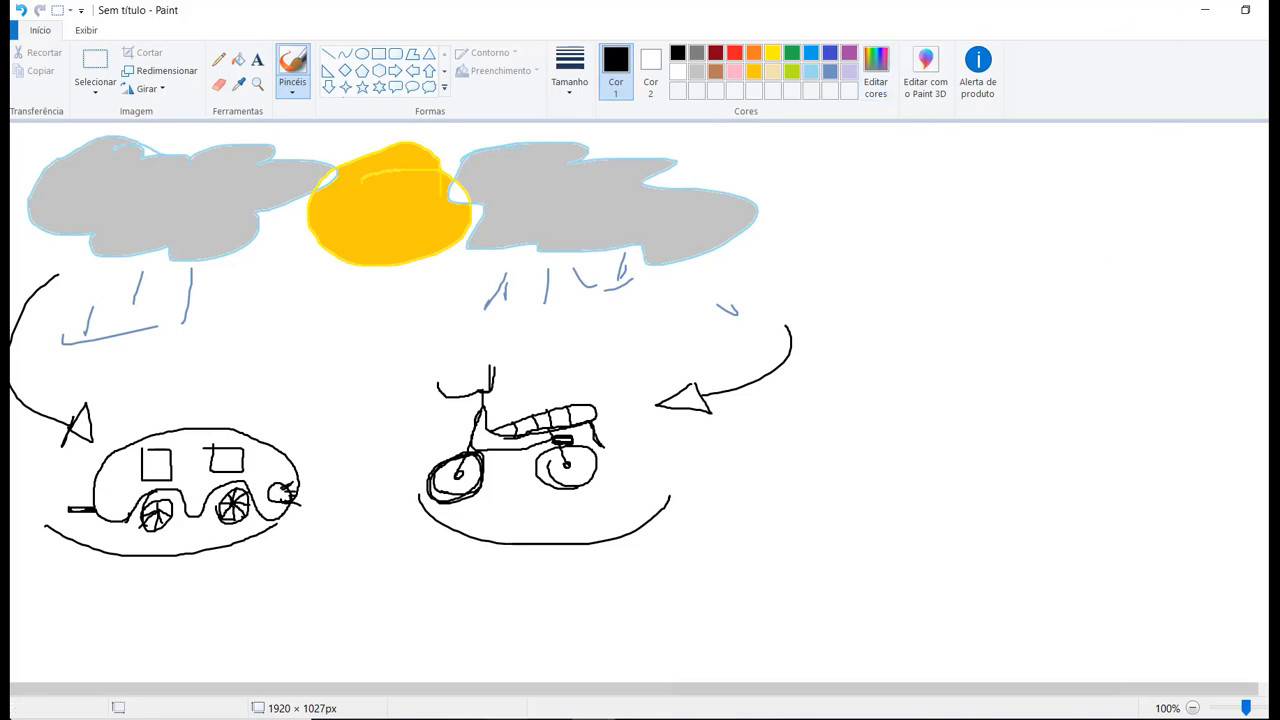
# Switch to the Notepad note, enlarge its window, and go through the logical operators listed below the SE syntax.
pyautogui.click(636, 719)
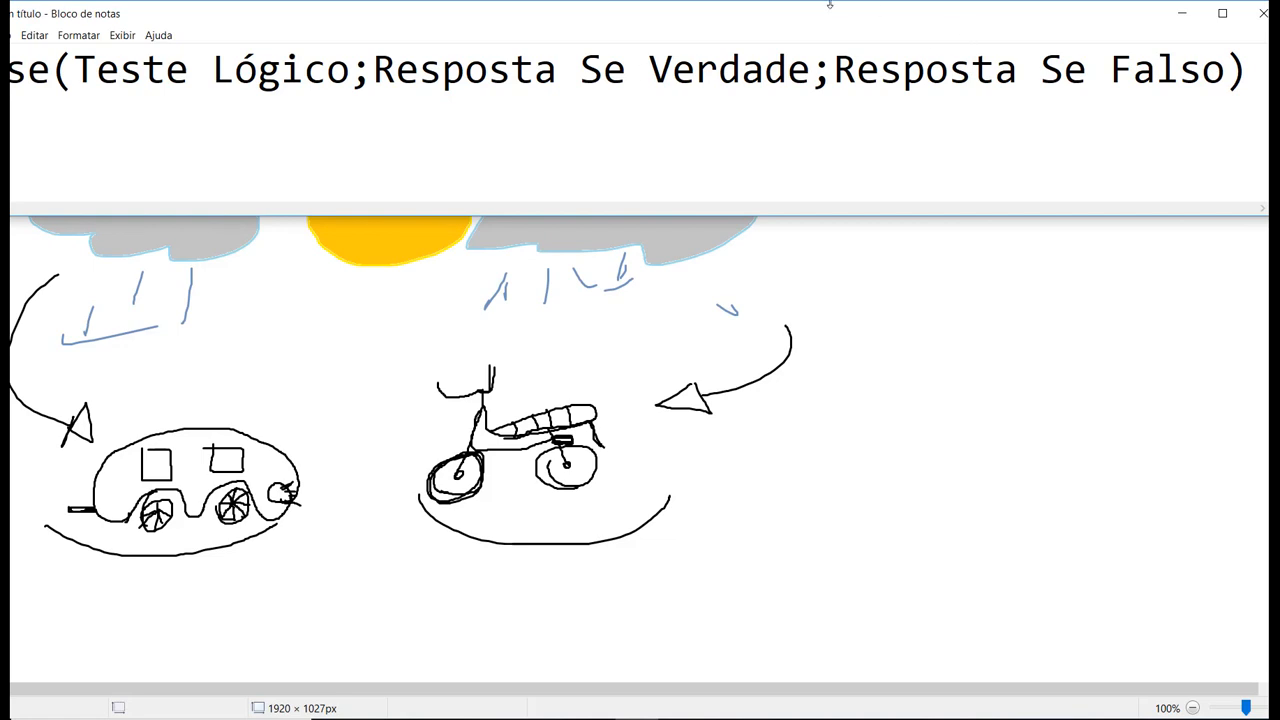
pyautogui.moveTo(742, 13); pyautogui.dragTo(769, 16)
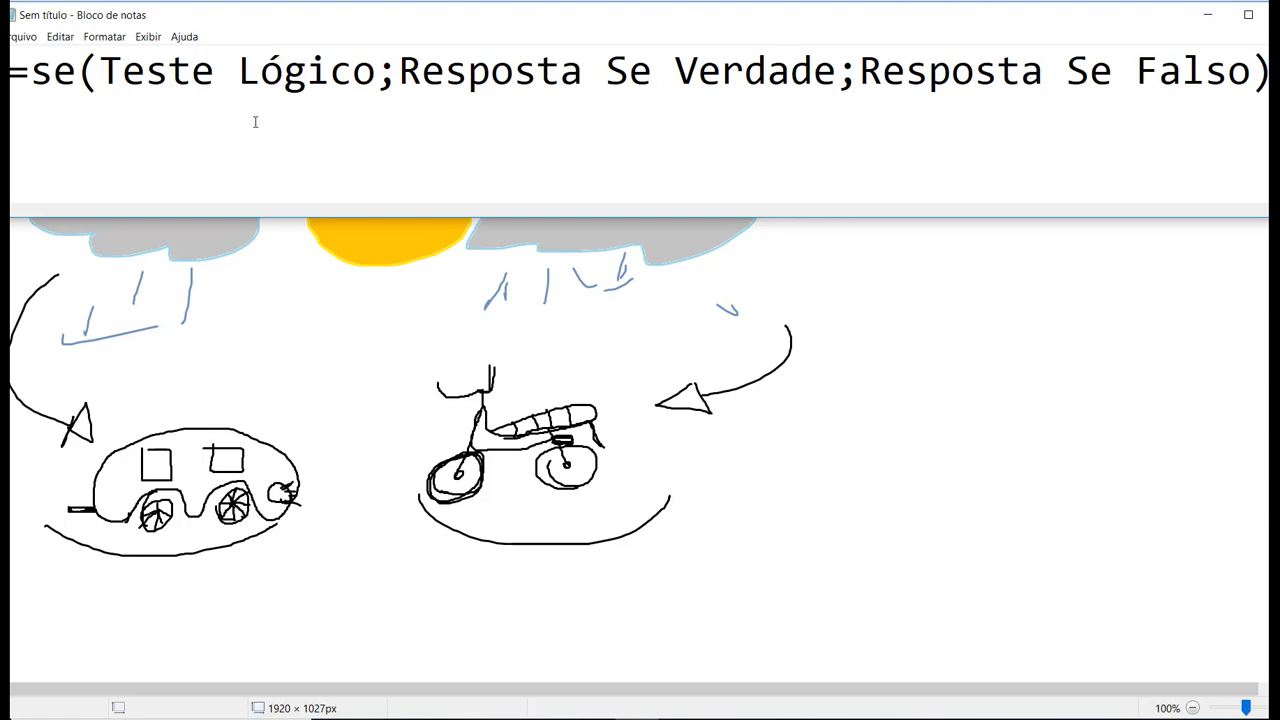
pyautogui.moveTo(576, 218); pyautogui.dragTo(597, 586)
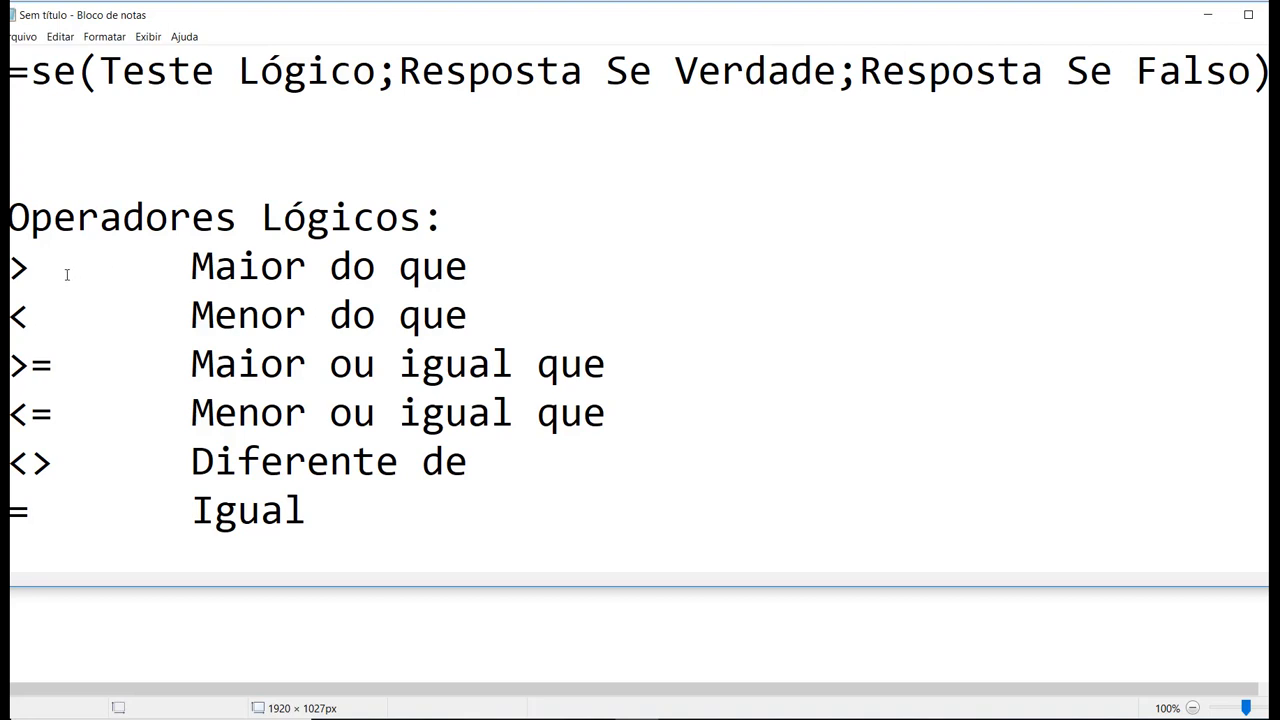
pyautogui.click(18, 268)
pyautogui.click(18, 316)
pyautogui.click(26, 366)
pyautogui.click(32, 411)
pyautogui.click(30, 461)
pyautogui.click(30, 516)
# Begin an example formula on the line below the SE syntax with the logical test, entering =se(Clima=Chuva;.
pyautogui.click(50, 135)
pyautogui.write('=se(')
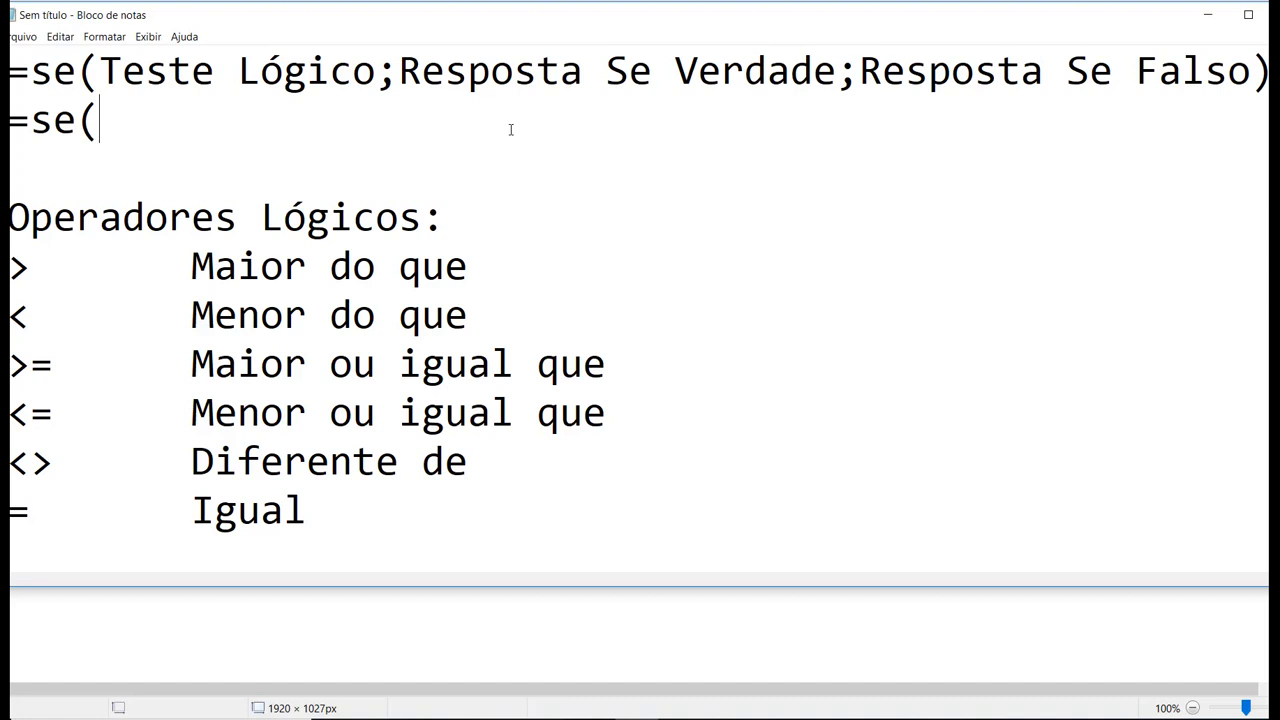
pyautogui.write('Clima=')
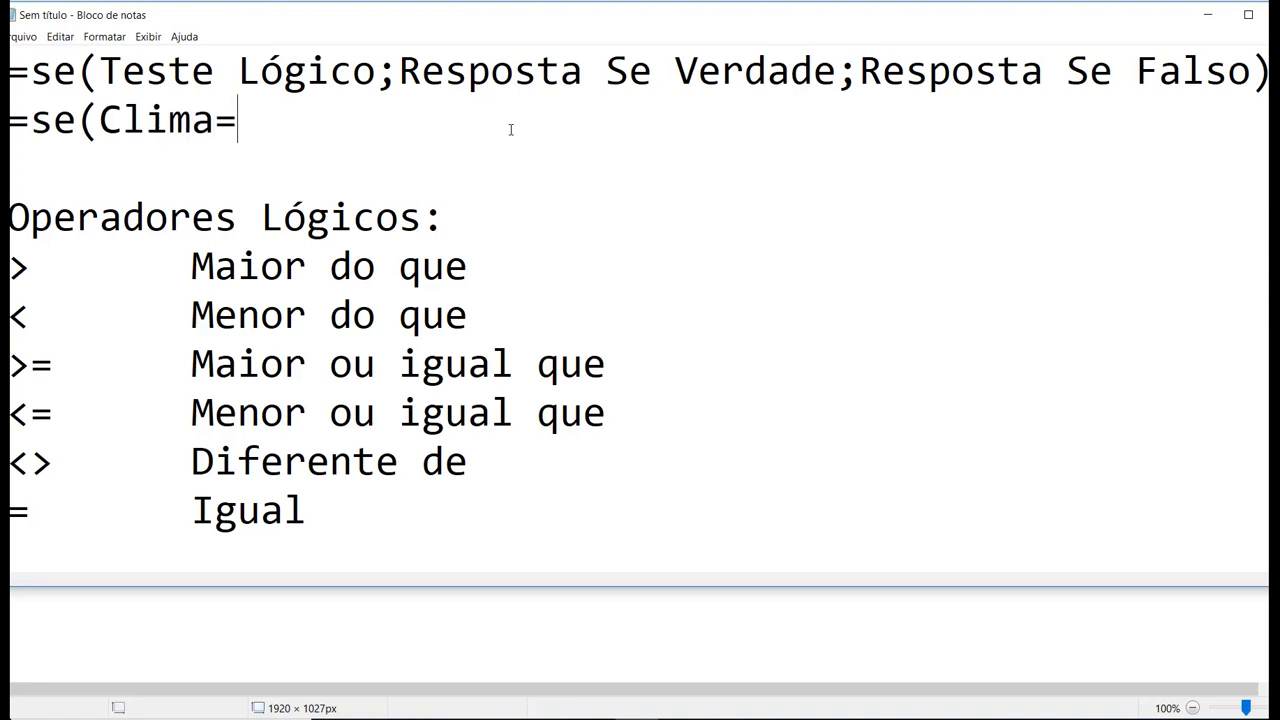
pyautogui.write('Chuva')
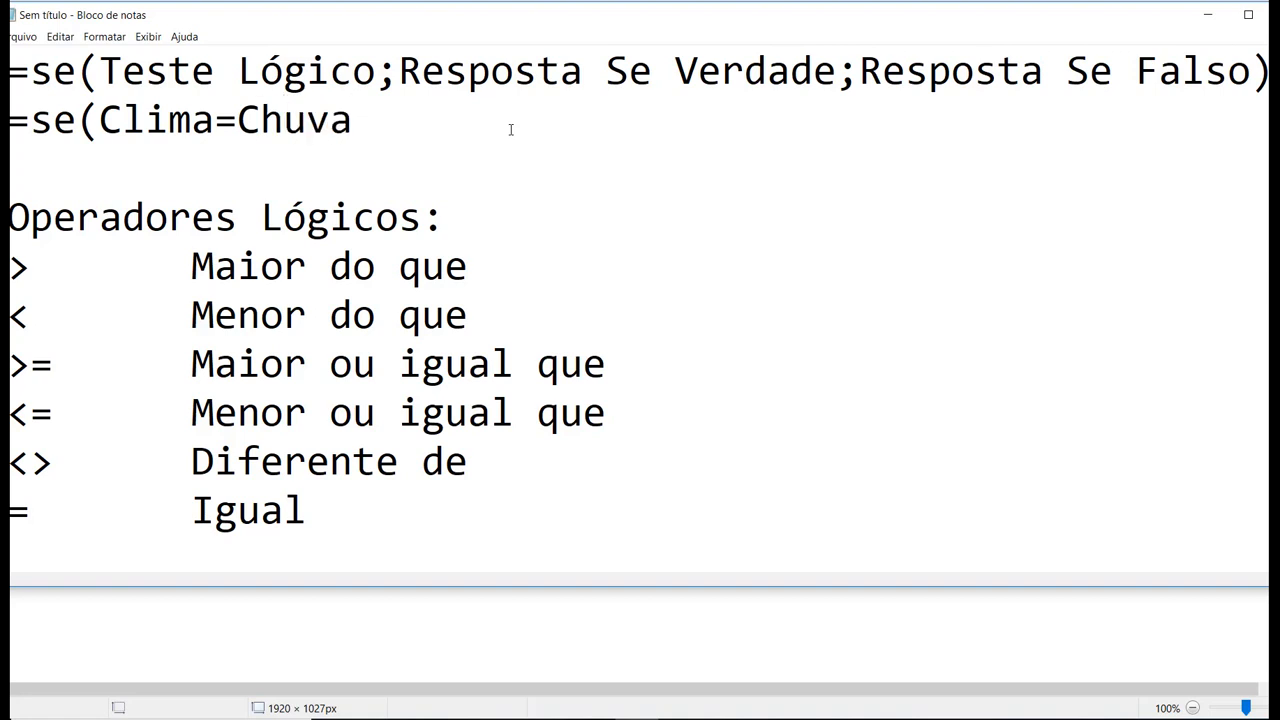
pyautogui.write(';')
pyautogui.moveTo(100, 122); pyautogui.dragTo(354, 122)
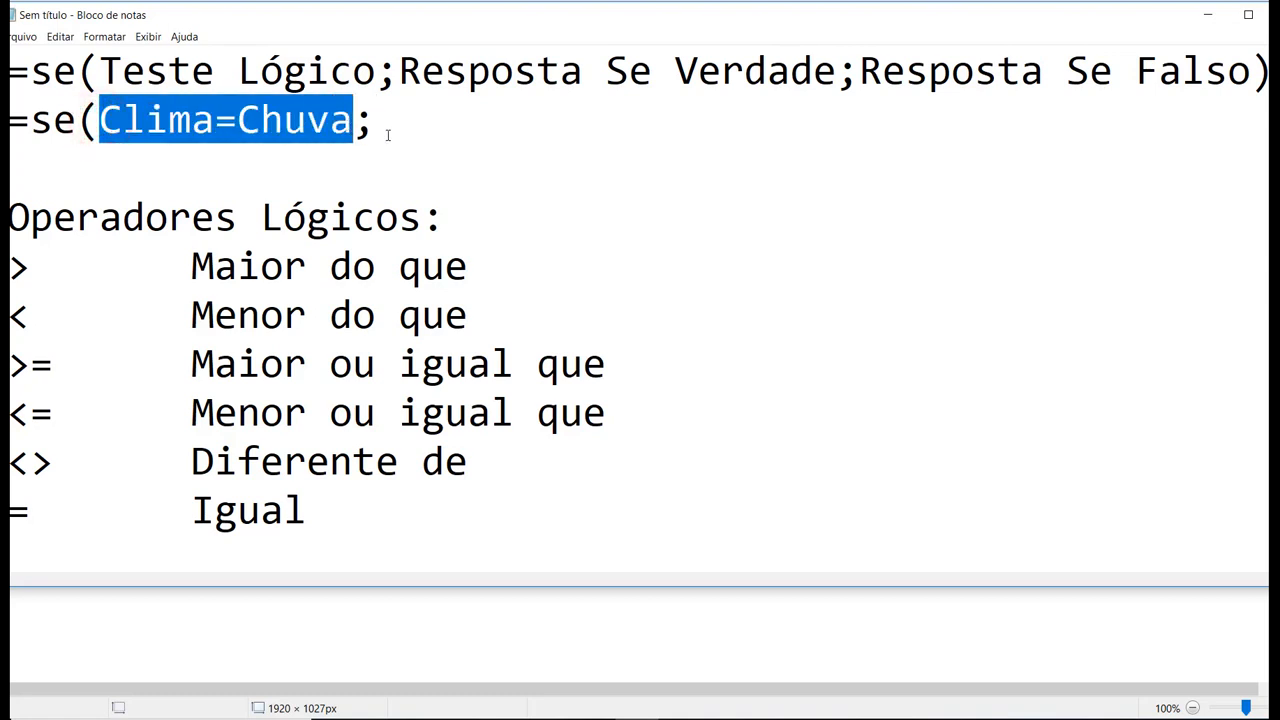
pyautogui.click(394, 135)
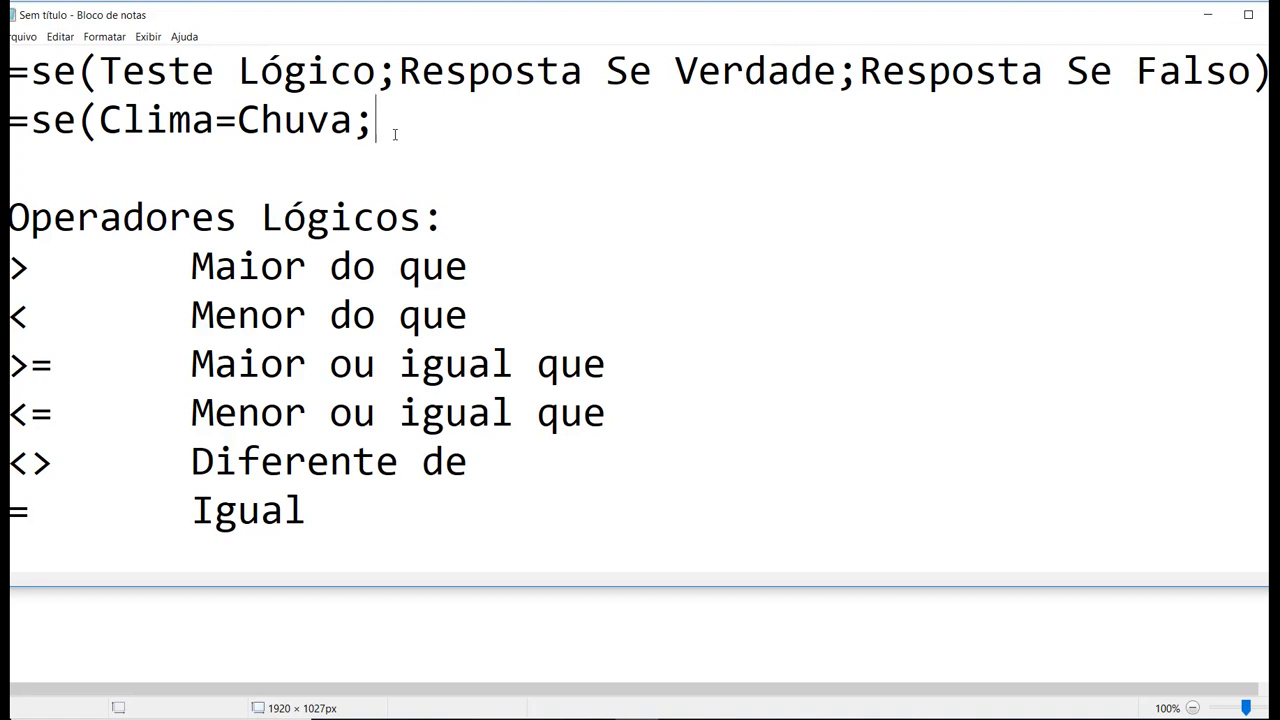
# Complete the example formula with De Carro as the true answer and De moto as the false answer.
pyautogui.write('De Carro')
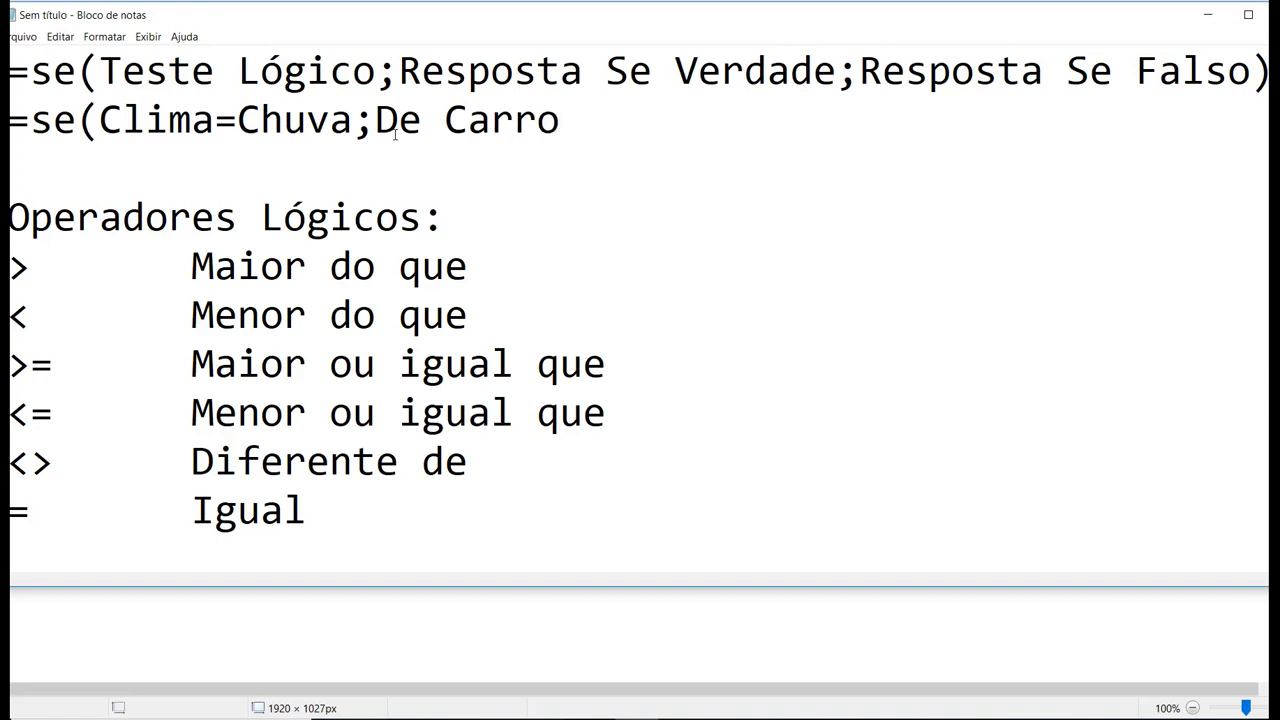
pyautogui.write(';')
pyautogui.moveTo(100, 120); pyautogui.dragTo(354, 120)
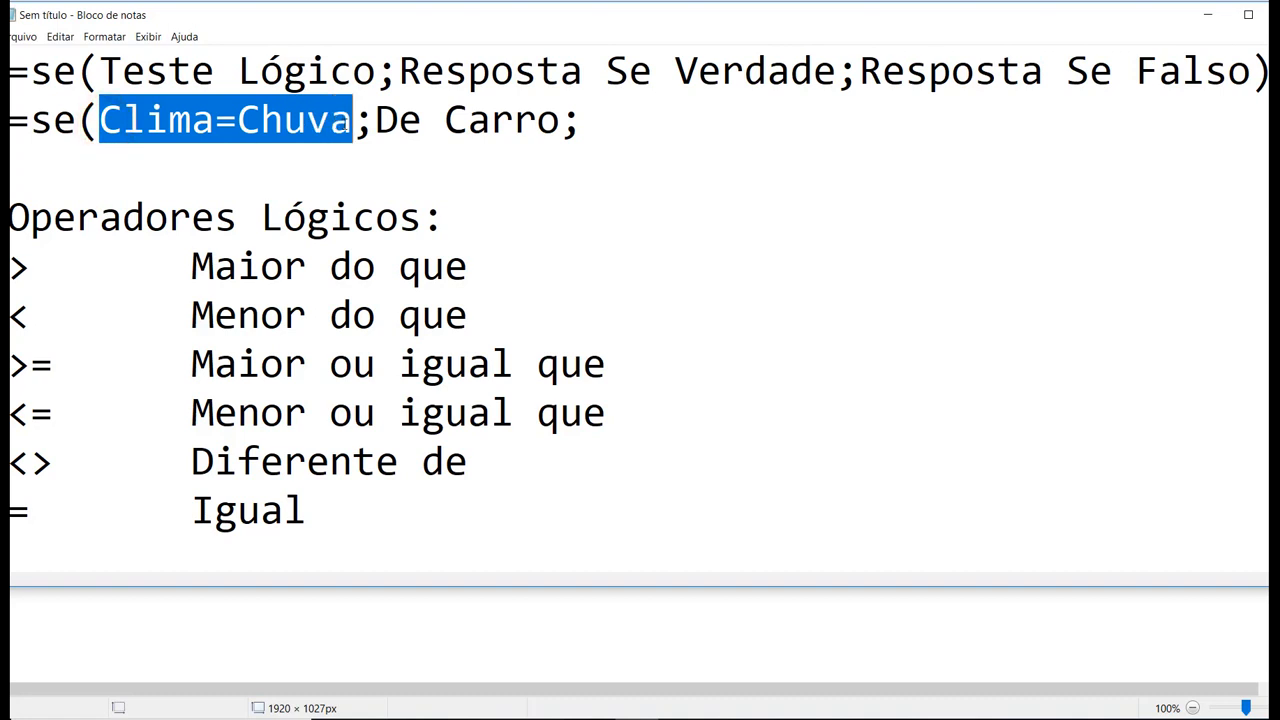
pyautogui.click(651, 127)
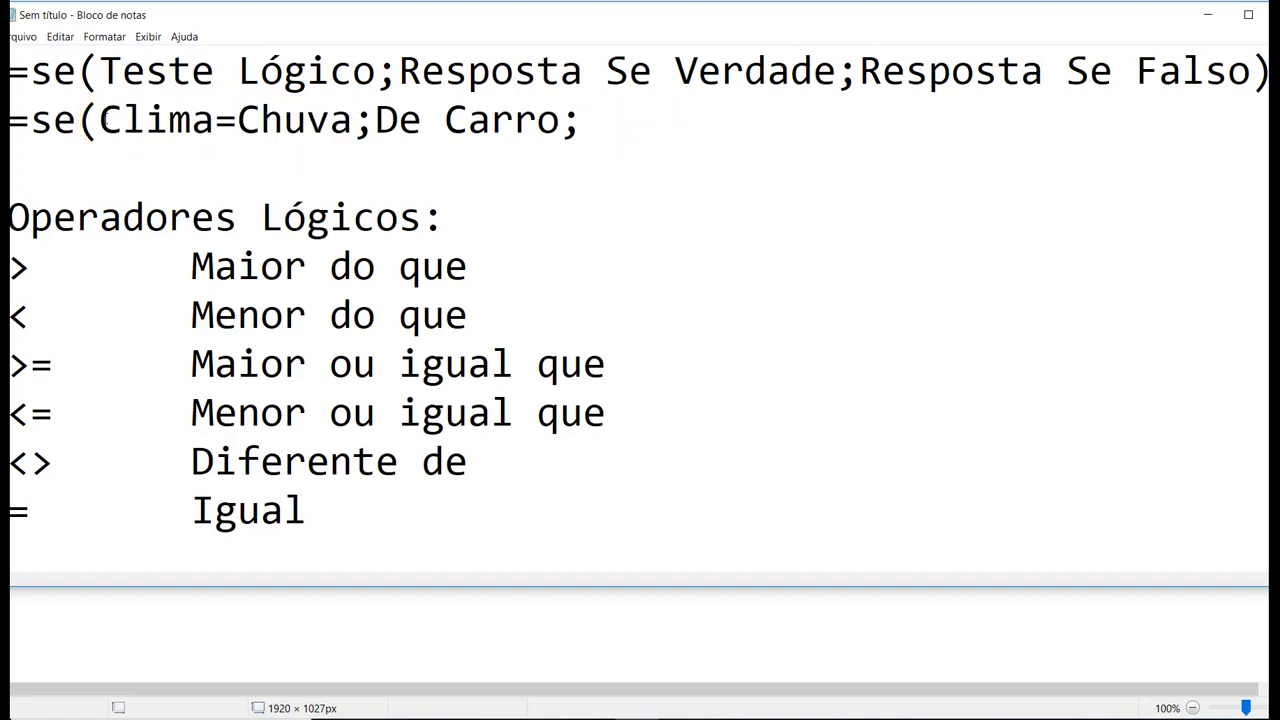
pyautogui.write('De moto)')
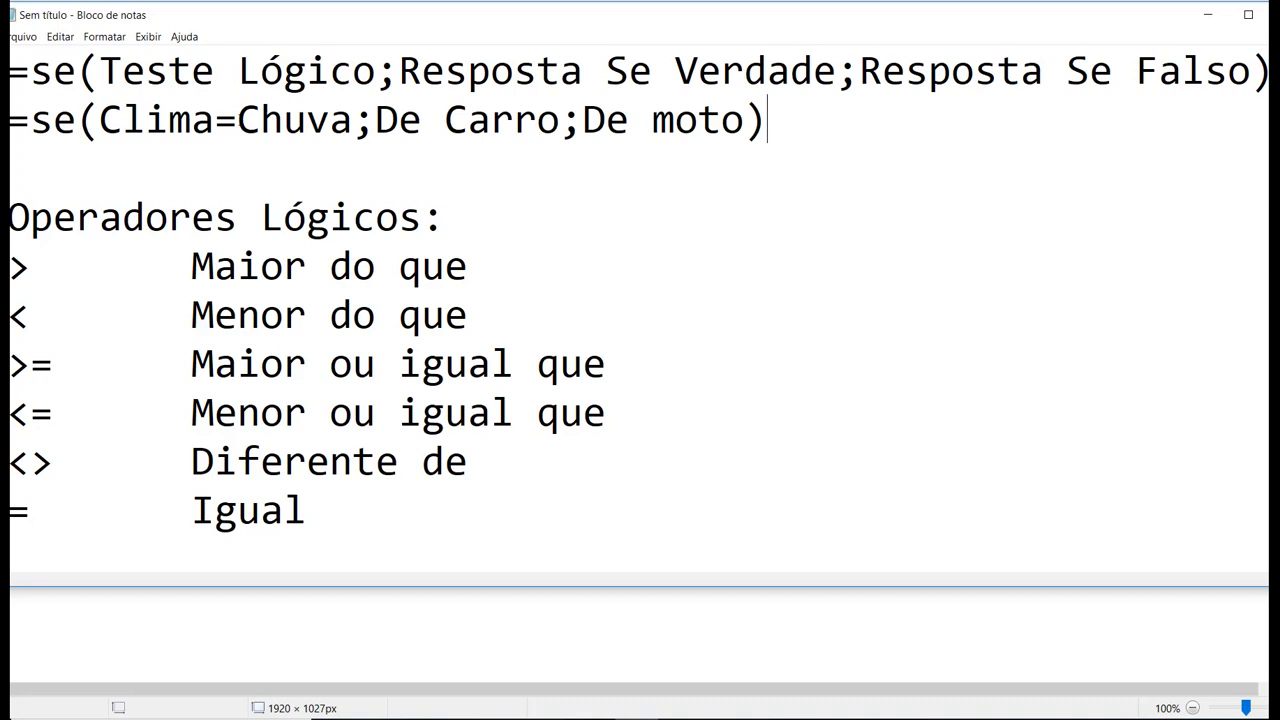
# Review the example formula's logical test, its comparison operator and its two answers against the list of logical operators.
pyautogui.moveTo(376, 120); pyautogui.dragTo(719, 124)
pyautogui.click(343, 272)
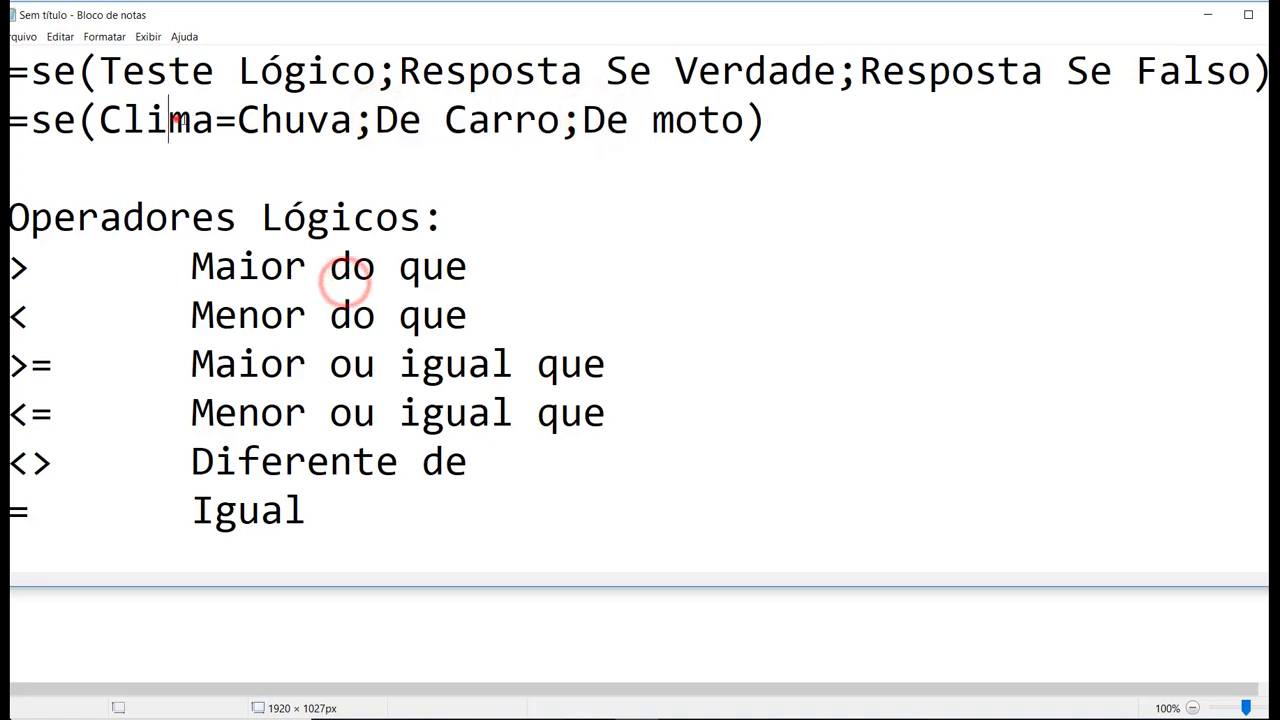
pyautogui.moveTo(170, 120); pyautogui.dragTo(256, 125)
pyautogui.click(217, 122)
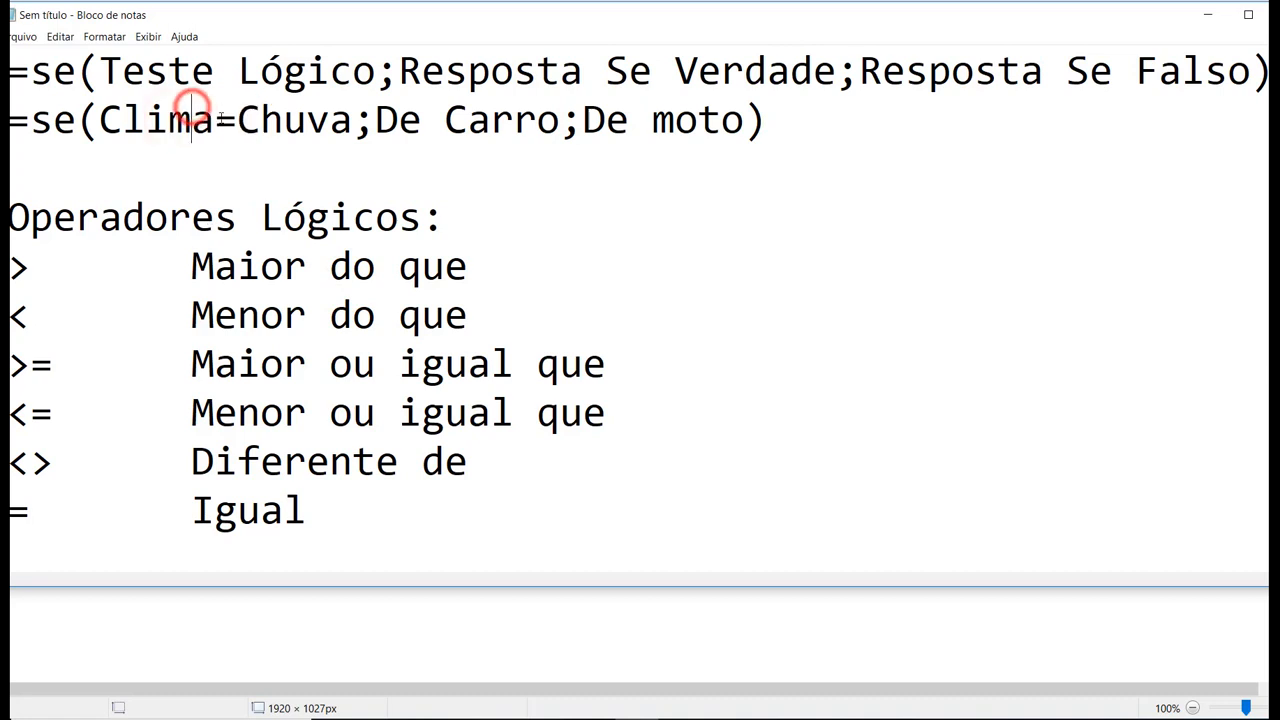
pyautogui.click(236, 121)
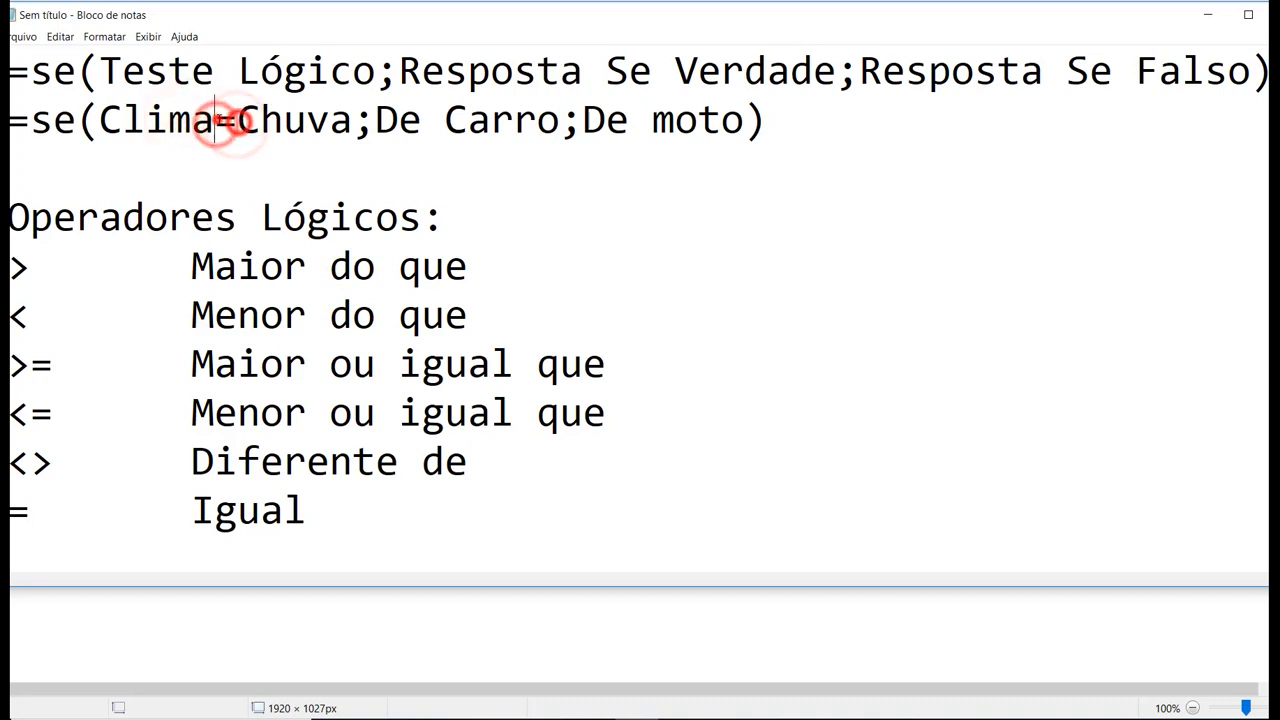
pyautogui.moveTo(20, 265); pyautogui.dragTo(28, 461)
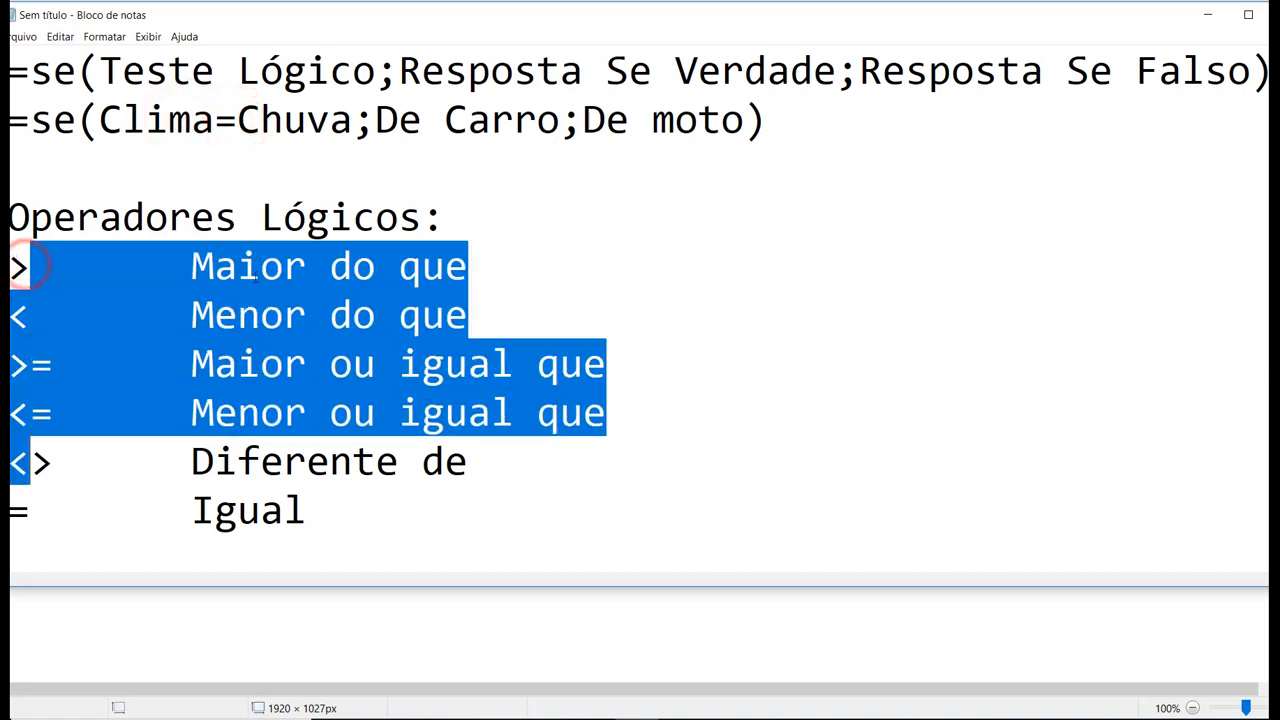
pyautogui.click(256, 270)
pyautogui.click(170, 122)
pyautogui.click(262, 112)
pyautogui.click(164, 114)
pyautogui.click(303, 115)
pyautogui.click(179, 132)
pyautogui.click(261, 116)
pyautogui.click(191, 123)
pyautogui.click(260, 116)
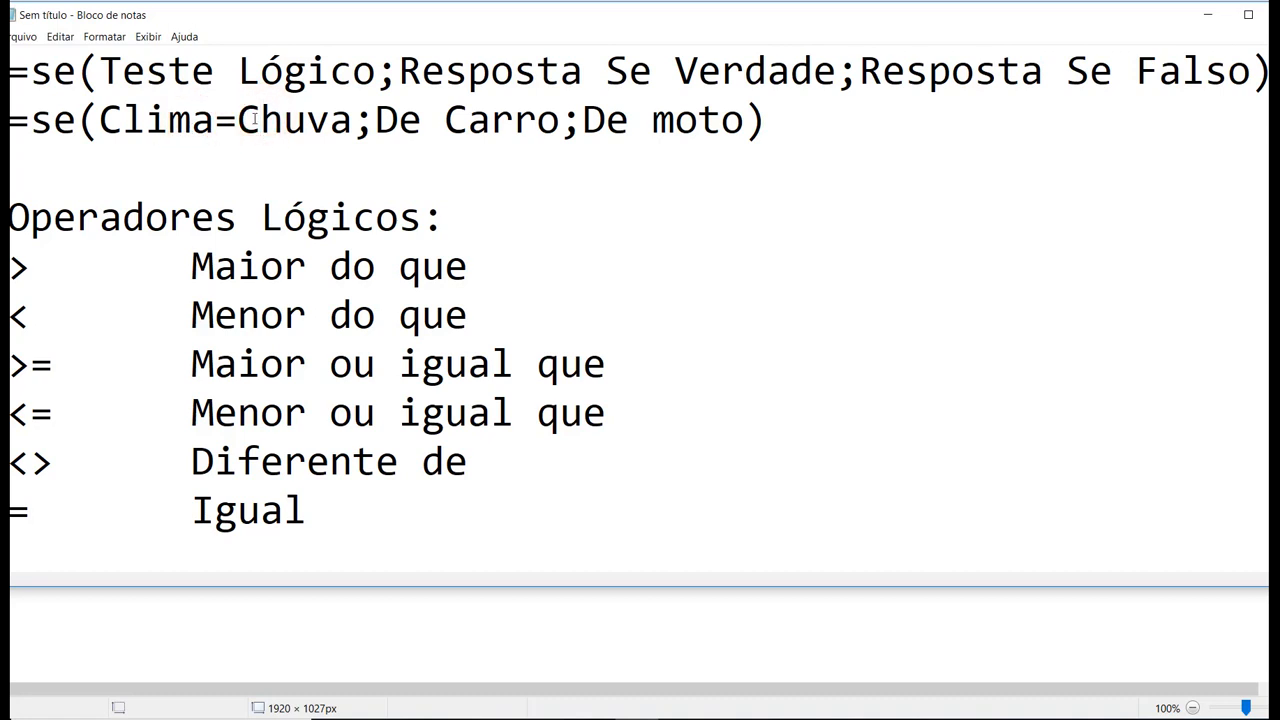
pyautogui.click(466, 118)
pyautogui.click(688, 124)
# Switch to the AULA workbook in Excel and examine the BOLETIM ESCOLAR grades and the MÉDIA formula in E4.
pyautogui.click(550, 645)
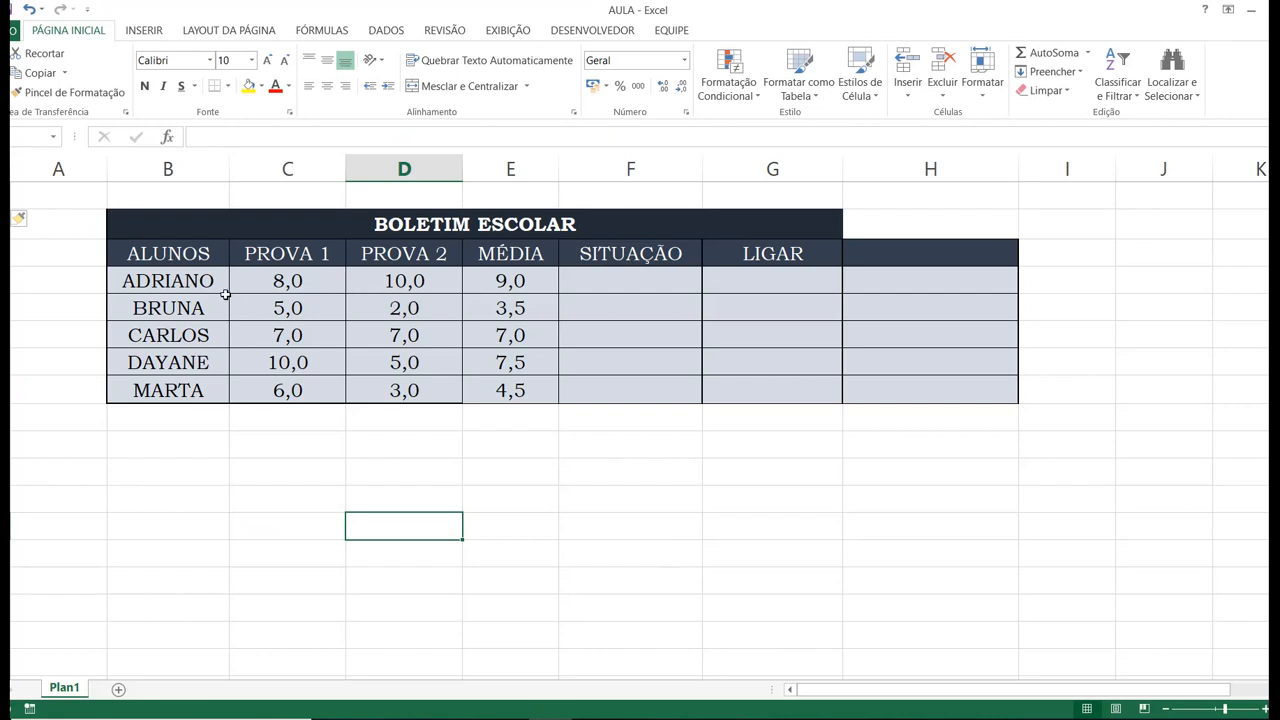
pyautogui.moveTo(186, 281); pyautogui.dragTo(515, 396)
pyautogui.click(533, 284)
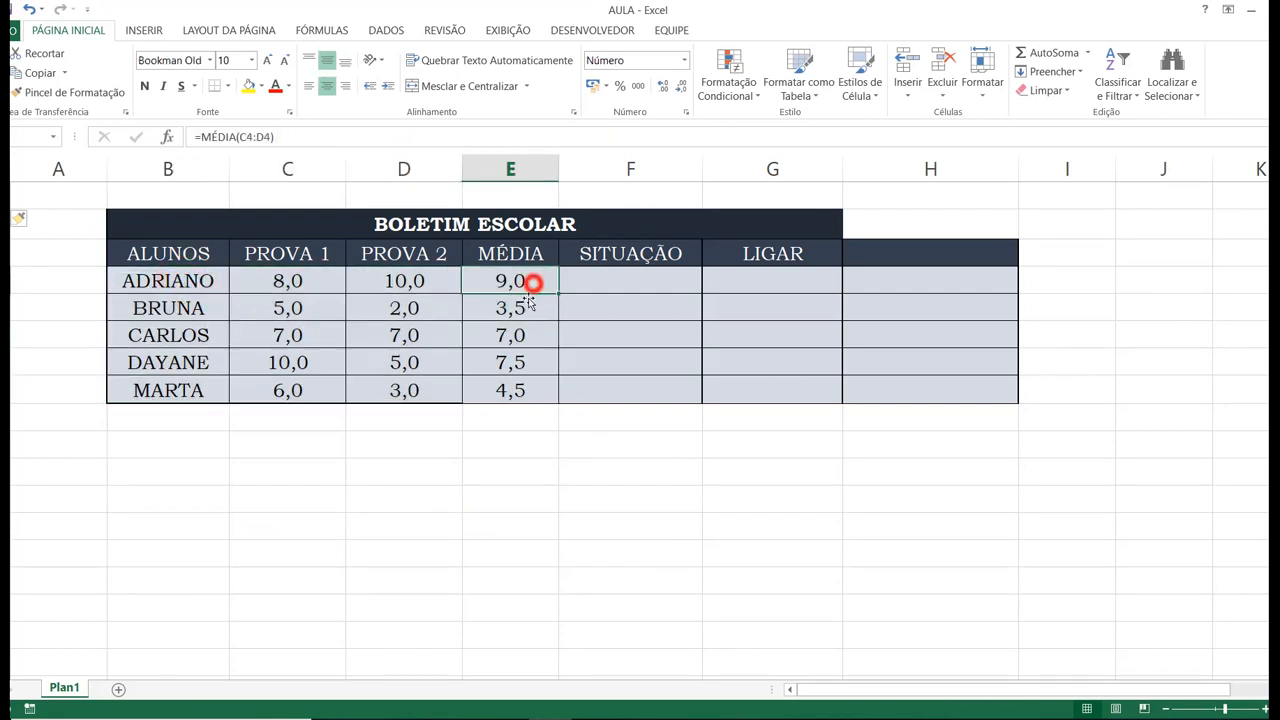
pyautogui.click(510, 309)
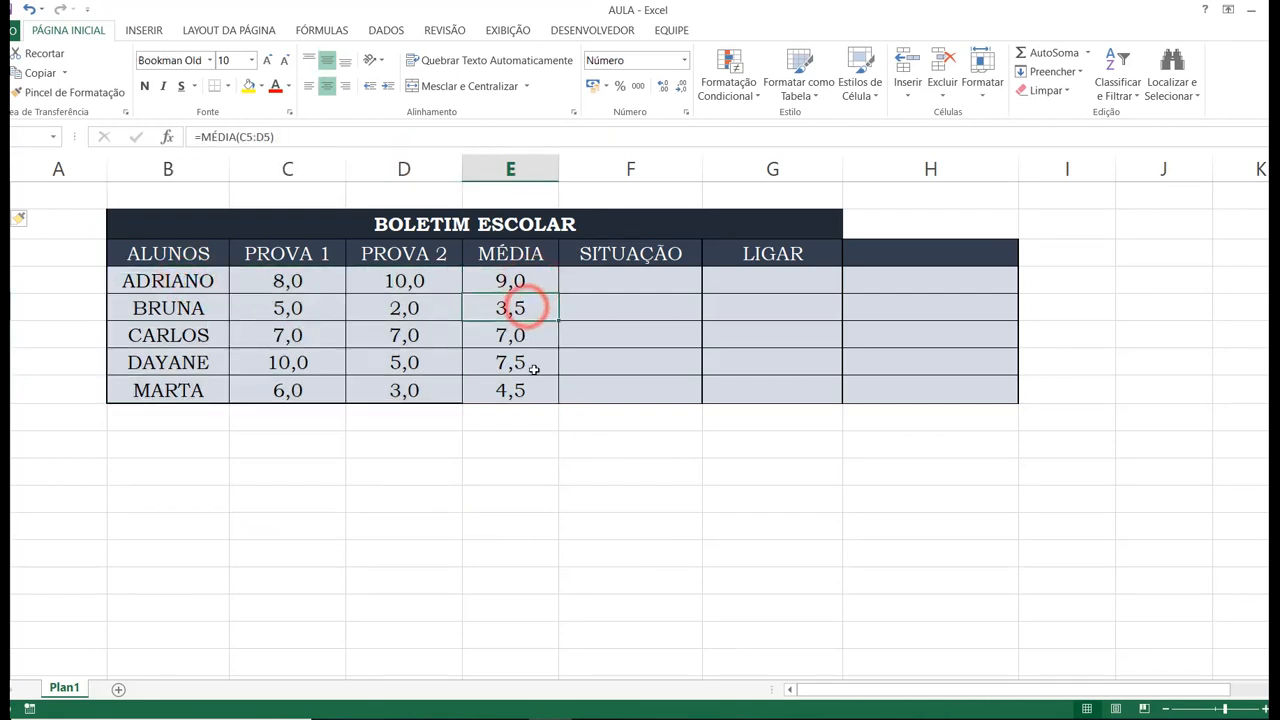
pyautogui.doubleClick(508, 283)
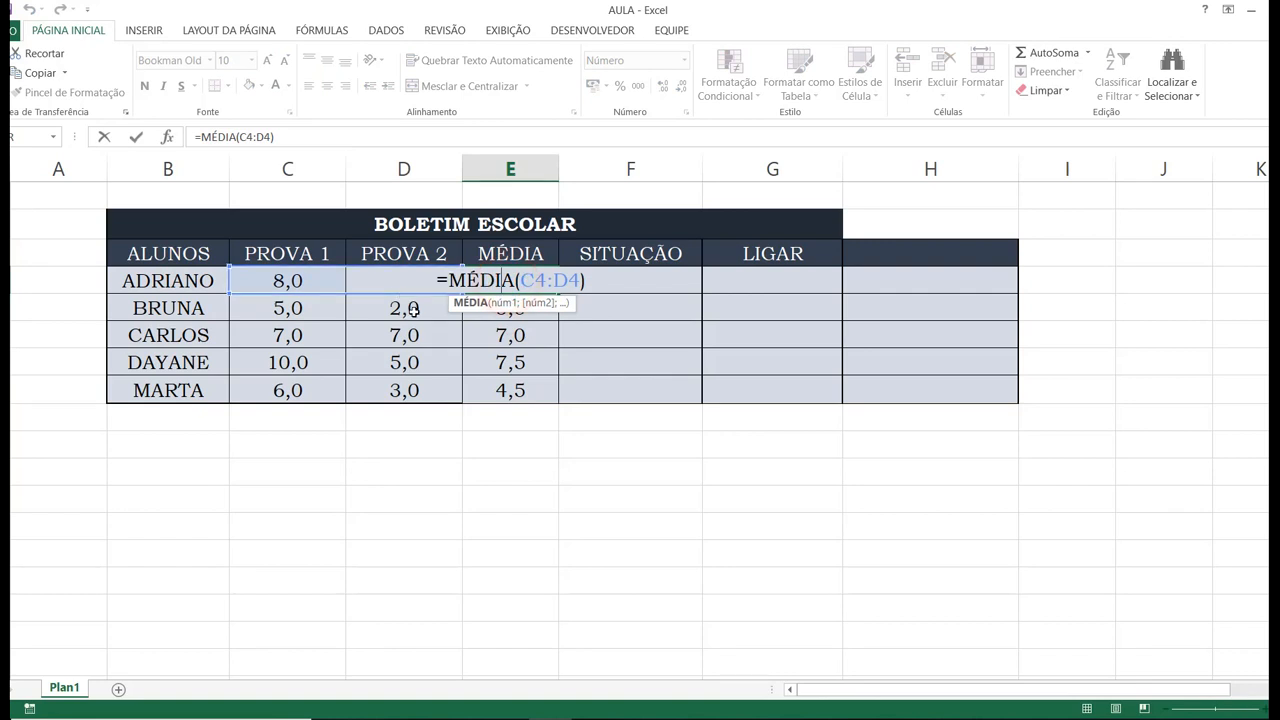
pyautogui.press('Return')
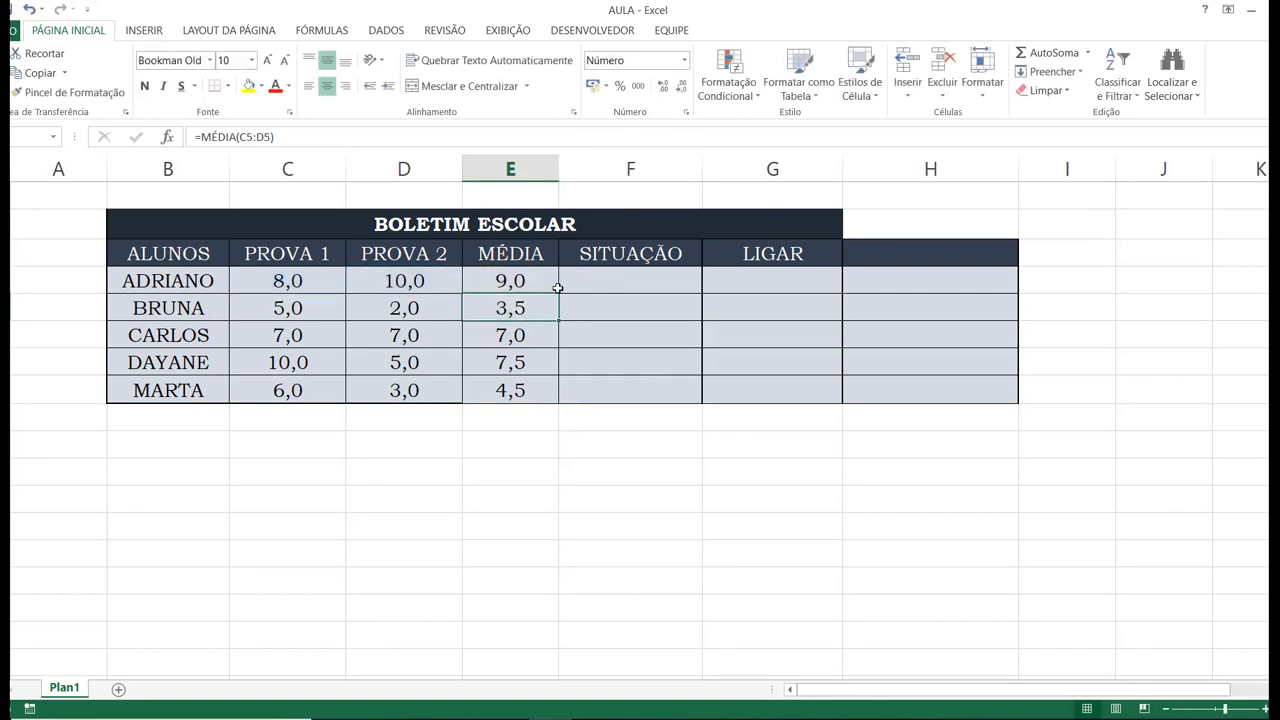
# Start a SE formula in F4, the first SITUAÇÃO cell, with the average in E4 as the value to test.
pyautogui.click(613, 281)
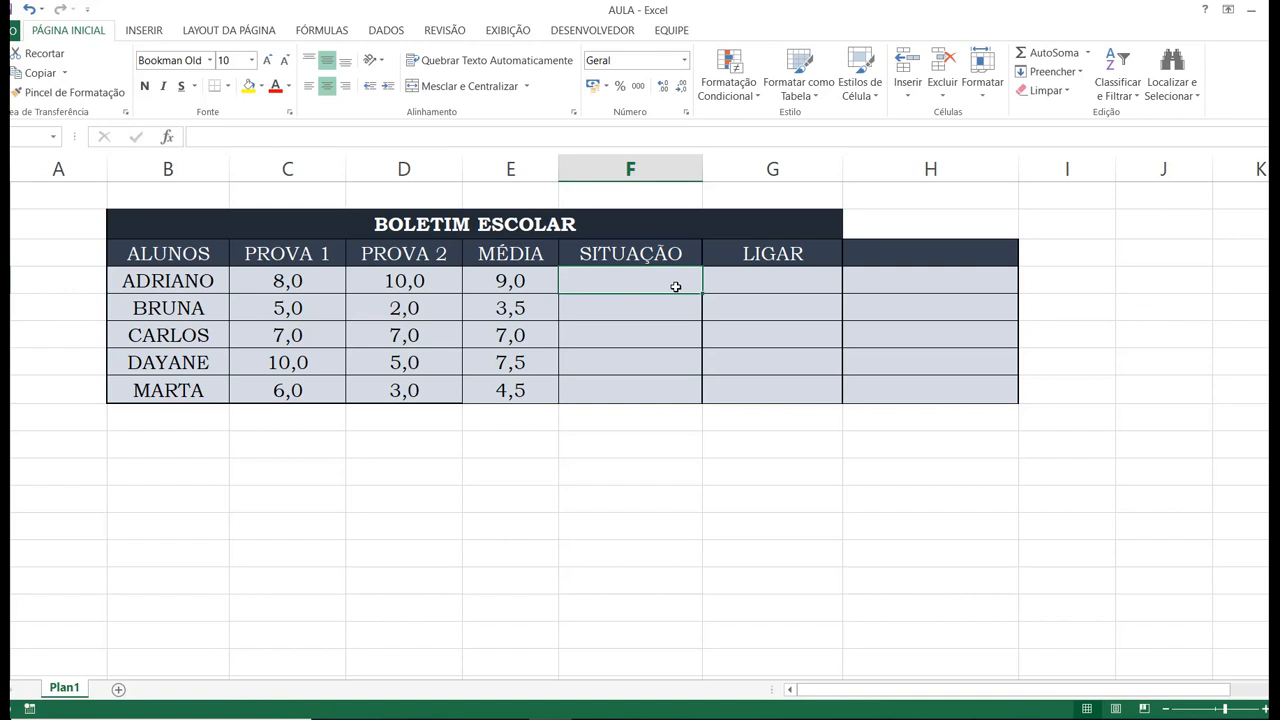
pyautogui.write('=SE(')
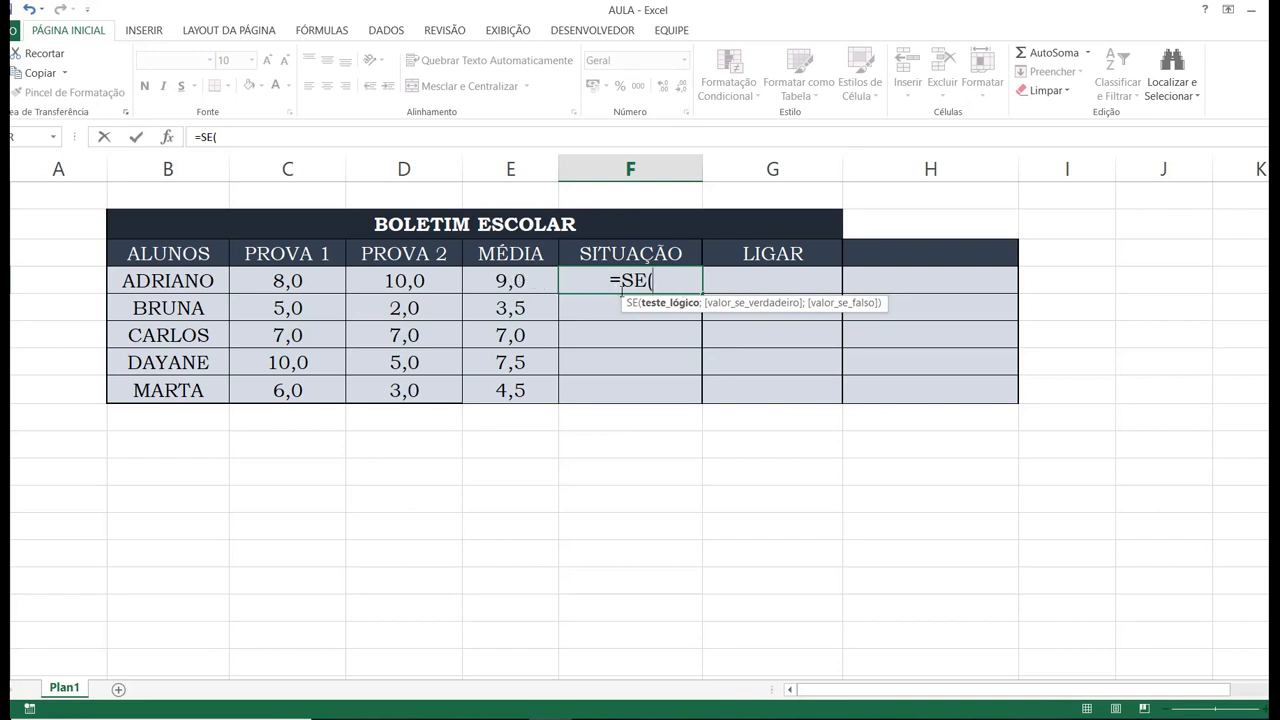
pyautogui.click(529, 281)
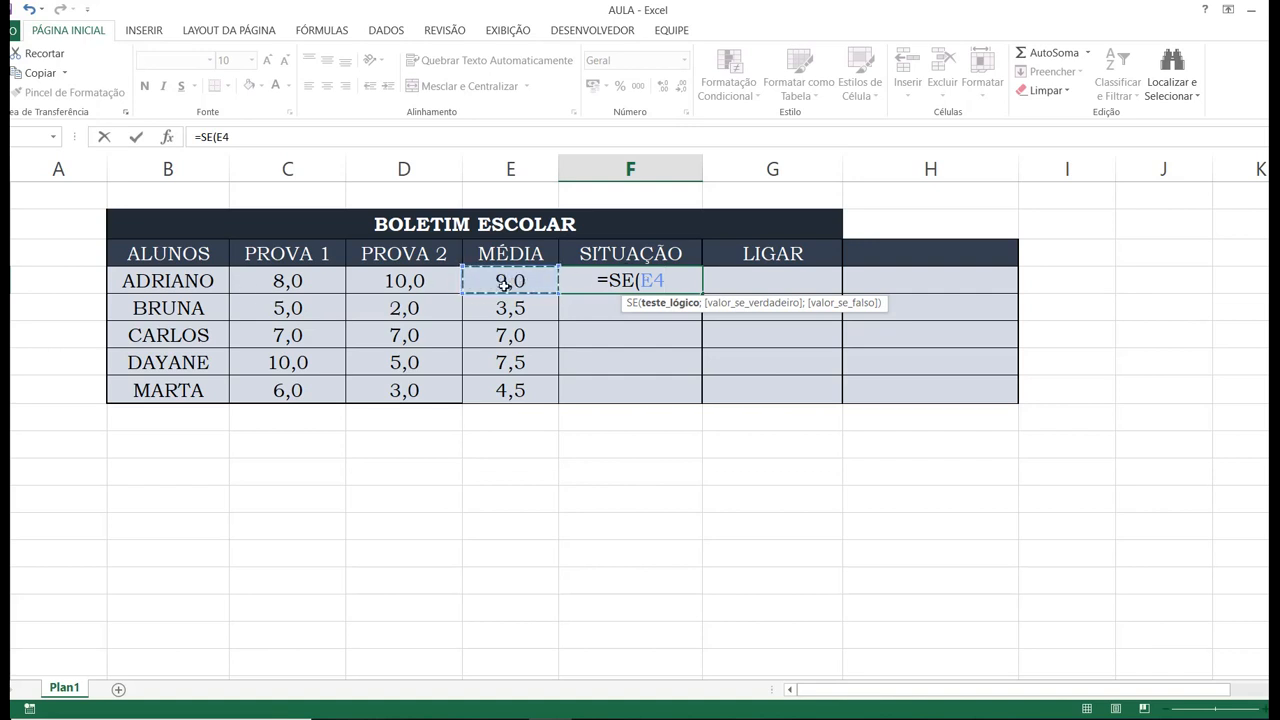
pyautogui.press('BackSpace')
pyautogui.press('BackSpace')
pyautogui.press('BackSpace')
pyautogui.write('(')
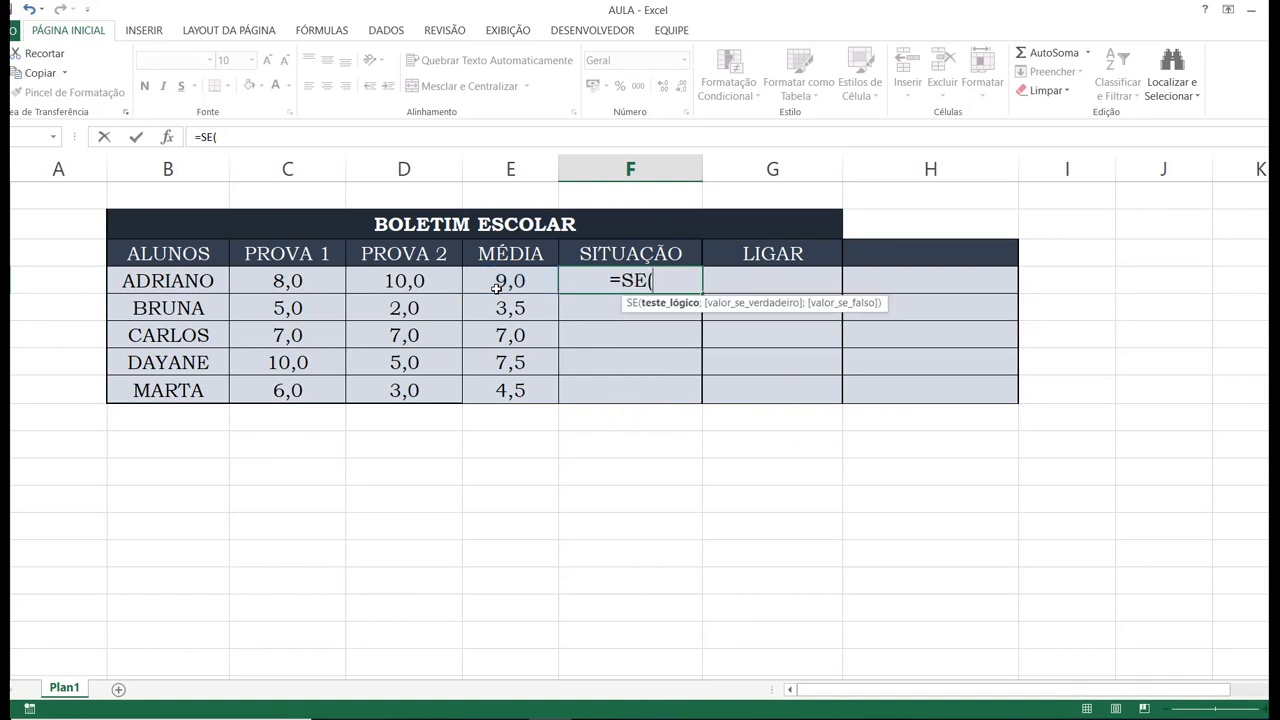
pyautogui.write('9')
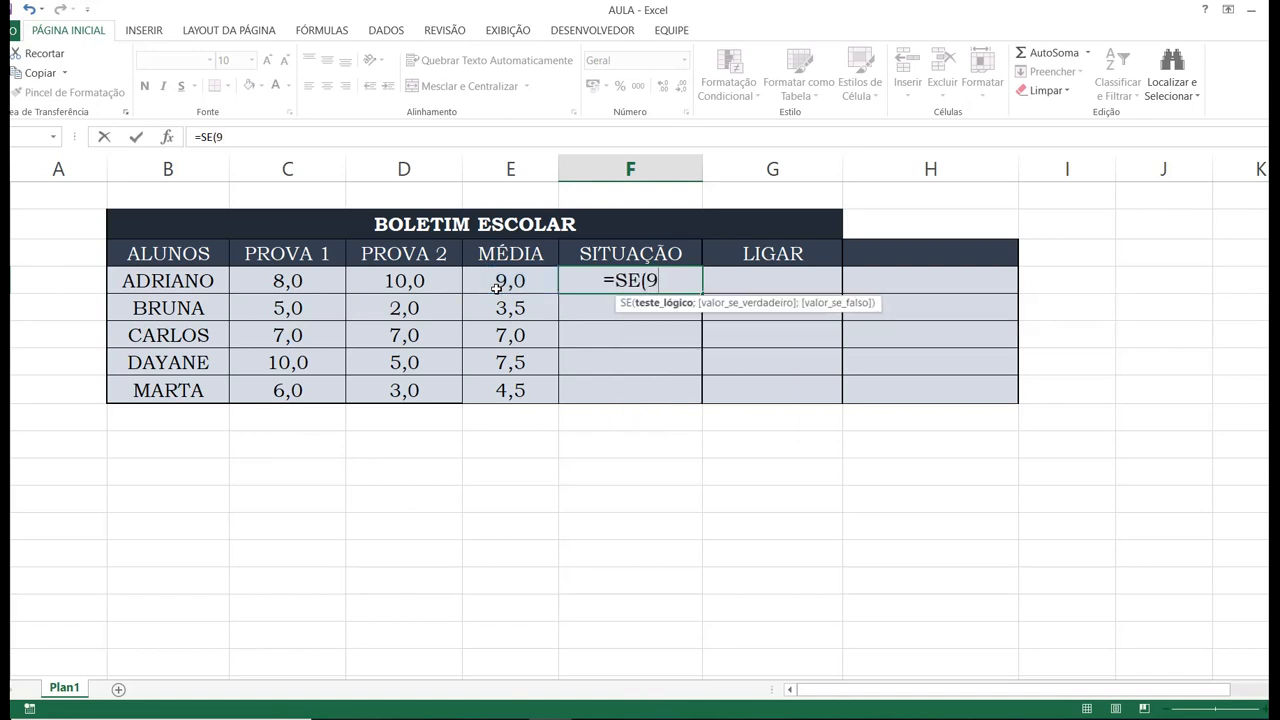
pyautogui.press('BackSpace')
pyautogui.click(495, 286)
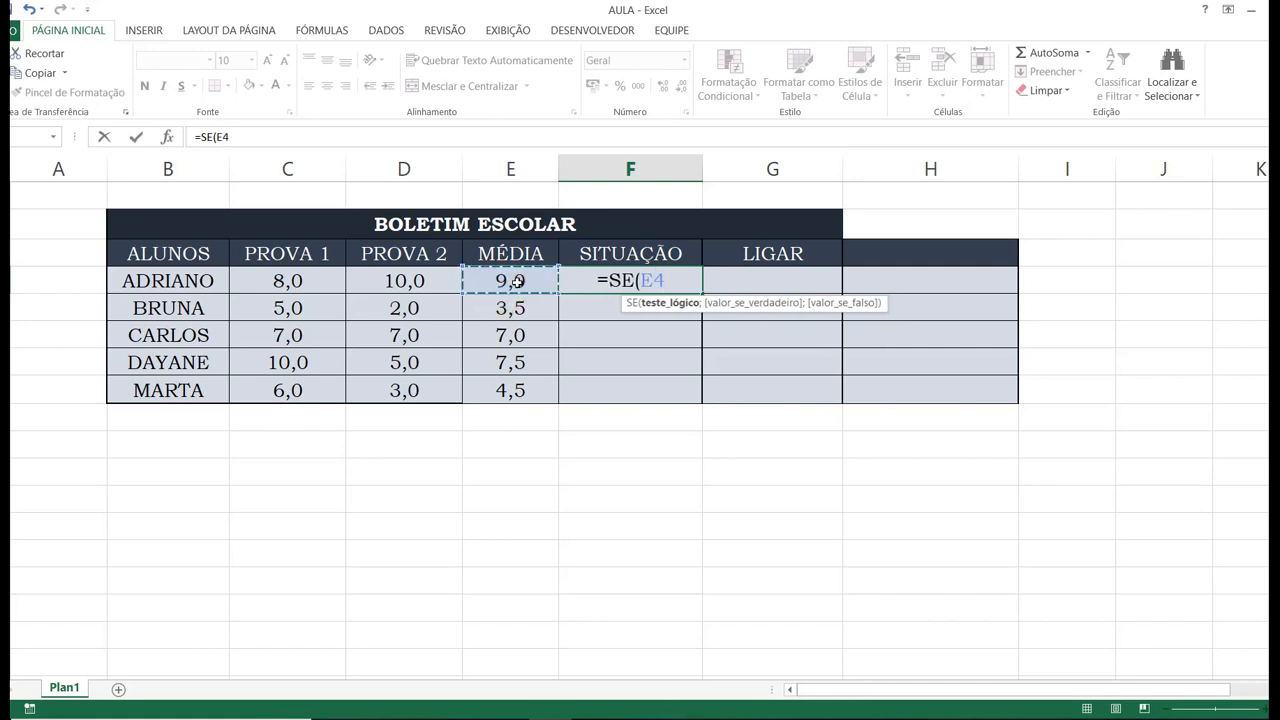
# Complete the F4 formula's logical test with >=5 and give "Aprovado" as the value if true.
pyautogui.write('>=5')
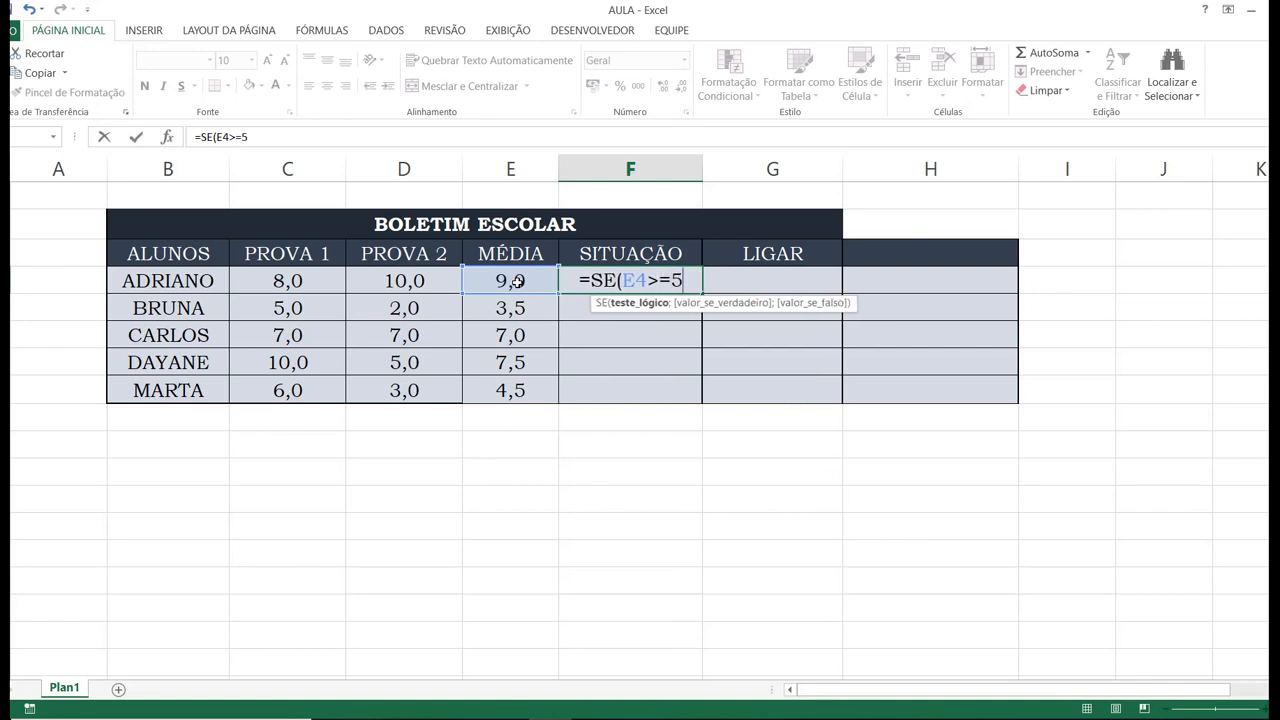
pyautogui.write(';')
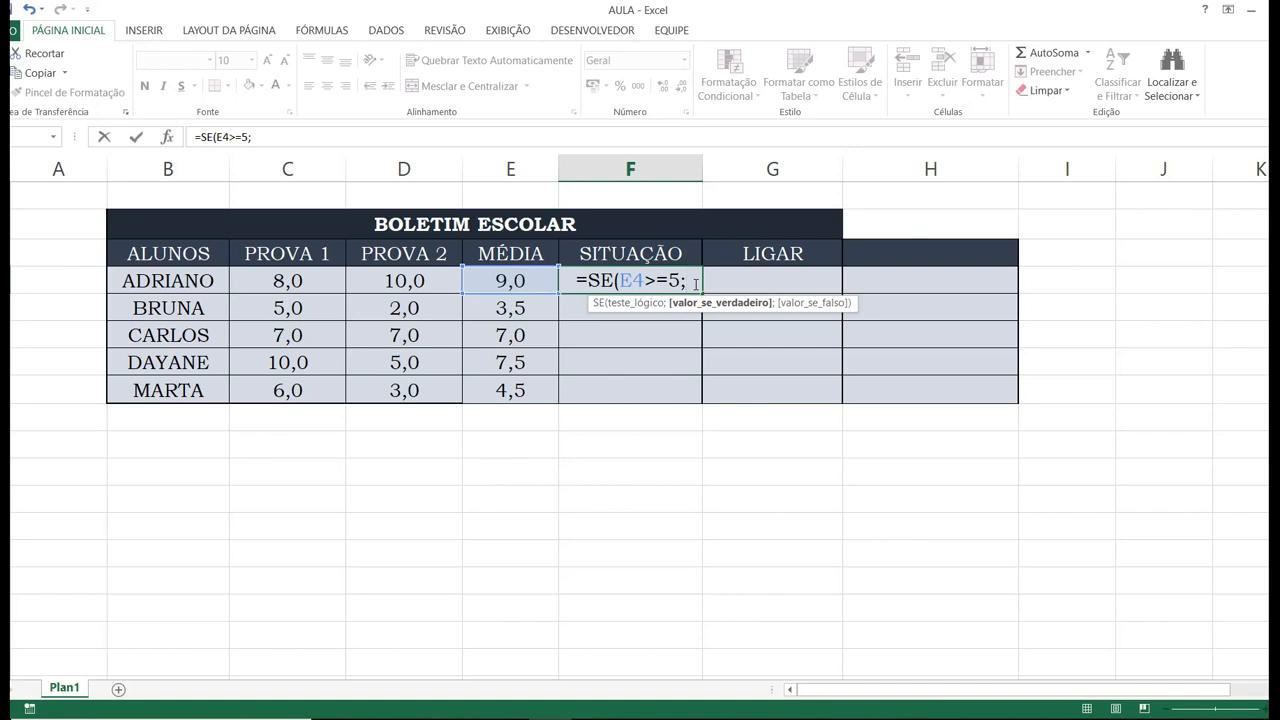
pyautogui.write('"')
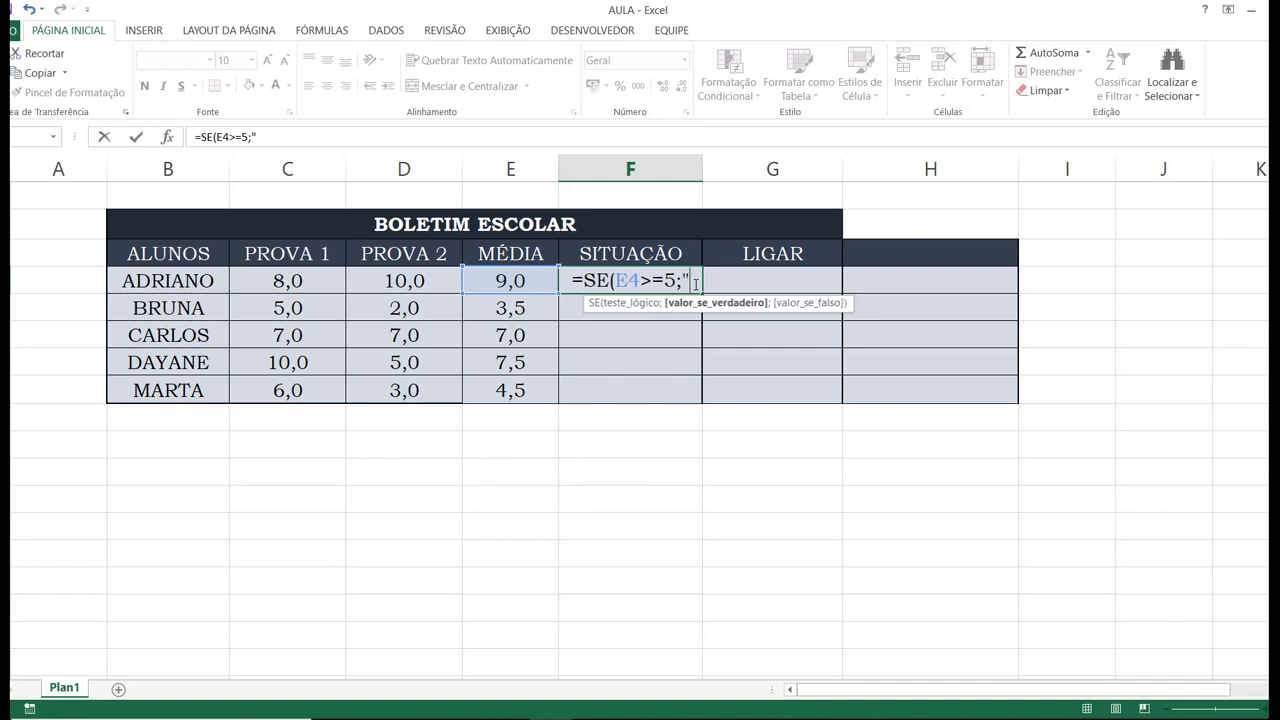
pyautogui.write('Ap')
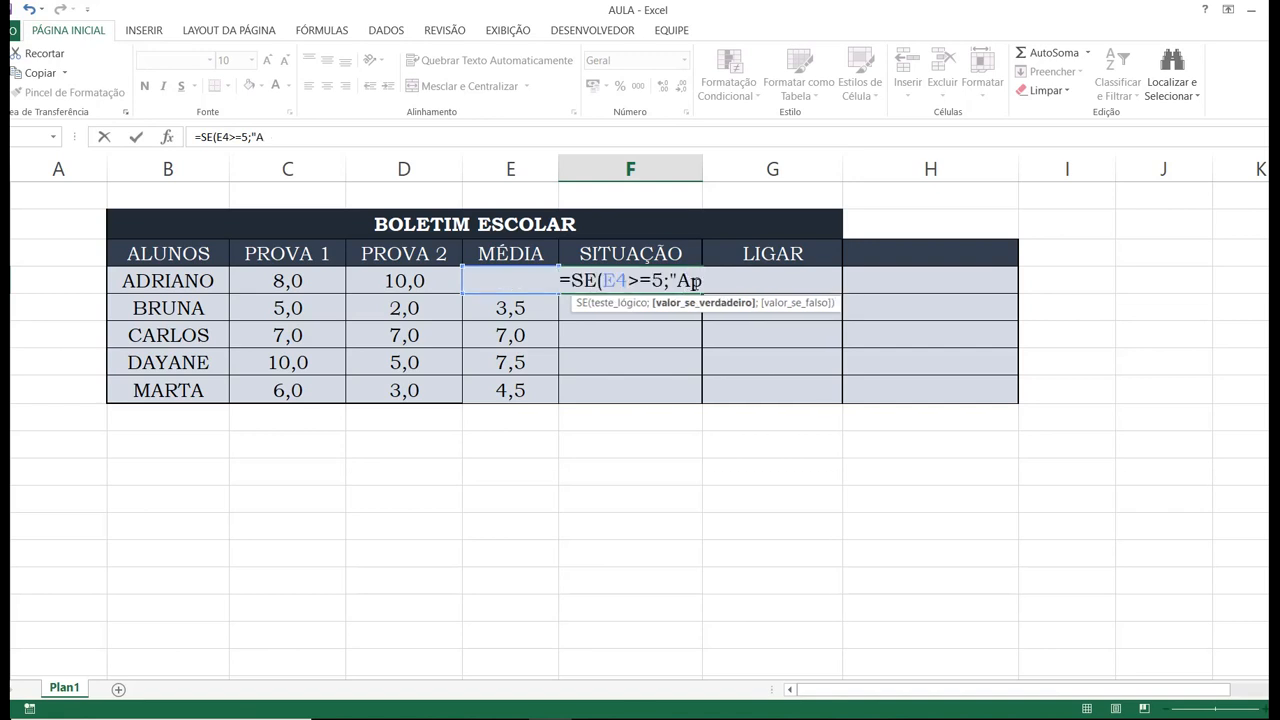
pyautogui.write('rovado"')
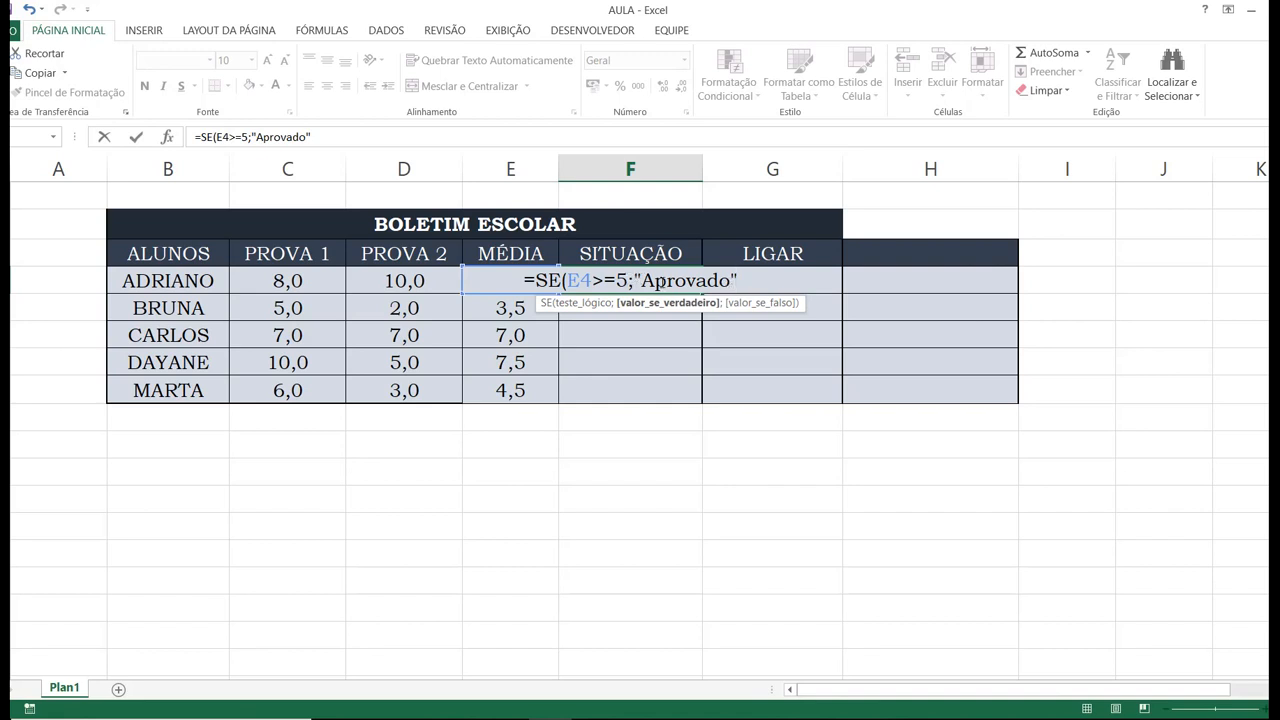
# Add "Reprovado" as the value if false in the F4 formula and close the parenthesis.
pyautogui.click(634, 281)
pyautogui.click(737, 281)
pyautogui.click(630, 279)
pyautogui.click(737, 281)
pyautogui.click(634, 279)
pyautogui.click(737, 281)
pyautogui.write(';')
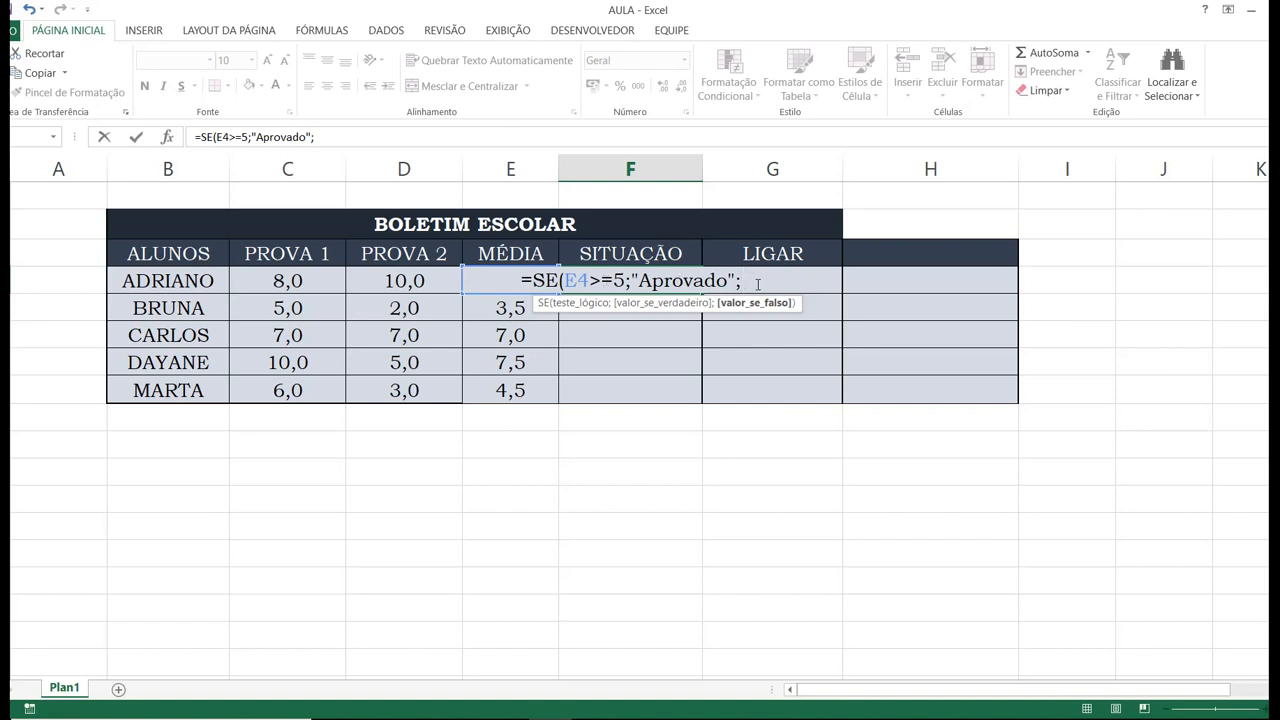
pyautogui.write('"')
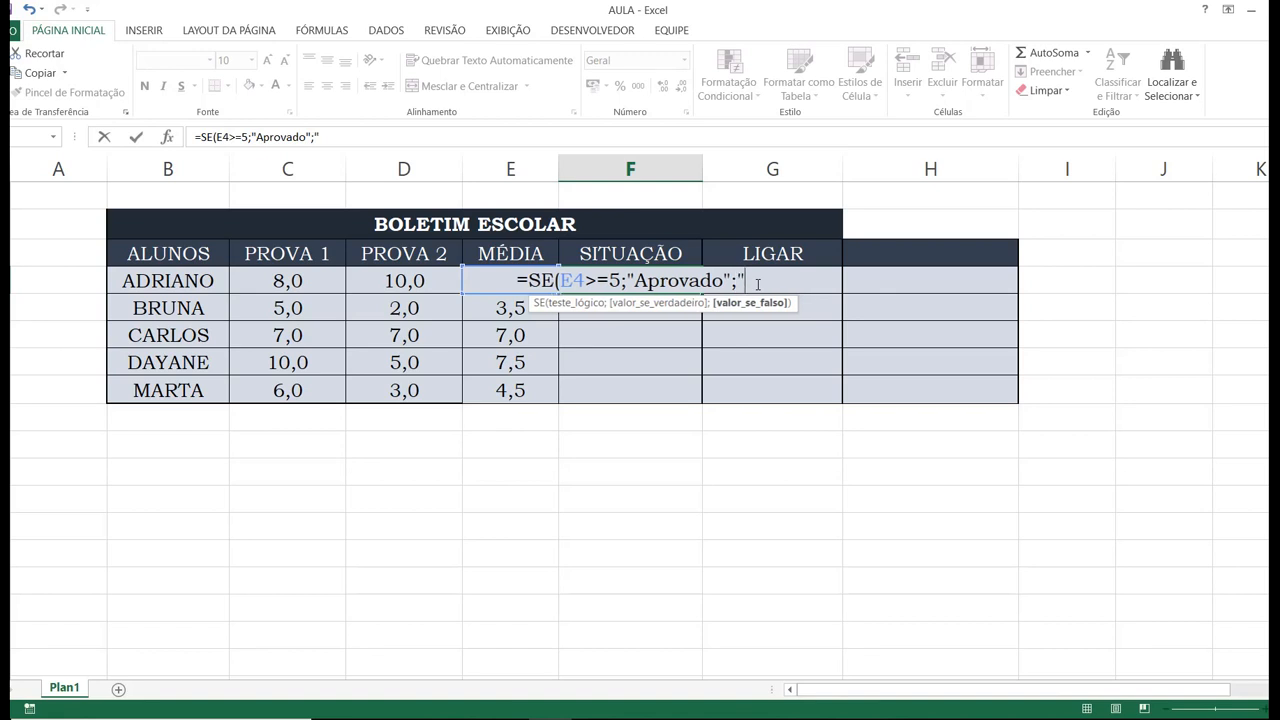
pyautogui.write('Reprovado"')
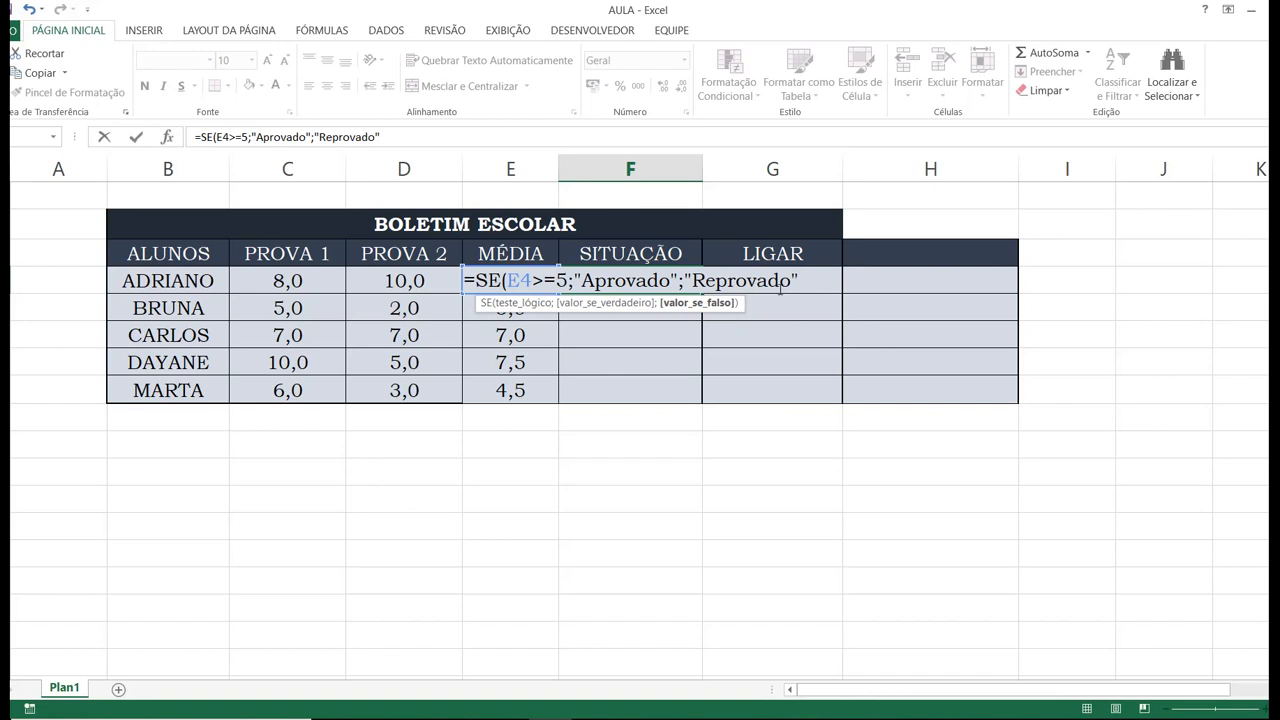
pyautogui.write(')')
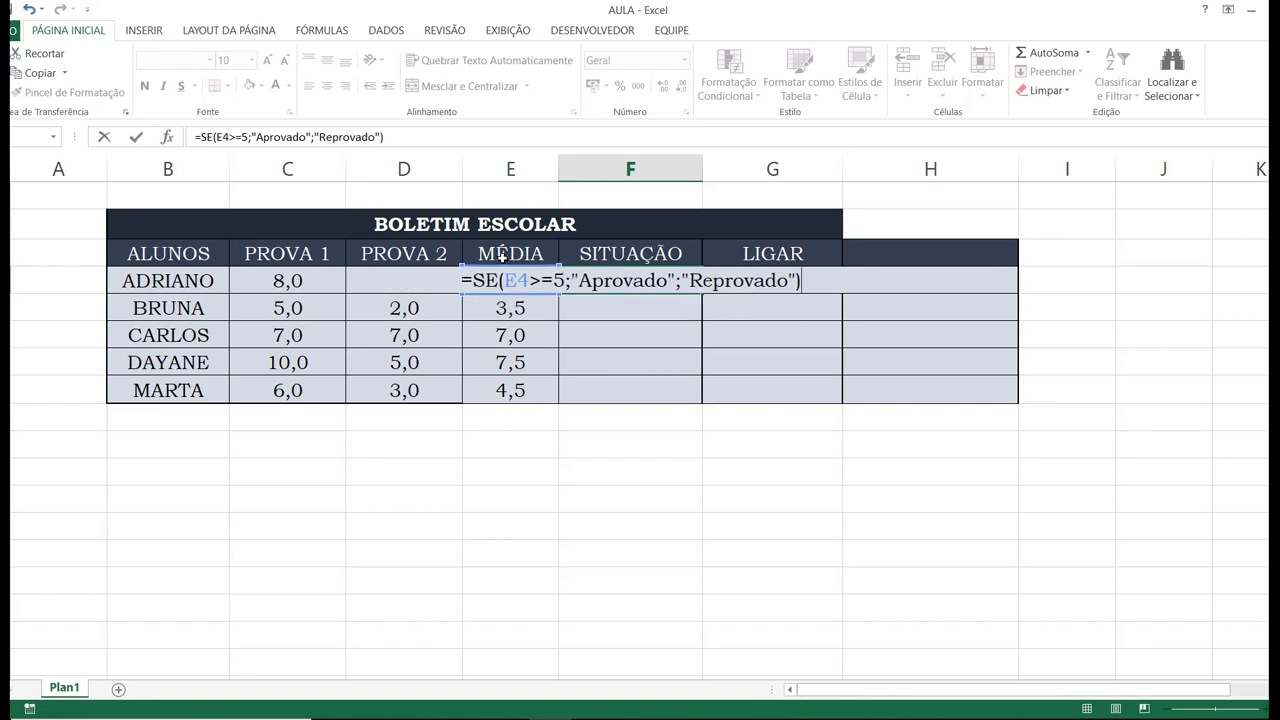
# Review the F4 formula's function name, logical test and two answers, and commit the formula.
pyautogui.click(480, 280)
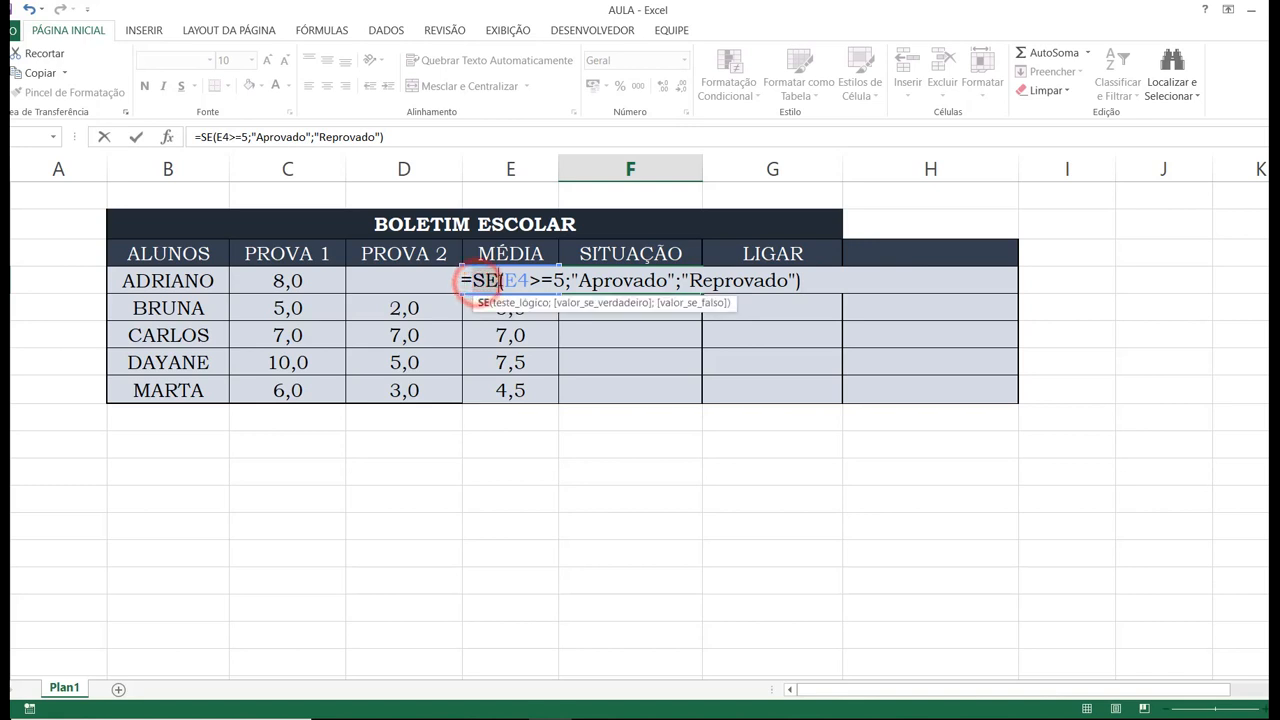
pyautogui.moveTo(502, 281); pyautogui.dragTo(568, 282)
pyautogui.click(580, 281)
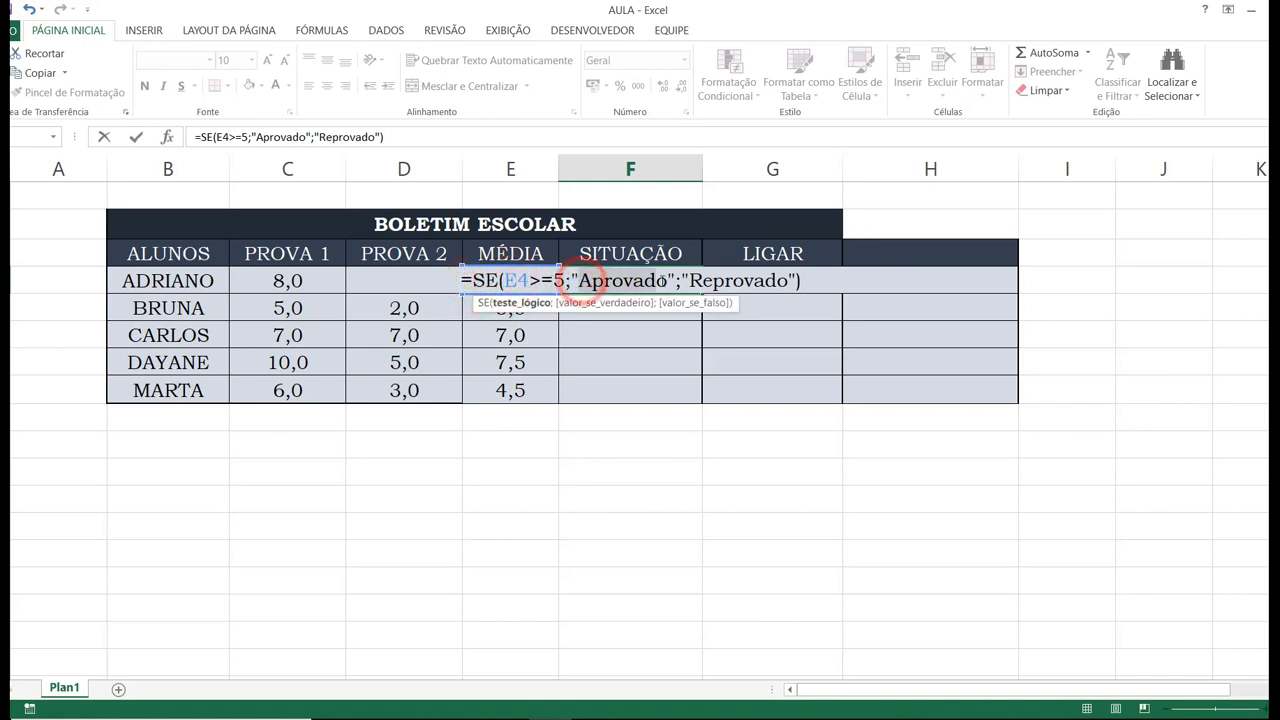
pyautogui.click(688, 282)
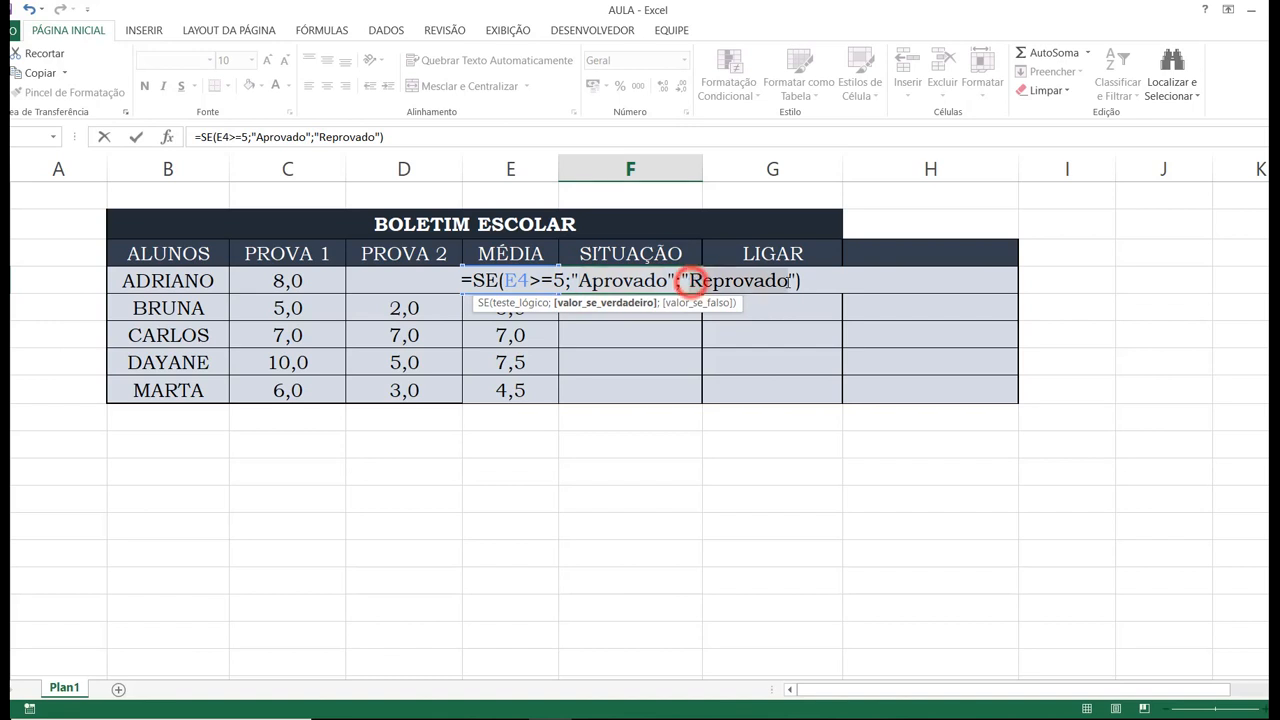
pyautogui.click(806, 283)
pyautogui.press('Return')
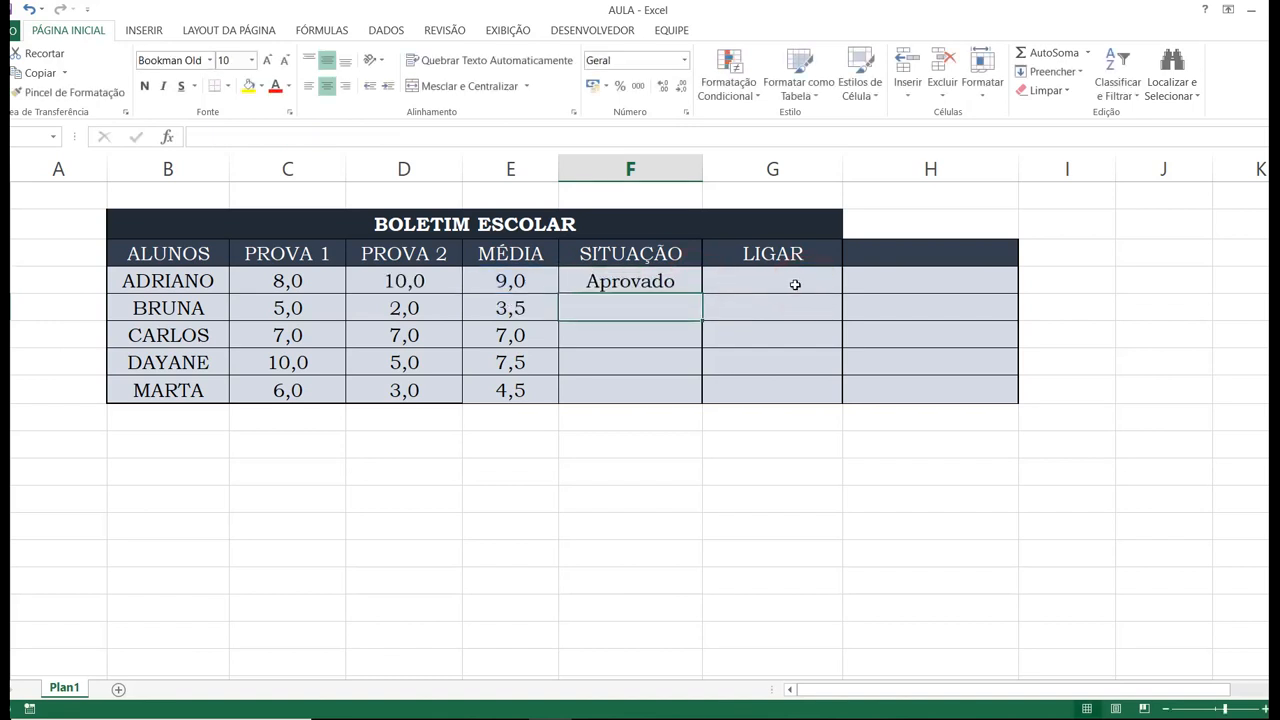
# Fill the F4 formula down the SITUAÇÃO column to the last student in F8.
pyautogui.click(677, 282)
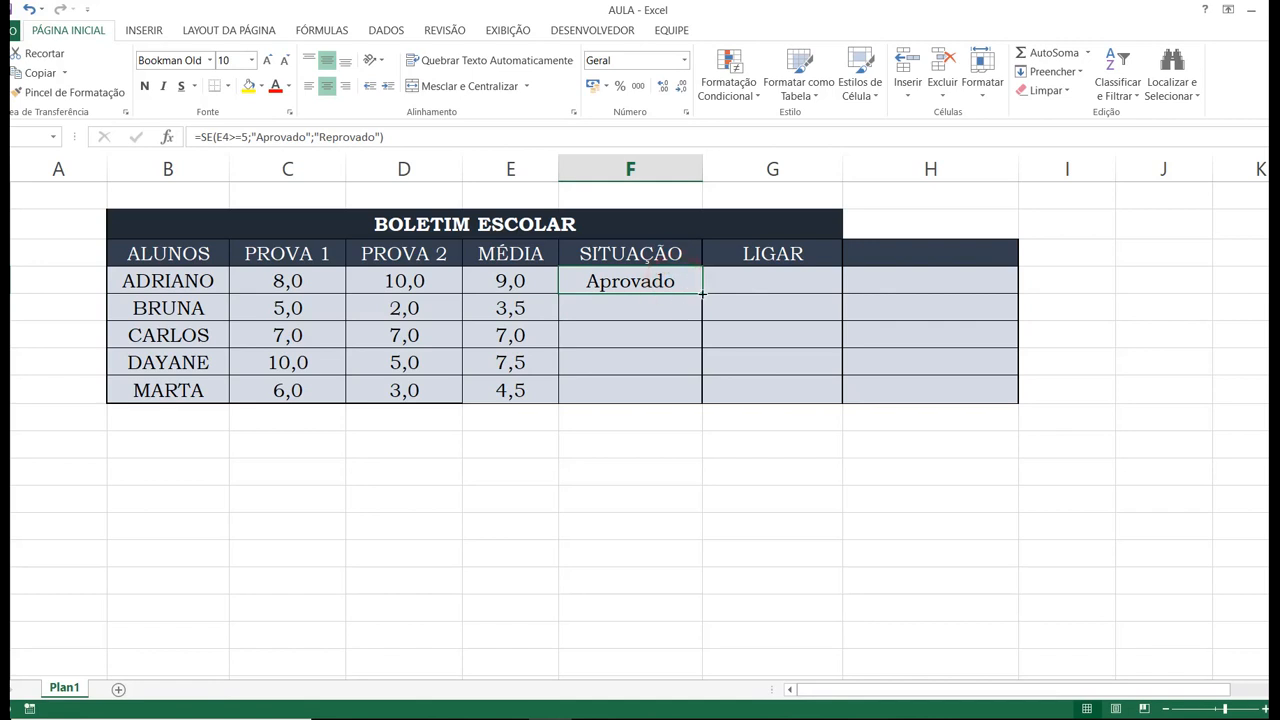
pyautogui.moveTo(702, 293); pyautogui.dragTo(700, 400)
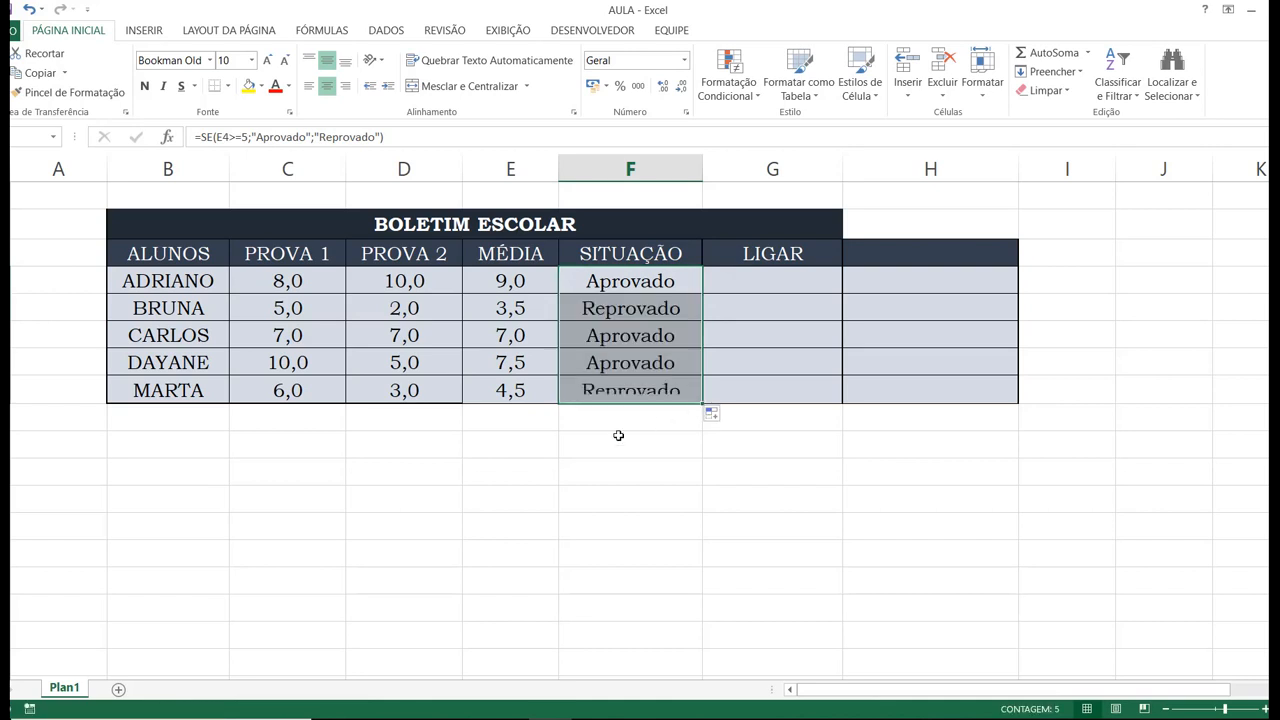
pyautogui.click(619, 436)
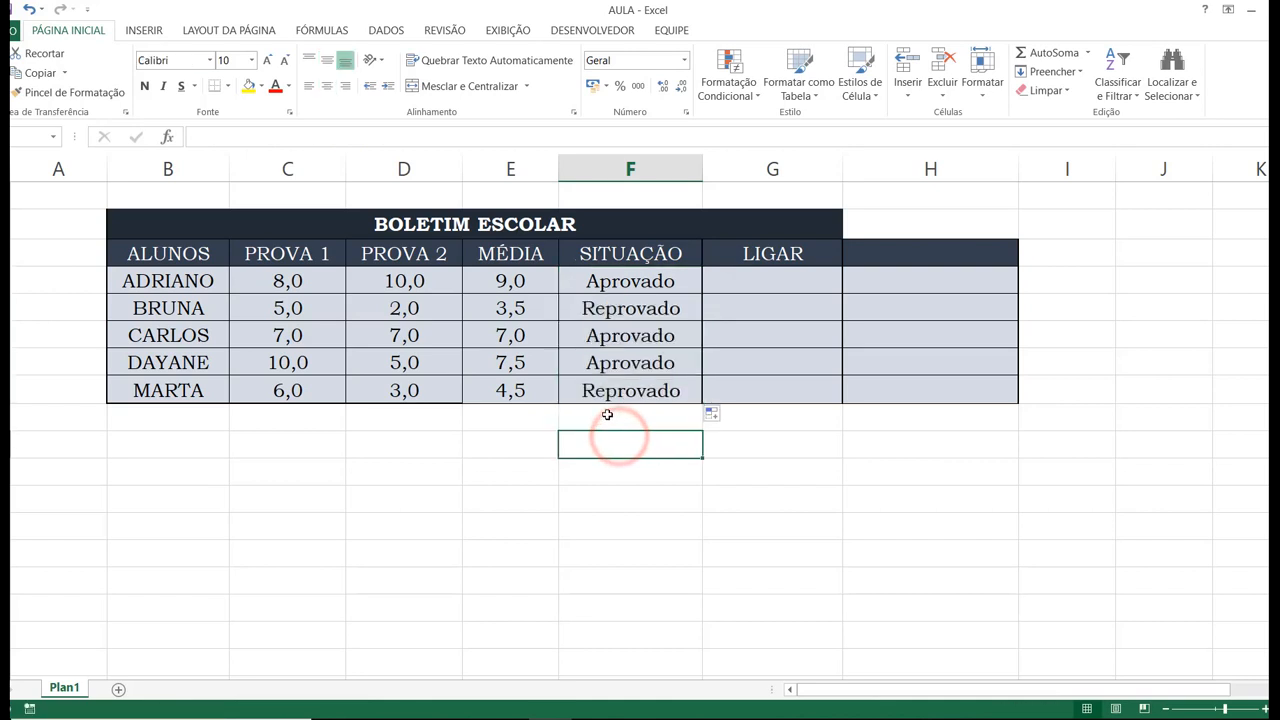
# Compare the SITUAÇÃO results and their formulas with the students' averages in the MÉDIA column.
pyautogui.click(527, 280)
pyautogui.click(591, 313)
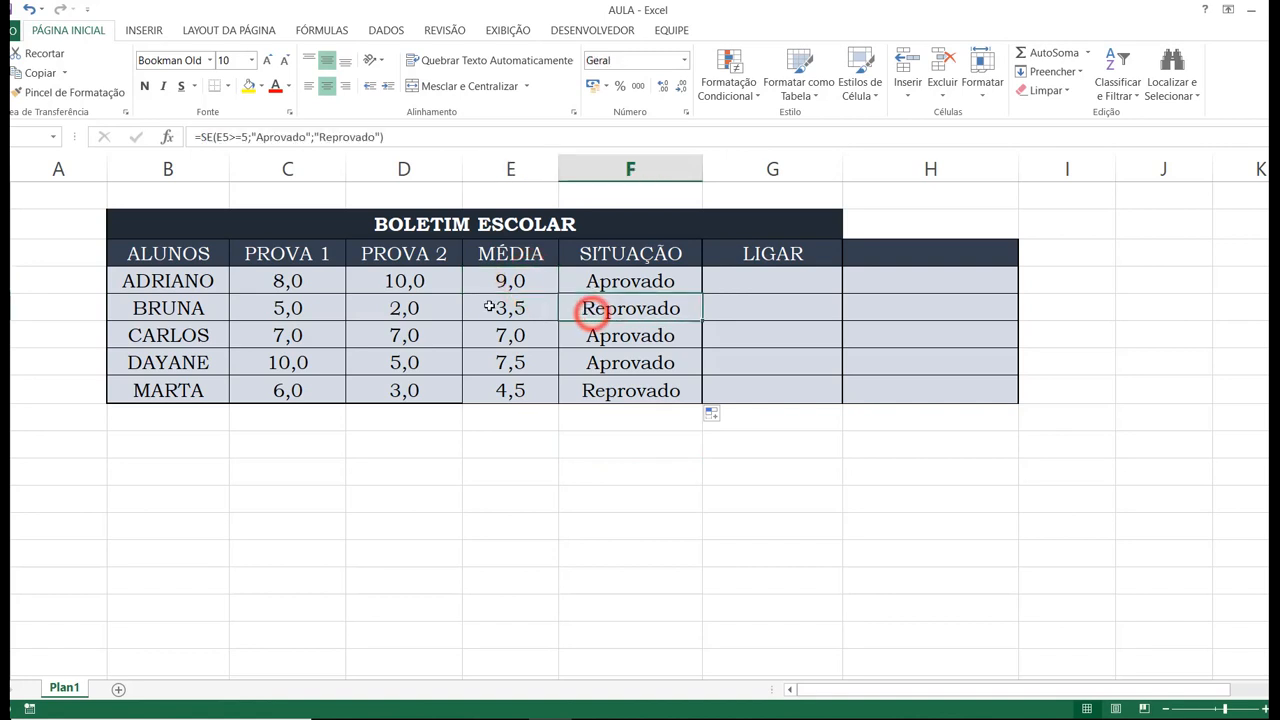
pyautogui.click(589, 390)
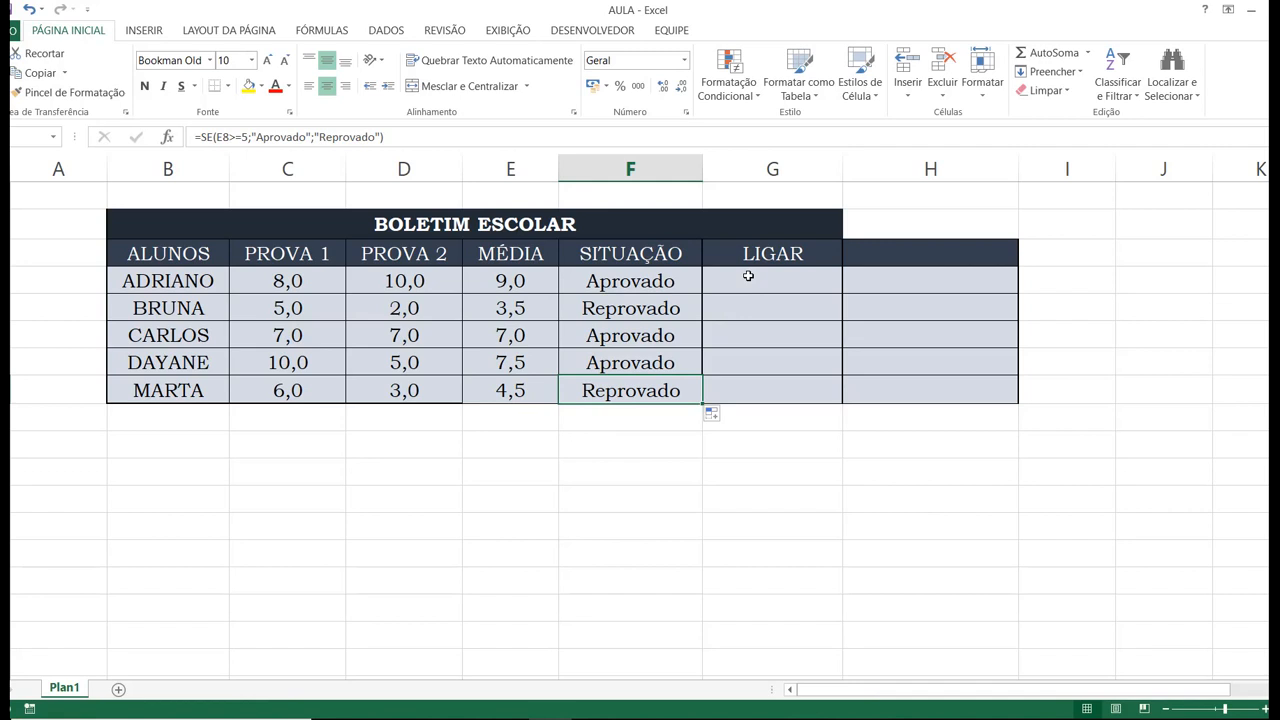
pyautogui.click(681, 719)
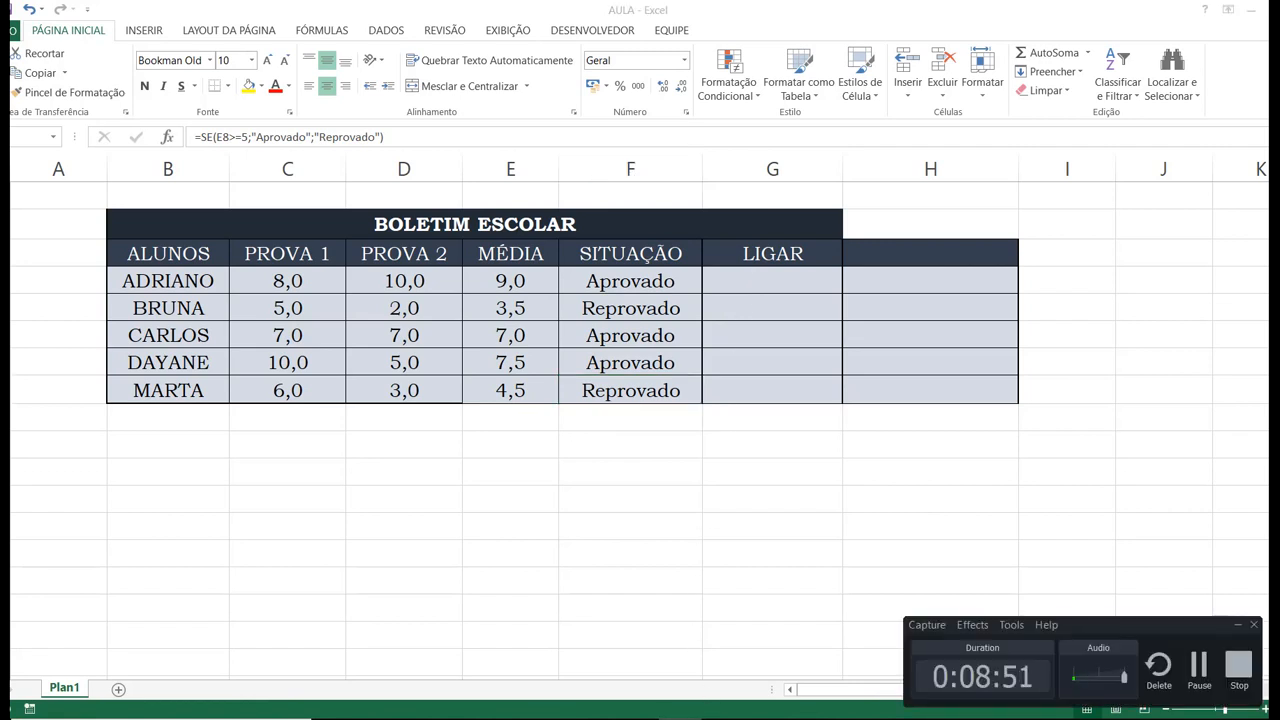
# Begin a SE formula in G4, the first LIGAR cell, with the logical test F4="Reprovado" followed by a semicolon.
pyautogui.click(761, 279)
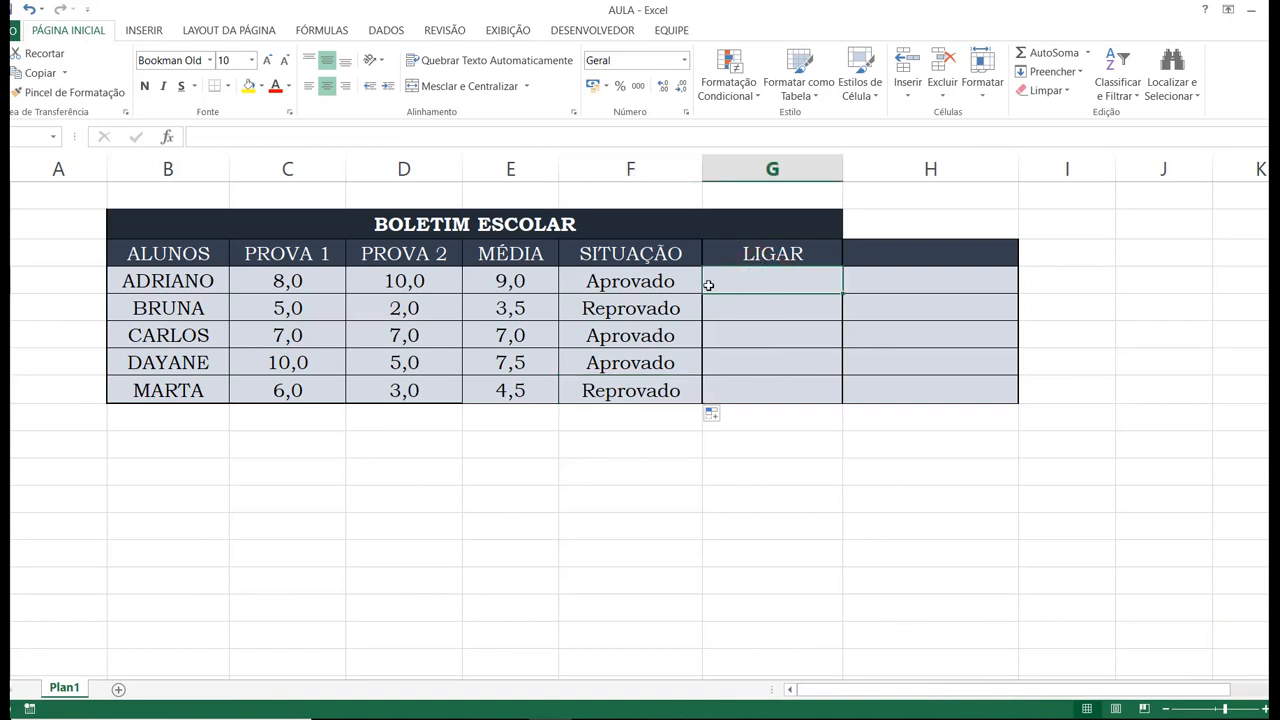
pyautogui.click(669, 281)
pyautogui.click(746, 281)
pyautogui.write('=se')
pyautogui.press('Tab')
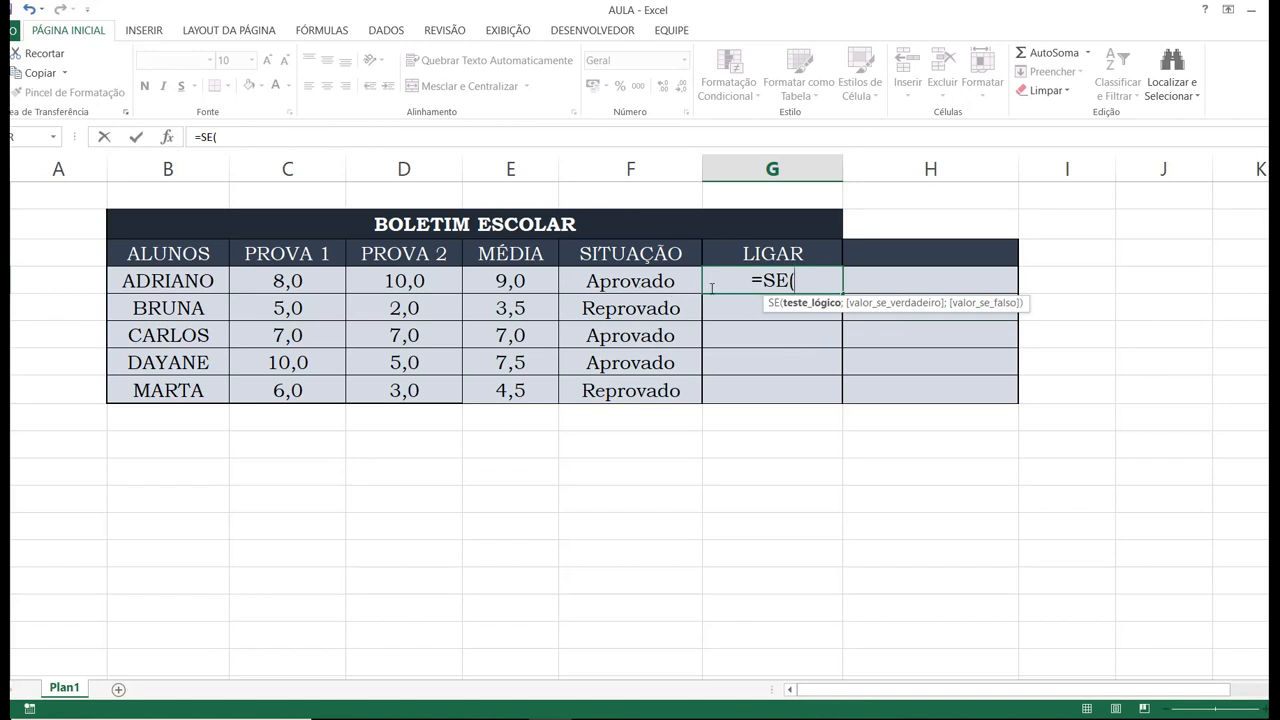
pyautogui.click(655, 282)
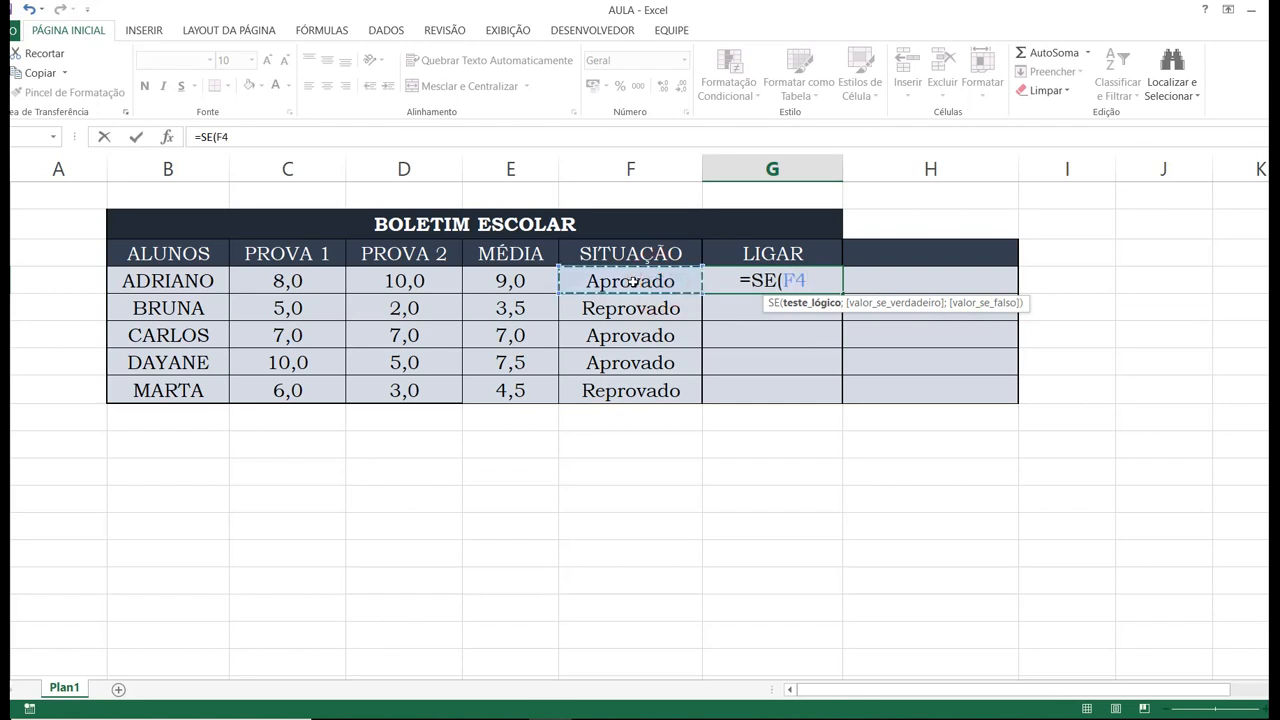
pyautogui.write('="Reprovado";')
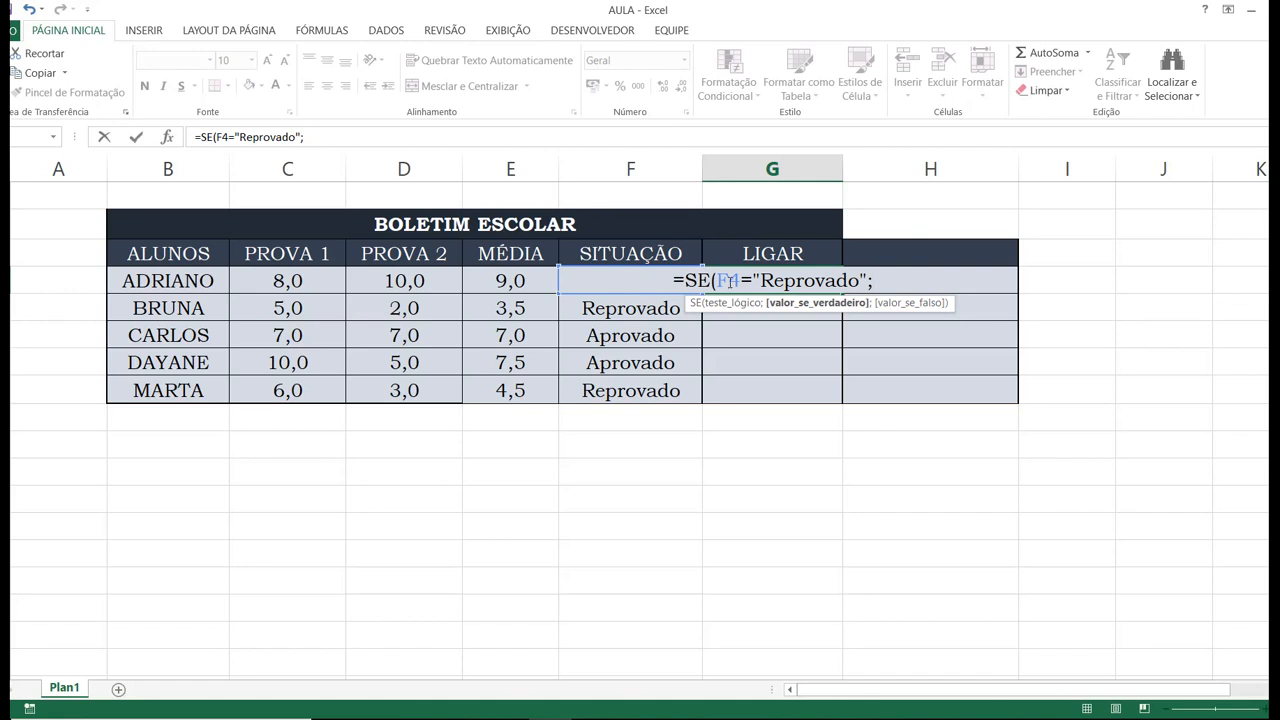
# Examine the quotation marks around the text Reprovado in the G4 formula's logical test.
pyautogui.click(744, 280)
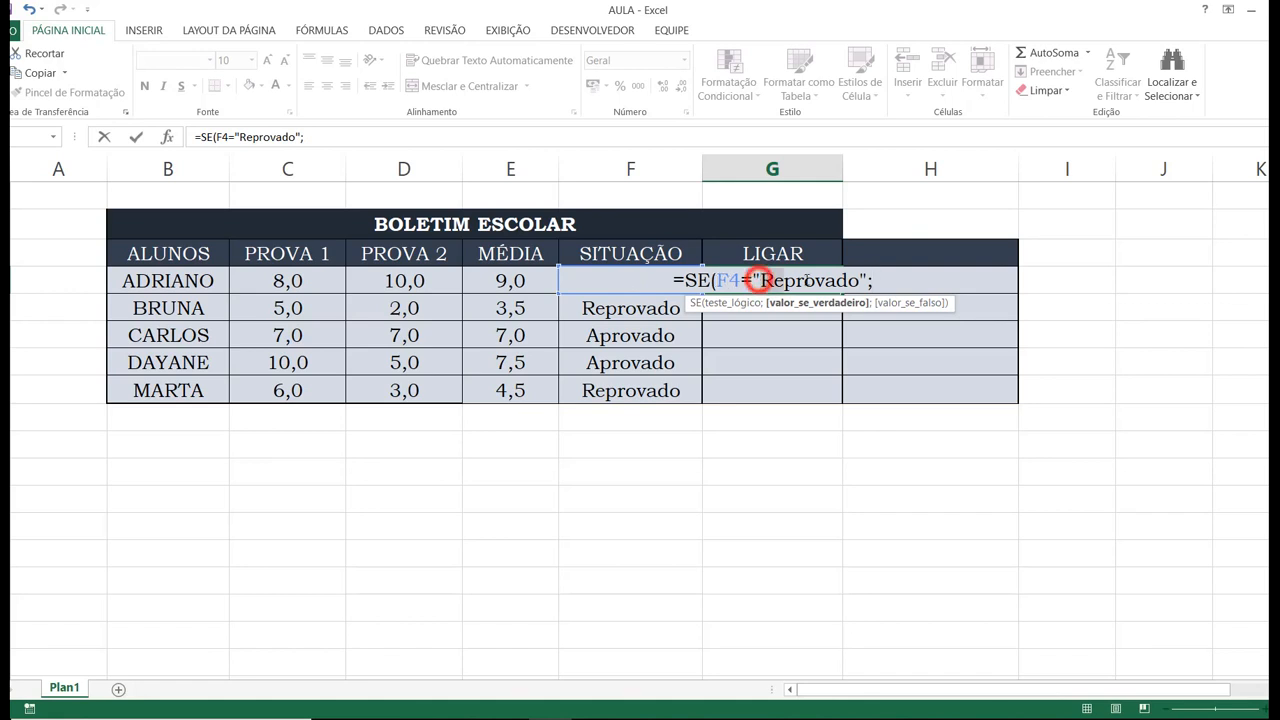
pyautogui.click(876, 282)
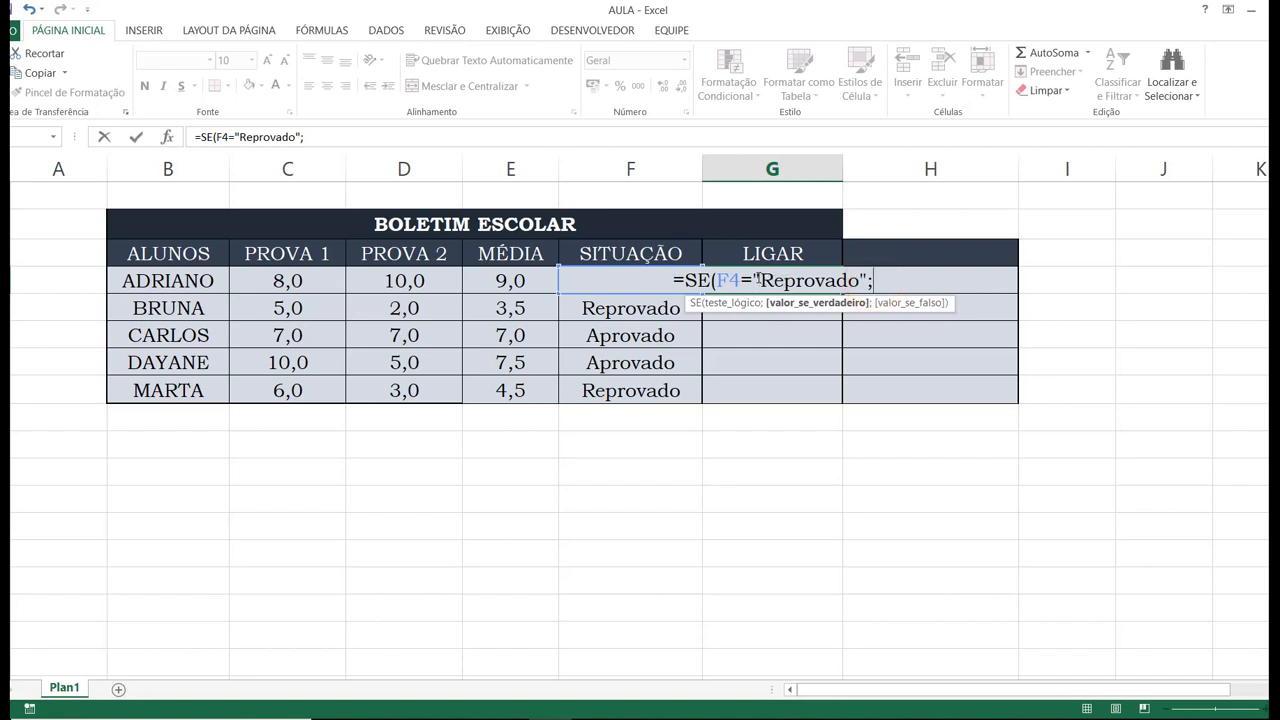
pyautogui.click(748, 280)
pyautogui.click(860, 280)
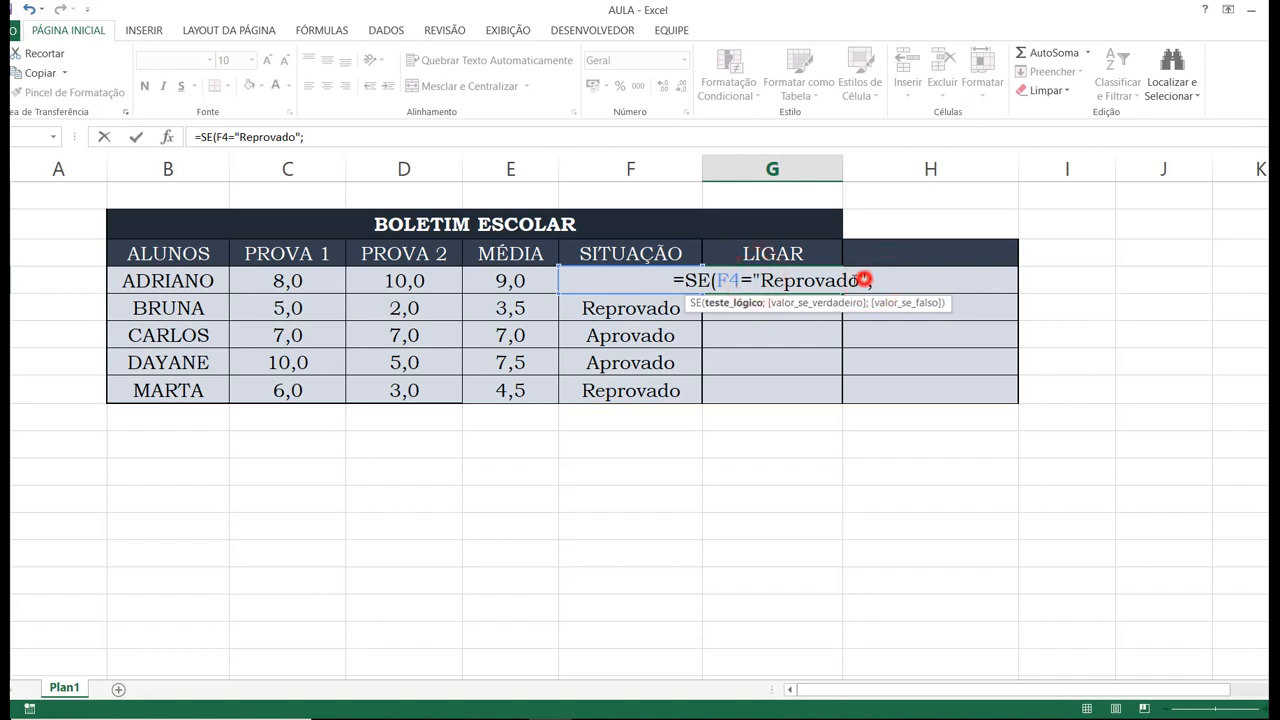
pyautogui.click(752, 280)
pyautogui.click(872, 280)
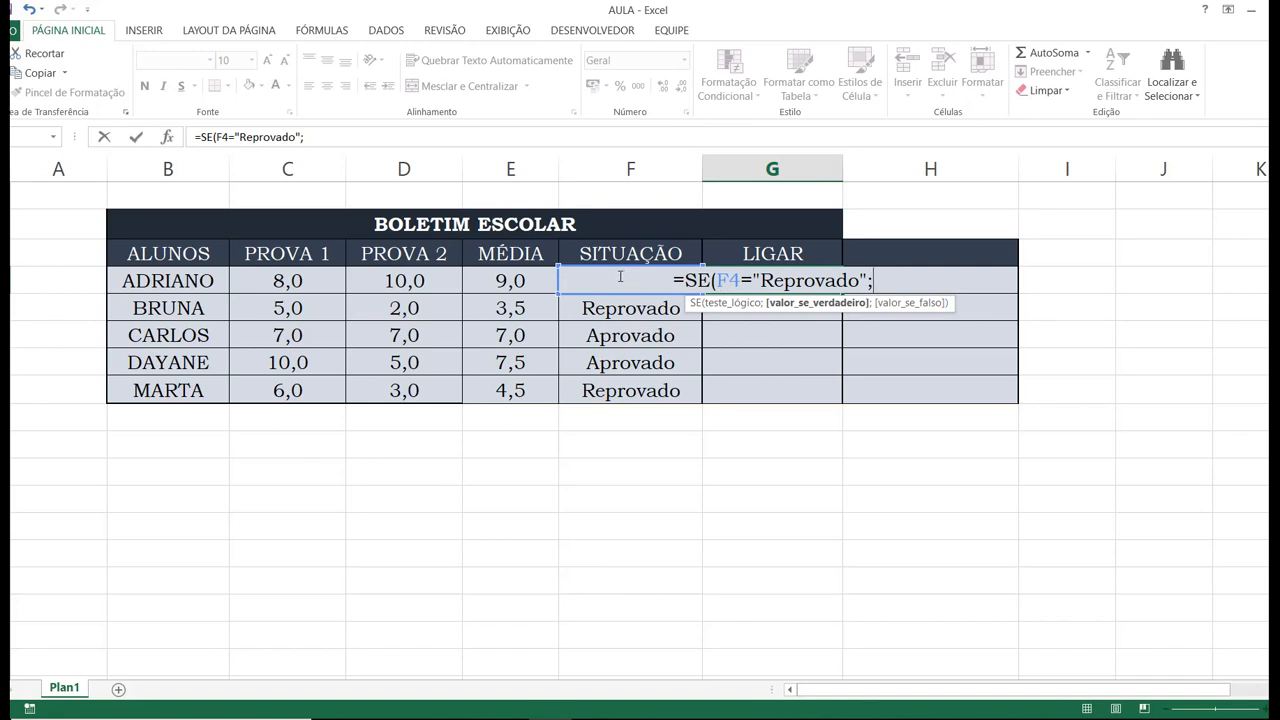
pyautogui.click(763, 280)
pyautogui.click(882, 281)
# Enter "Ligar" as the value if true in the G4 formula, followed by a semicolon.
pyautogui.write('"Ligar"')
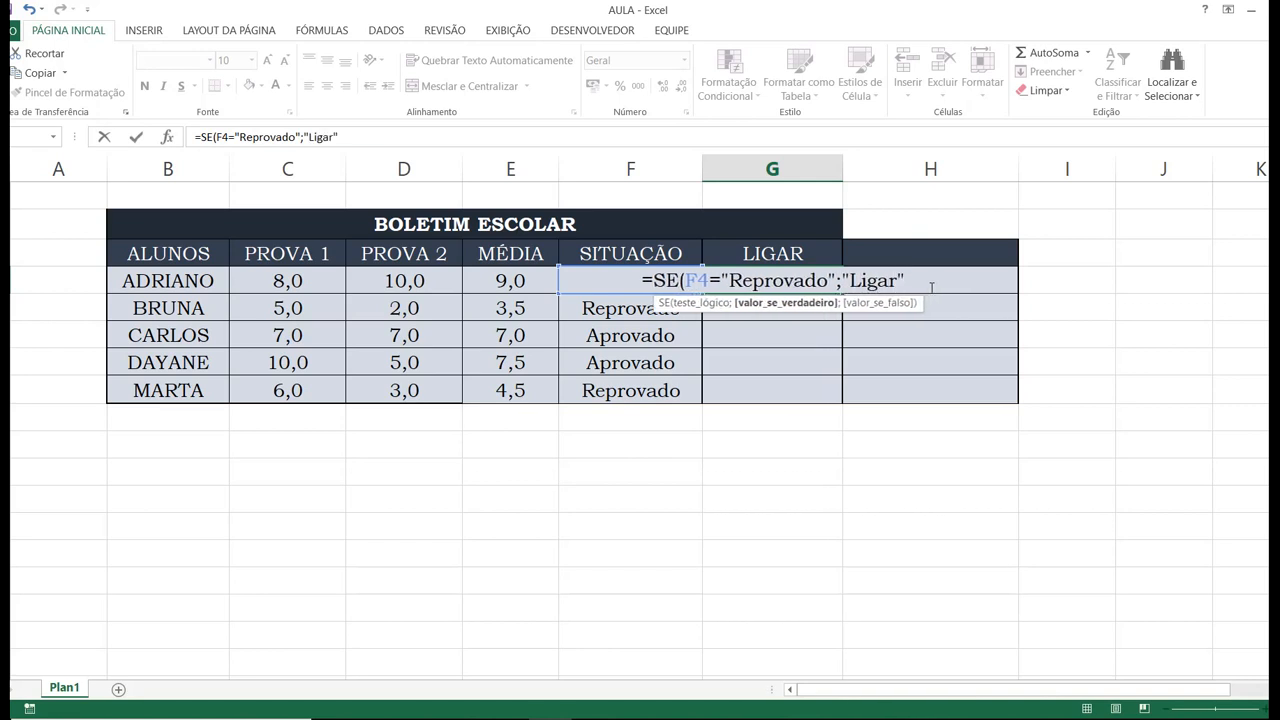
pyautogui.write(';')
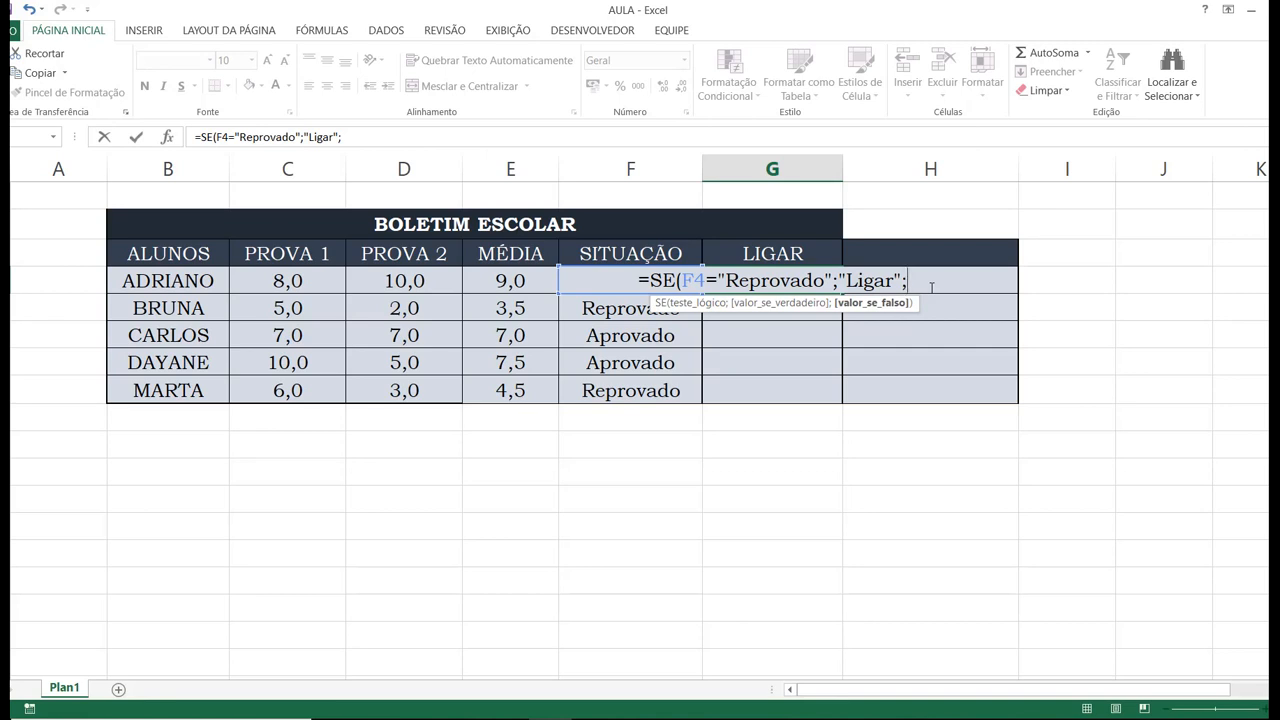
# Complete the G4 formula with "Não Ligar" as the value if false, close the parenthesis and enter it.
pyautogui.write('"')
pyautogui.write('Nça')
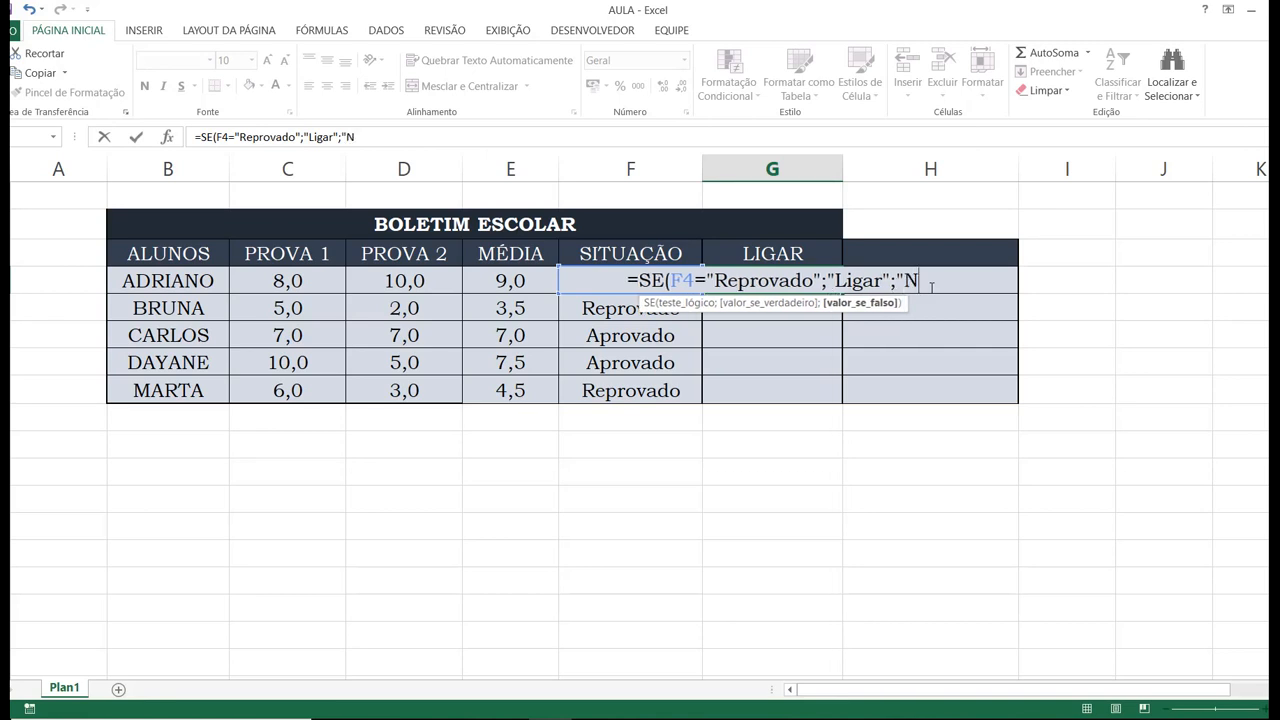
pyautogui.press('BackSpace')
pyautogui.press('BackSpace')
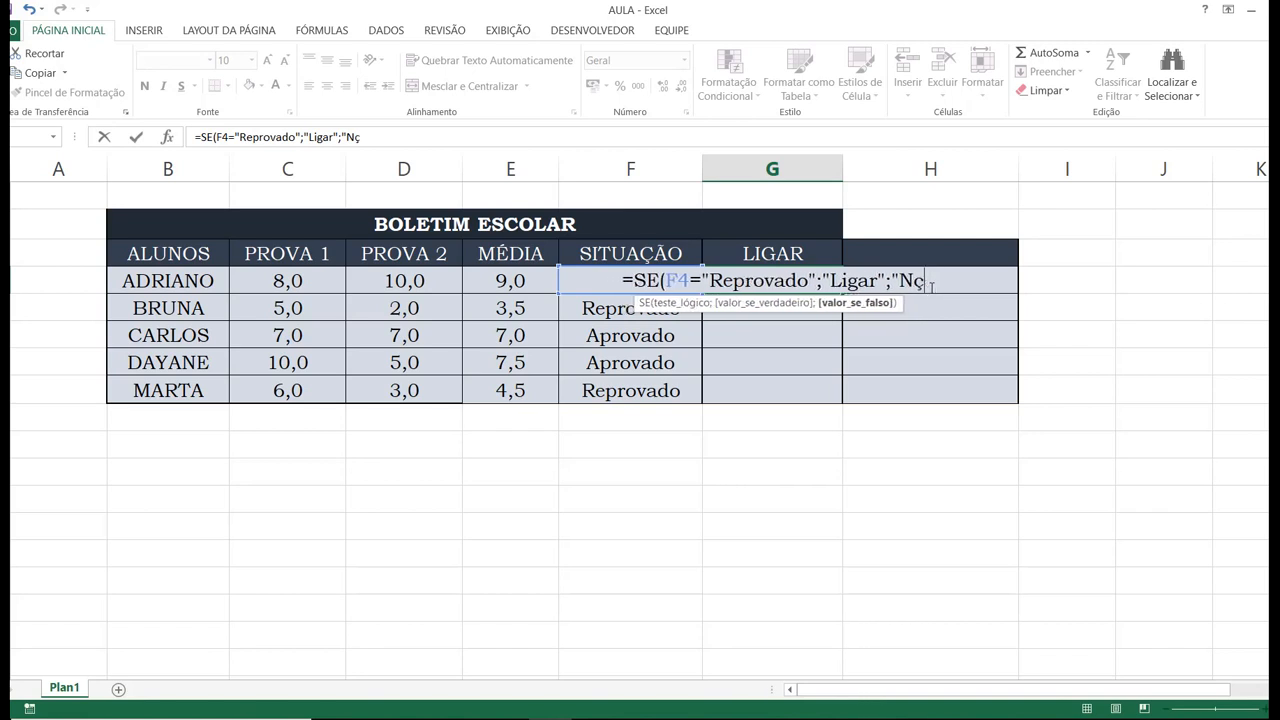
pyautogui.write('ão')
pyautogui.write(' Ligar')
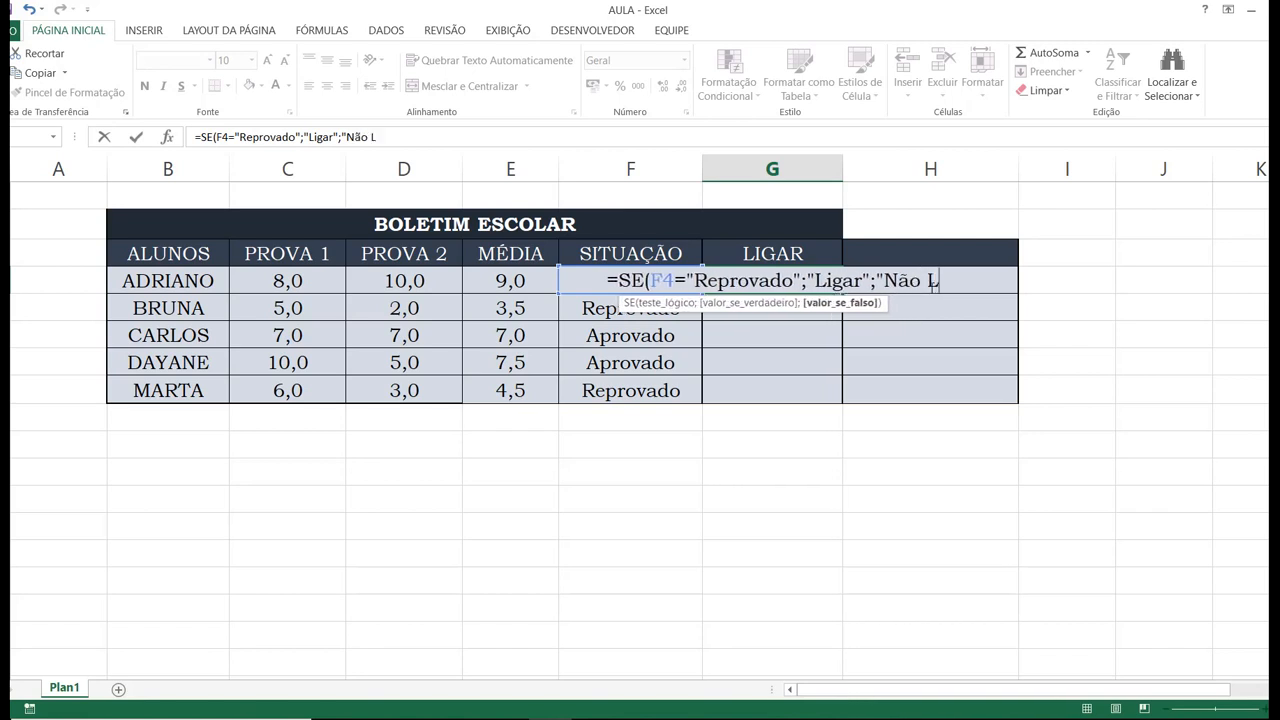
pyautogui.write('"')
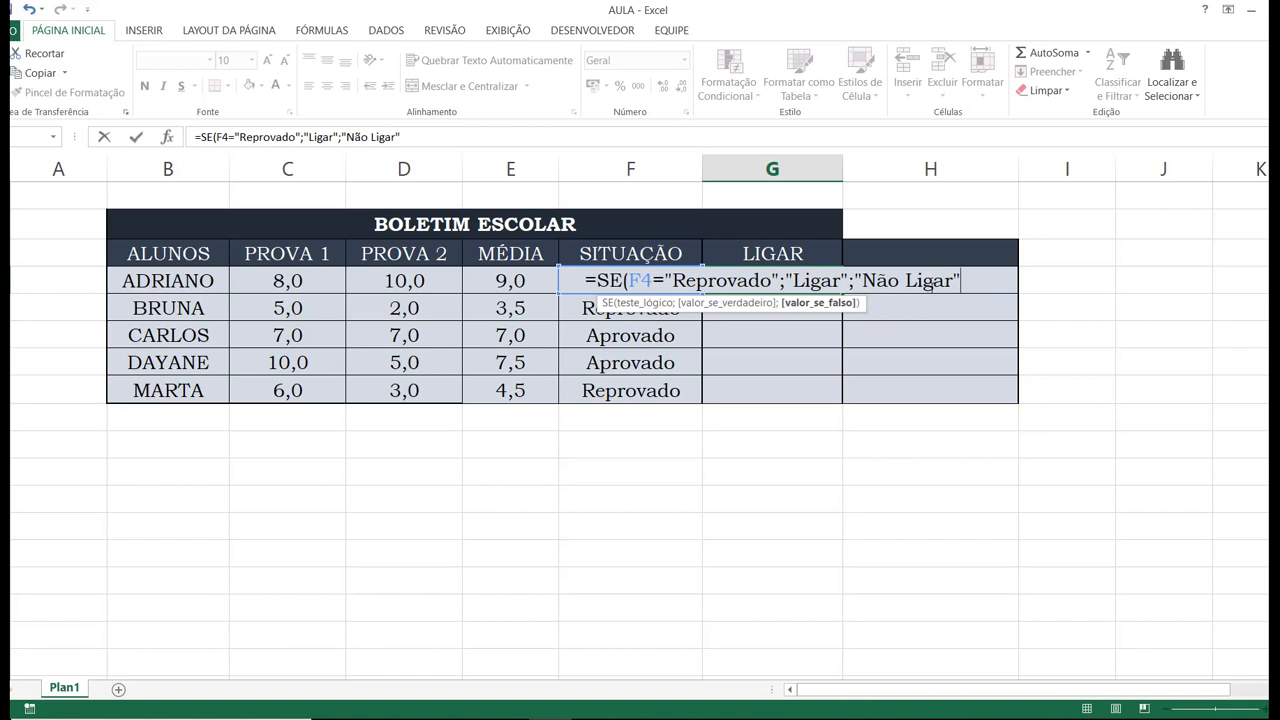
pyautogui.write(')')
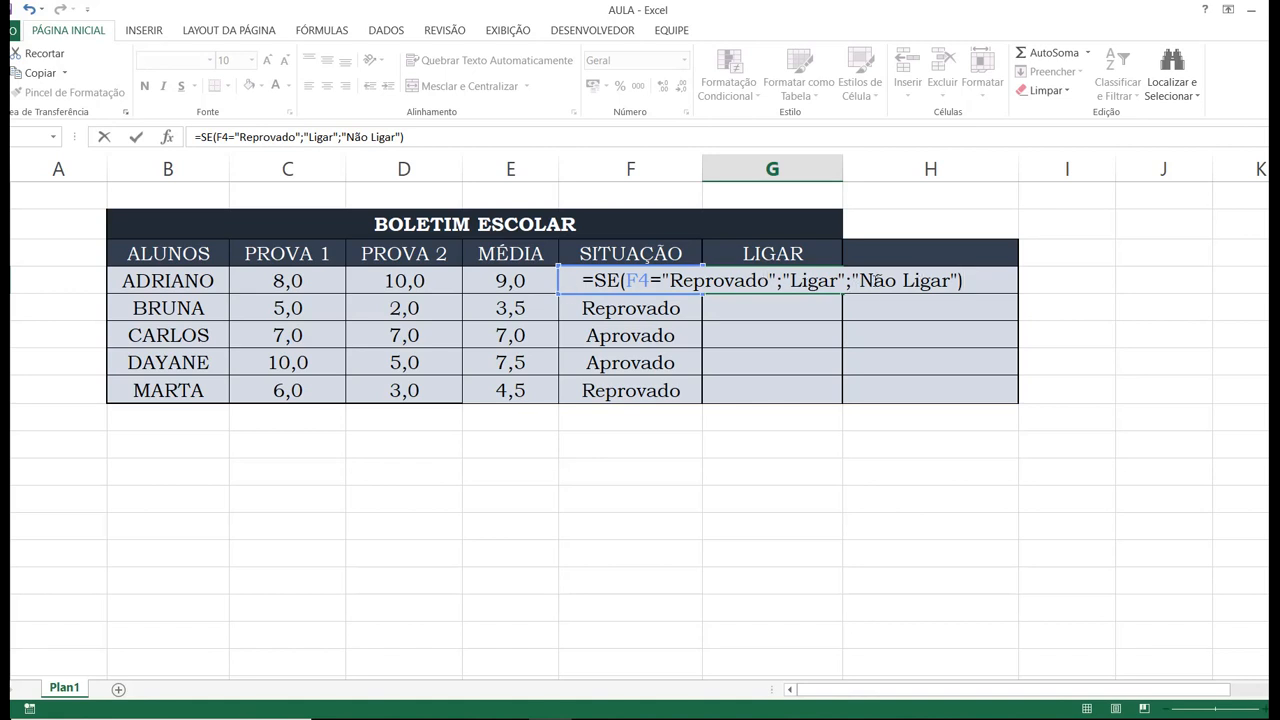
pyautogui.press('Return')
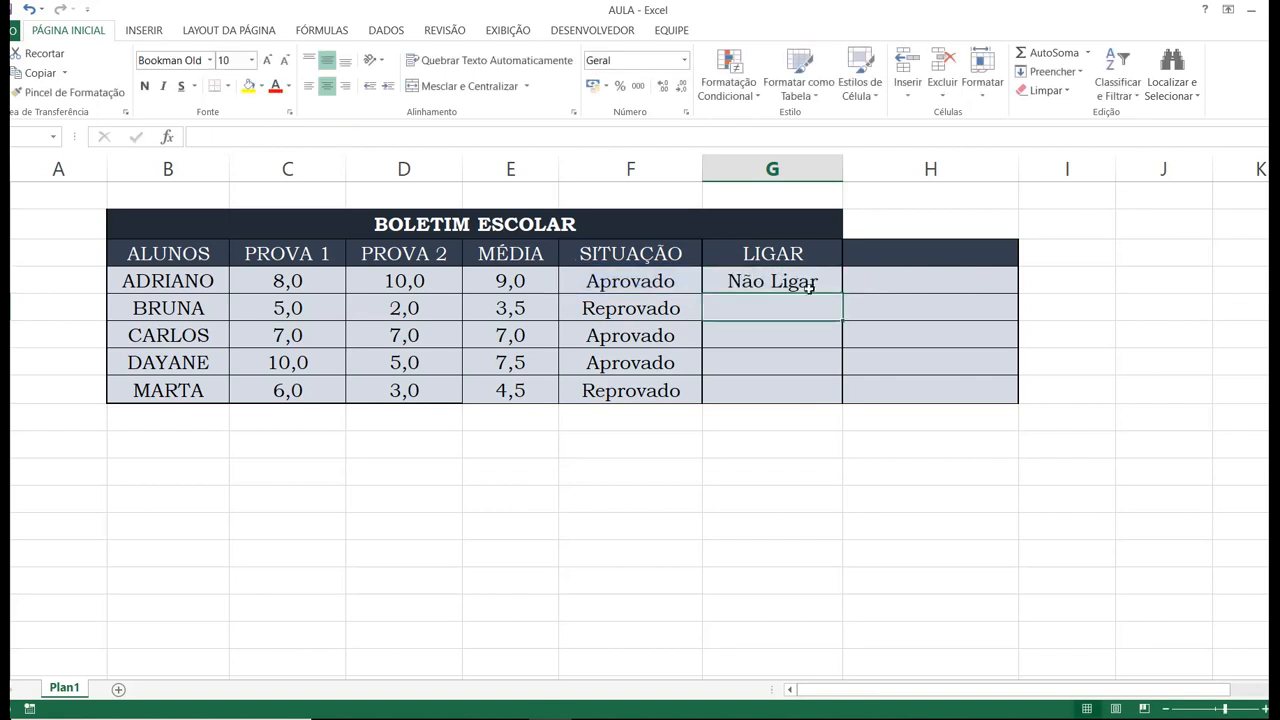
# Copy the G4 formula down the LIGAR column through G8.
pyautogui.click(798, 283)
pyautogui.moveTo(843, 293); pyautogui.dragTo(843, 402)
pyautogui.click(671, 562)
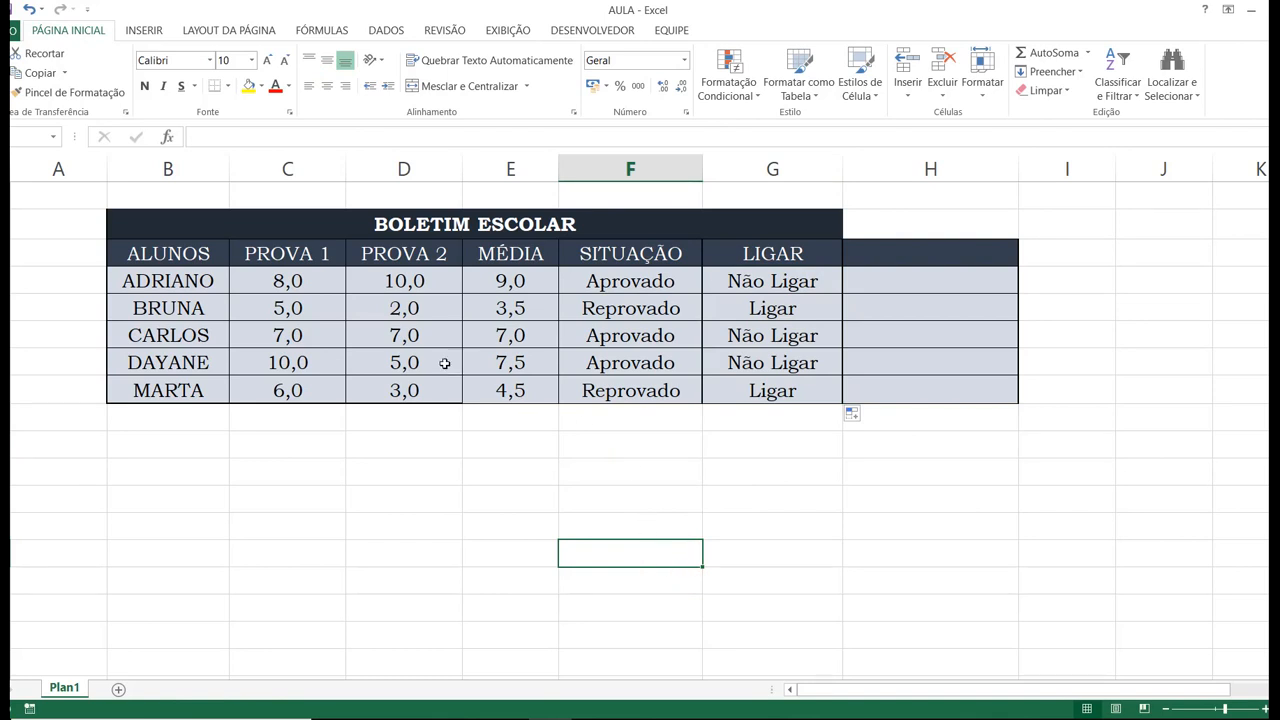
# Set the first student's PROVA 1 grade in C4 to 1.
pyautogui.click(310, 282)
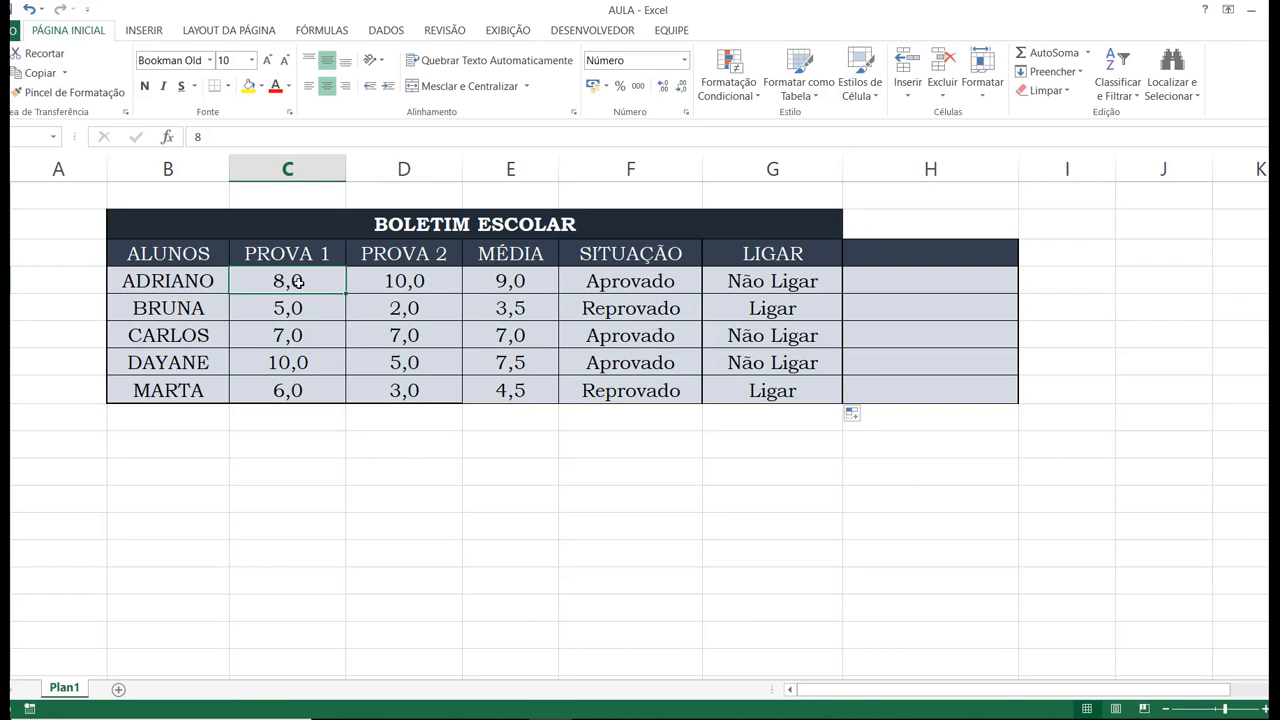
pyautogui.write('1')
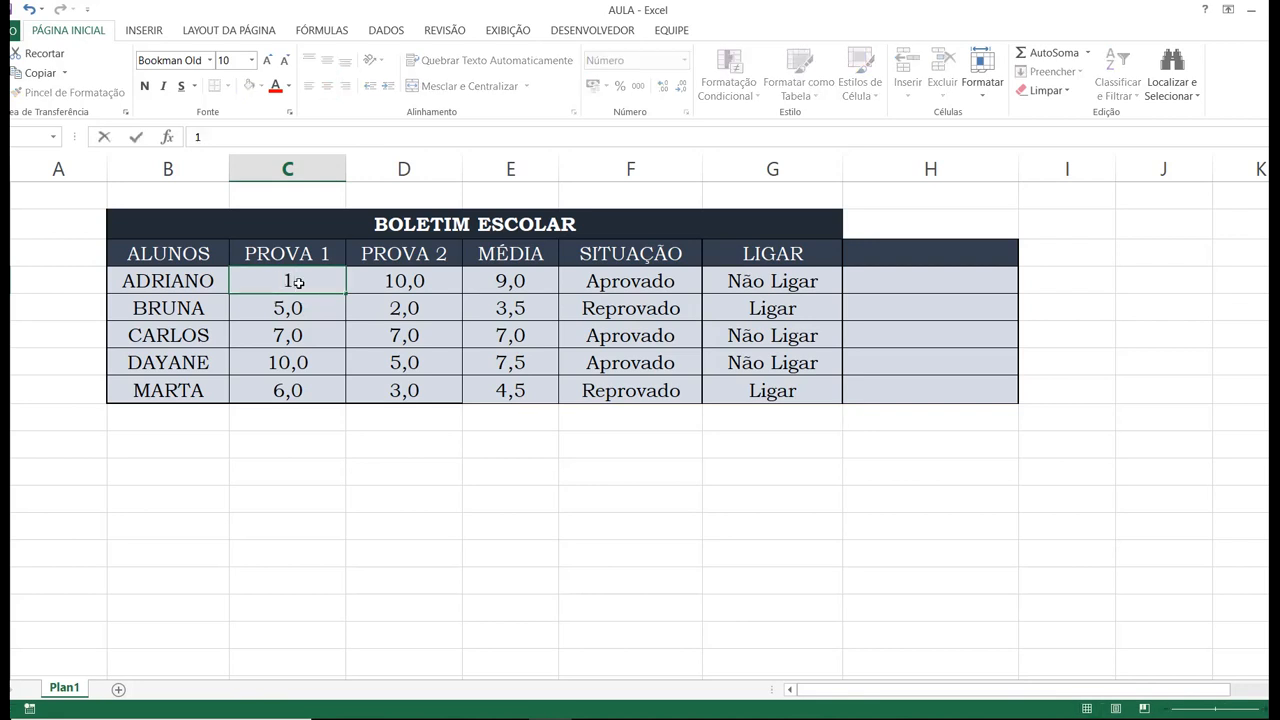
pyautogui.press('Return')
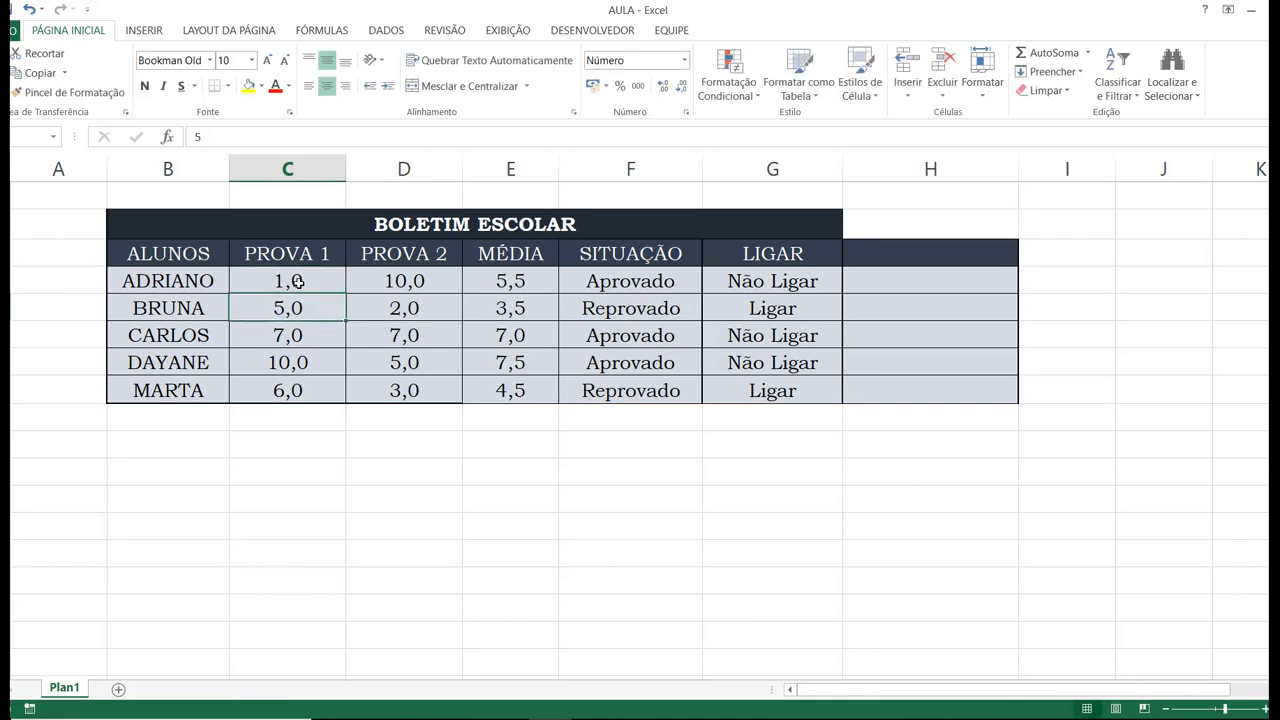
# Set the first student's PROVA 2 grade in D4 to 5 and check the SE formulas in F4 and G4.
pyautogui.press('Up')
pyautogui.press('Right')
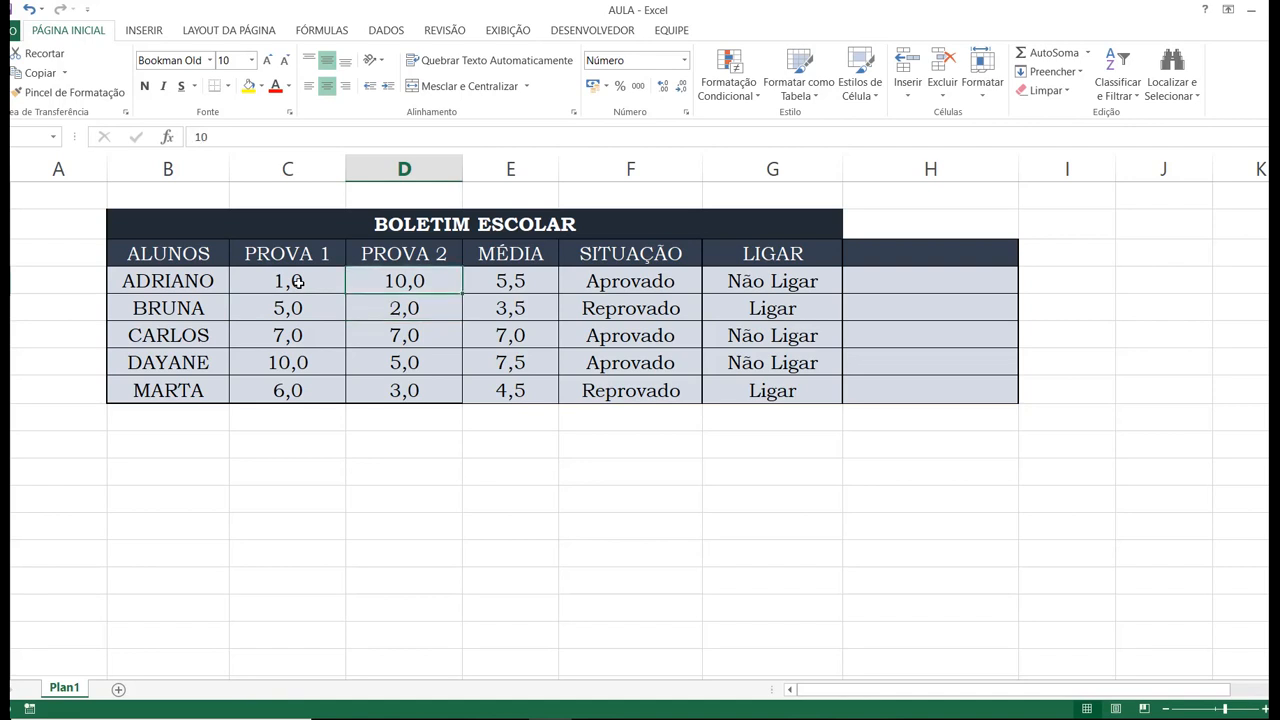
pyautogui.press('Left')
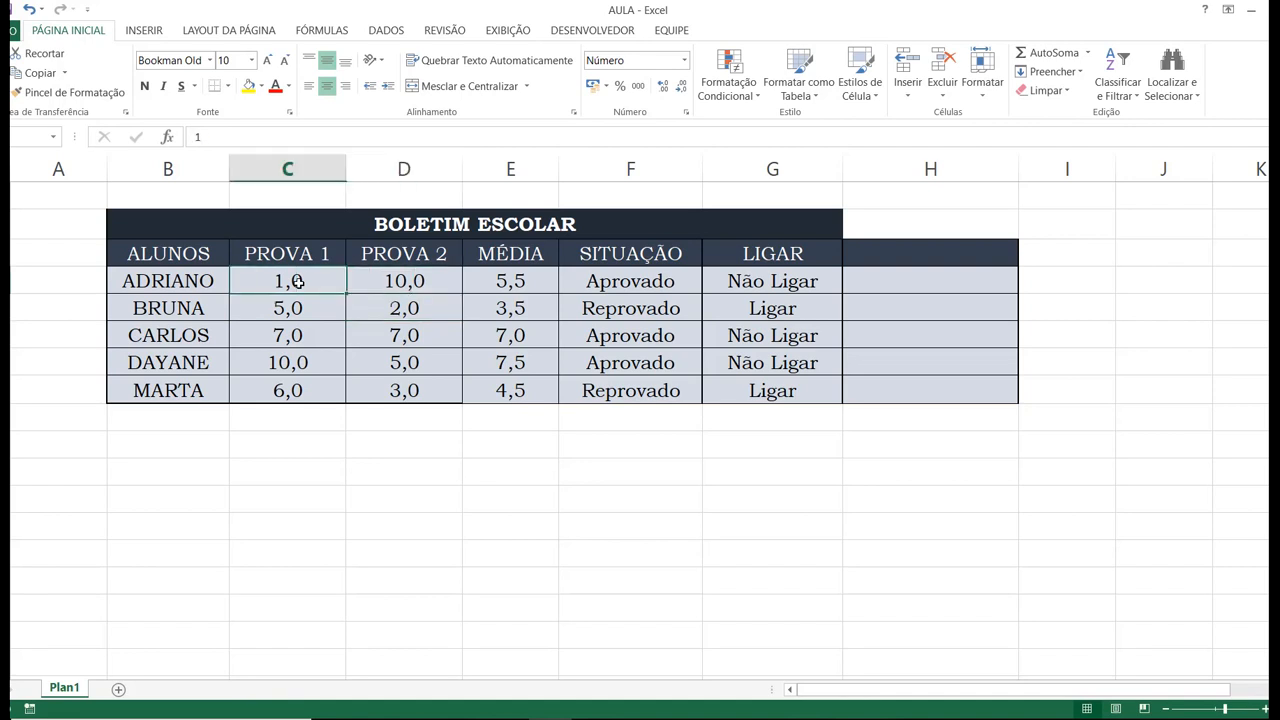
pyautogui.press('Right')
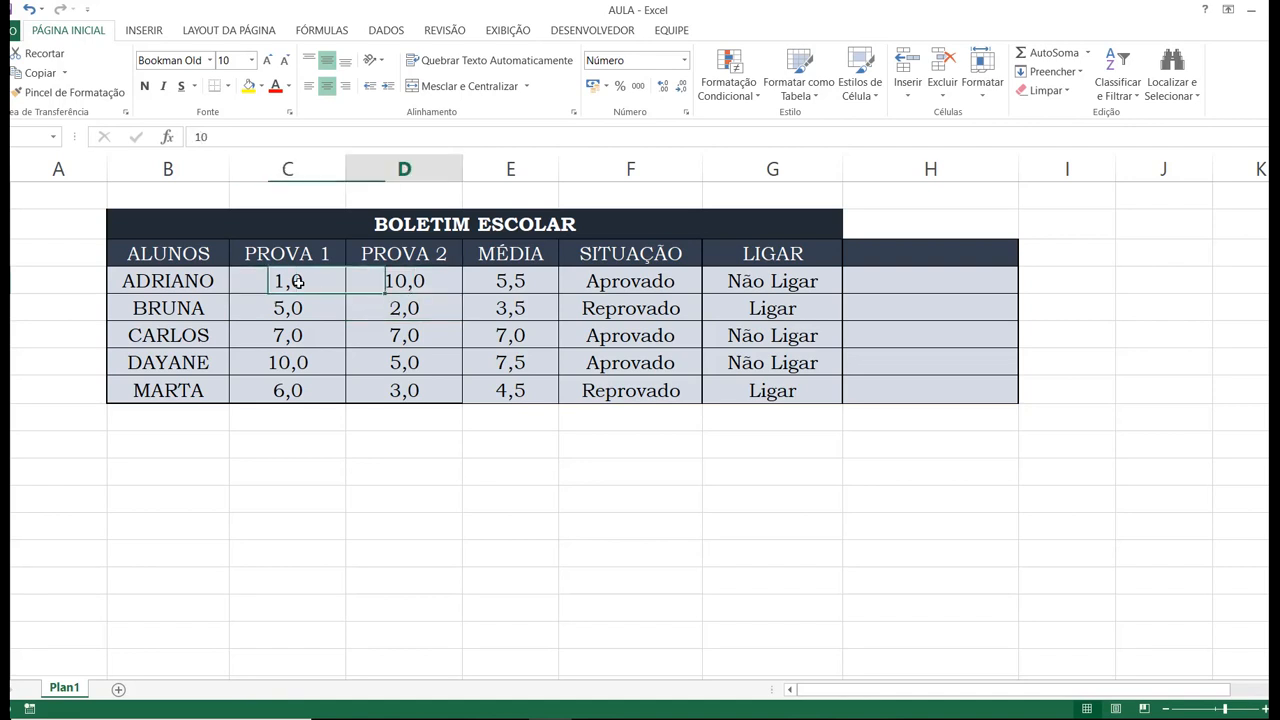
pyautogui.press('Right')
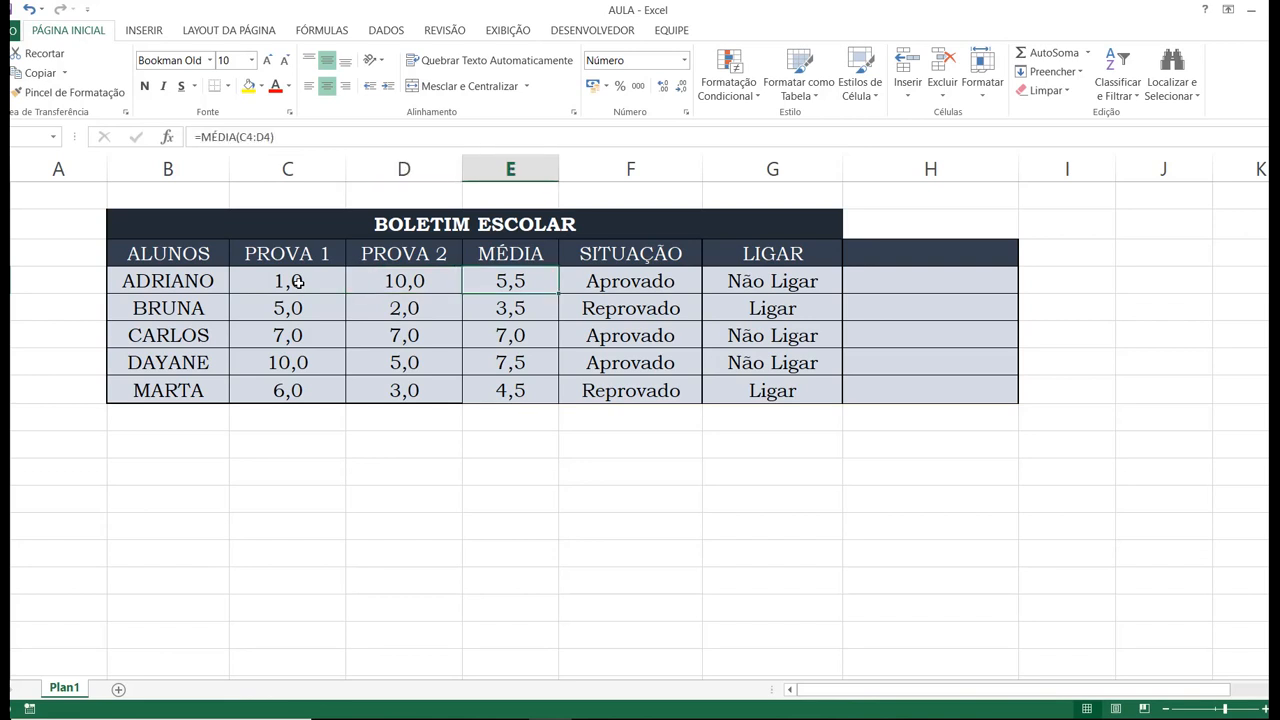
pyautogui.press('Left')
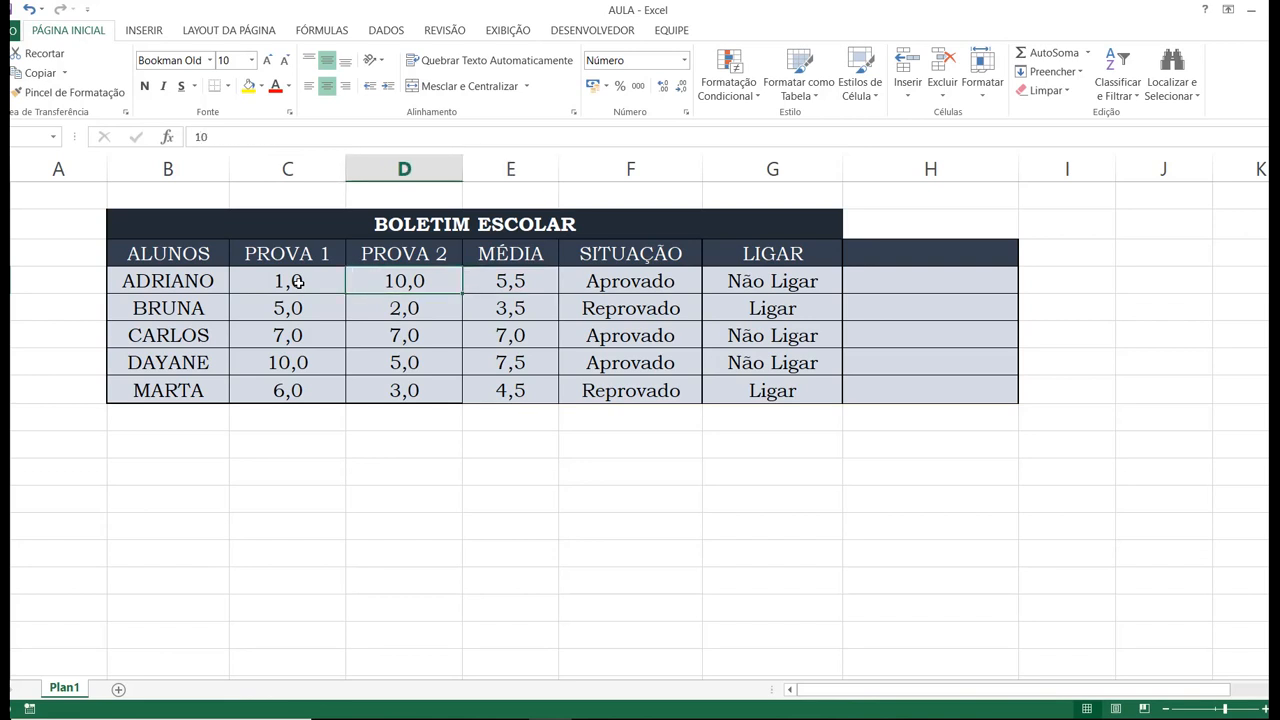
pyautogui.write('5')
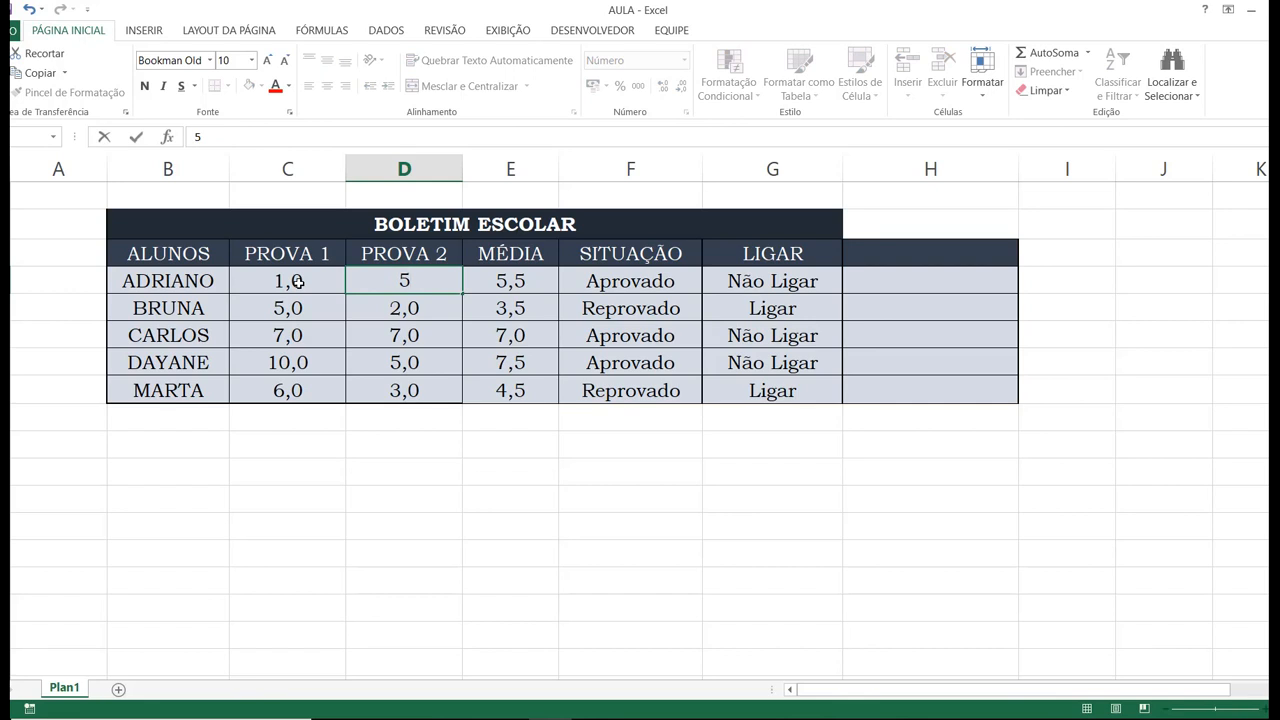
pyautogui.press('Return')
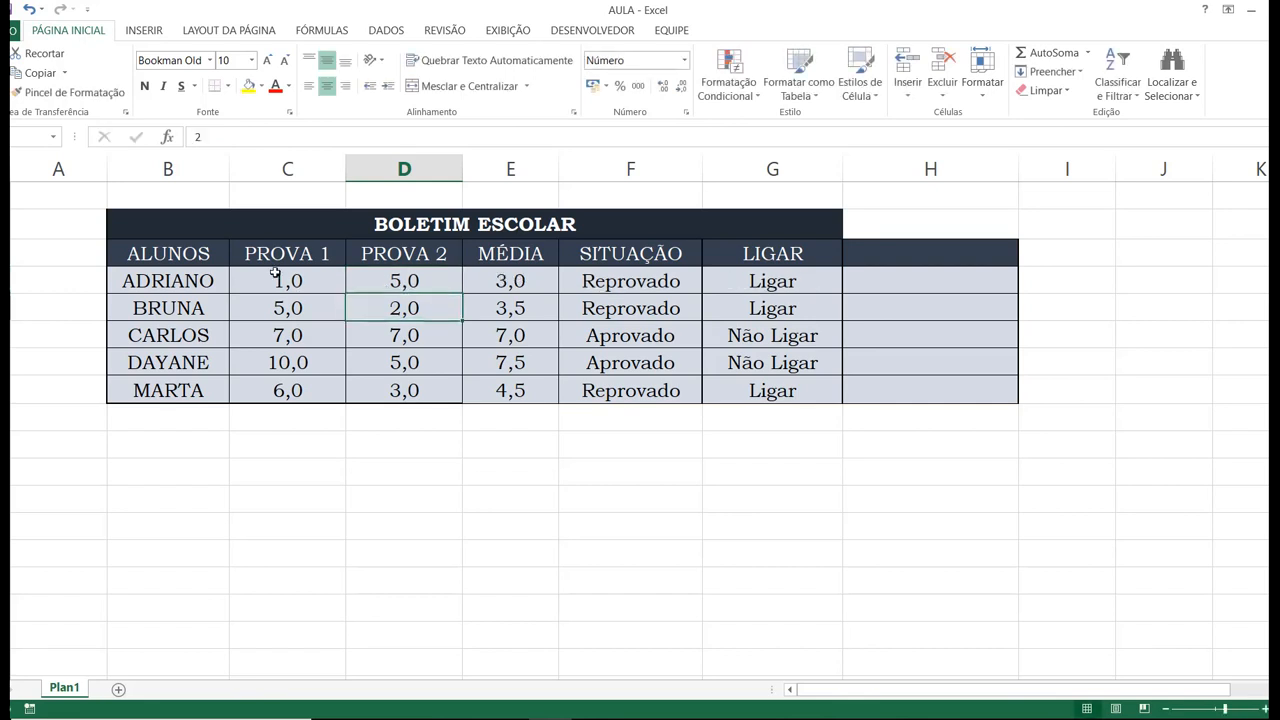
pyautogui.click(624, 281)
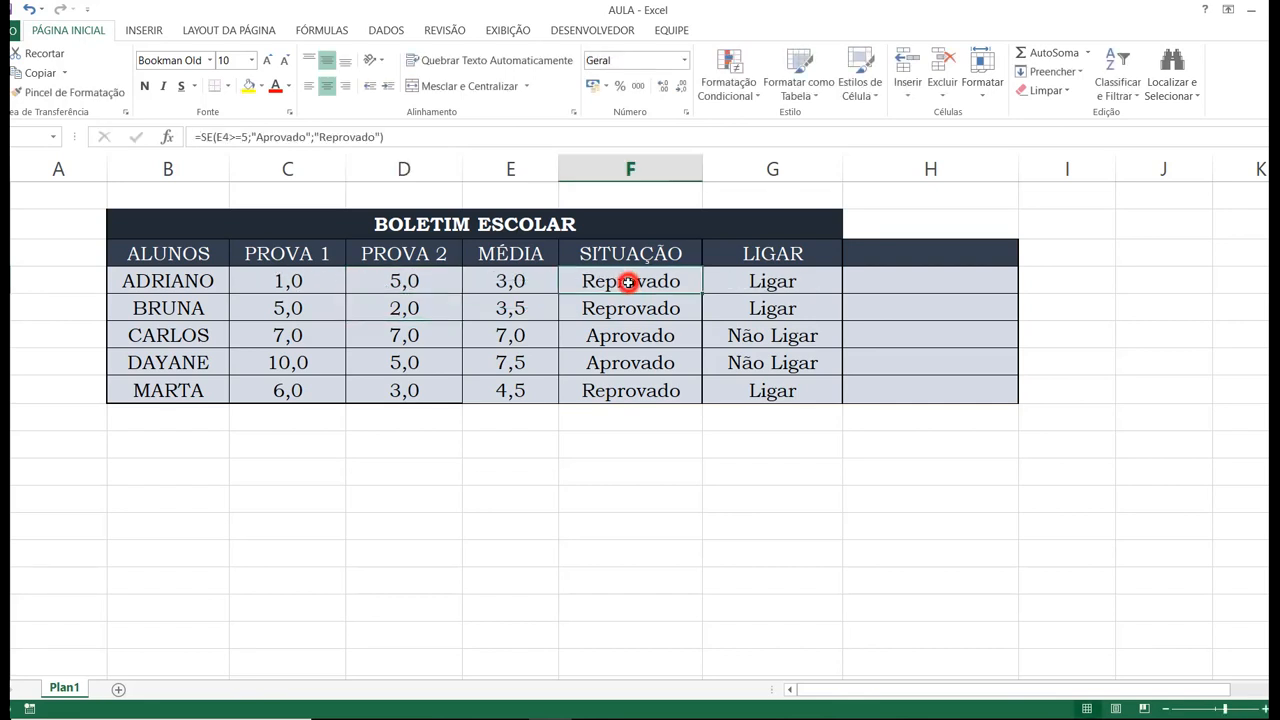
pyautogui.click(757, 284)
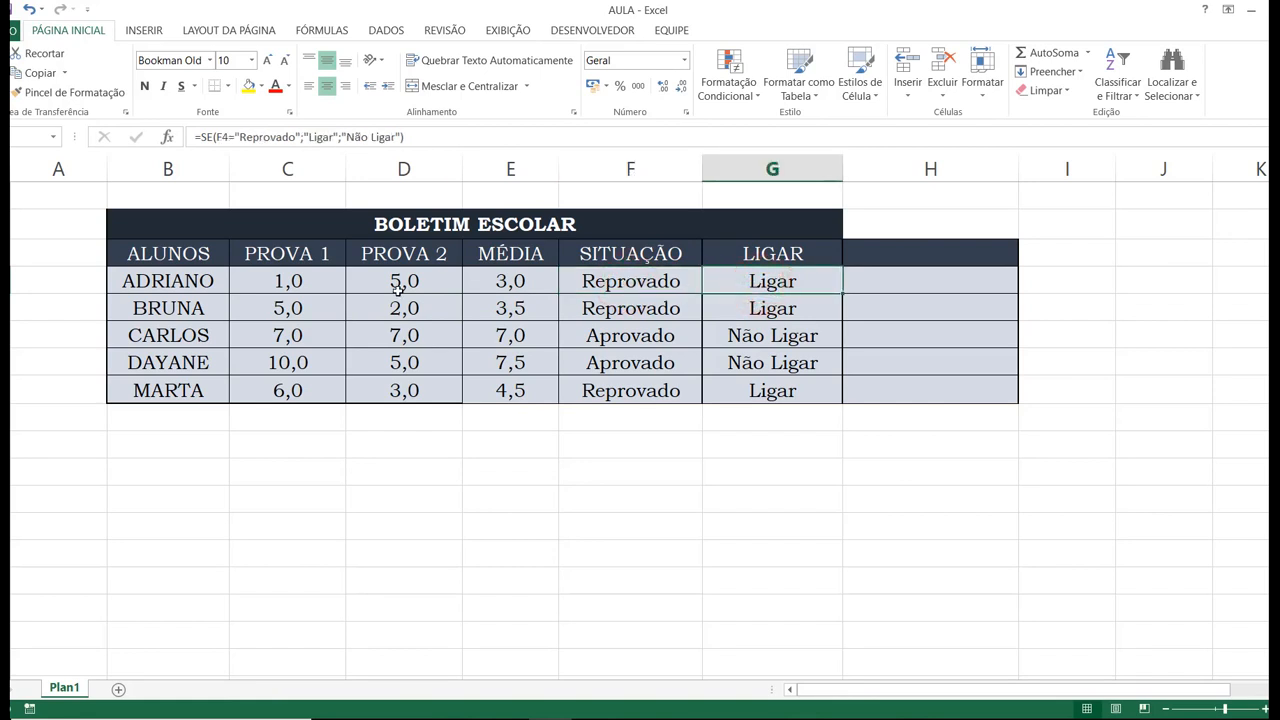
# Set the first student's PROVA 1 grade in C4 to 10.
pyautogui.click(302, 288)
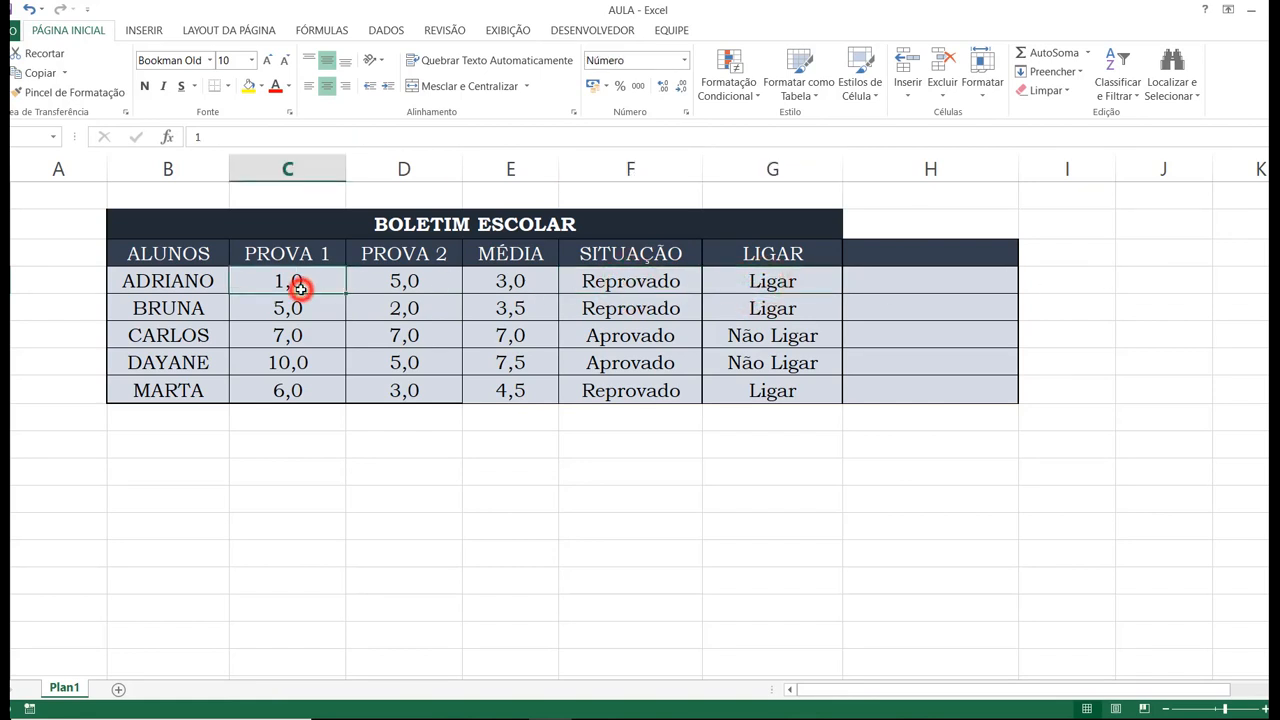
pyautogui.write('10')
pyautogui.press('Return')
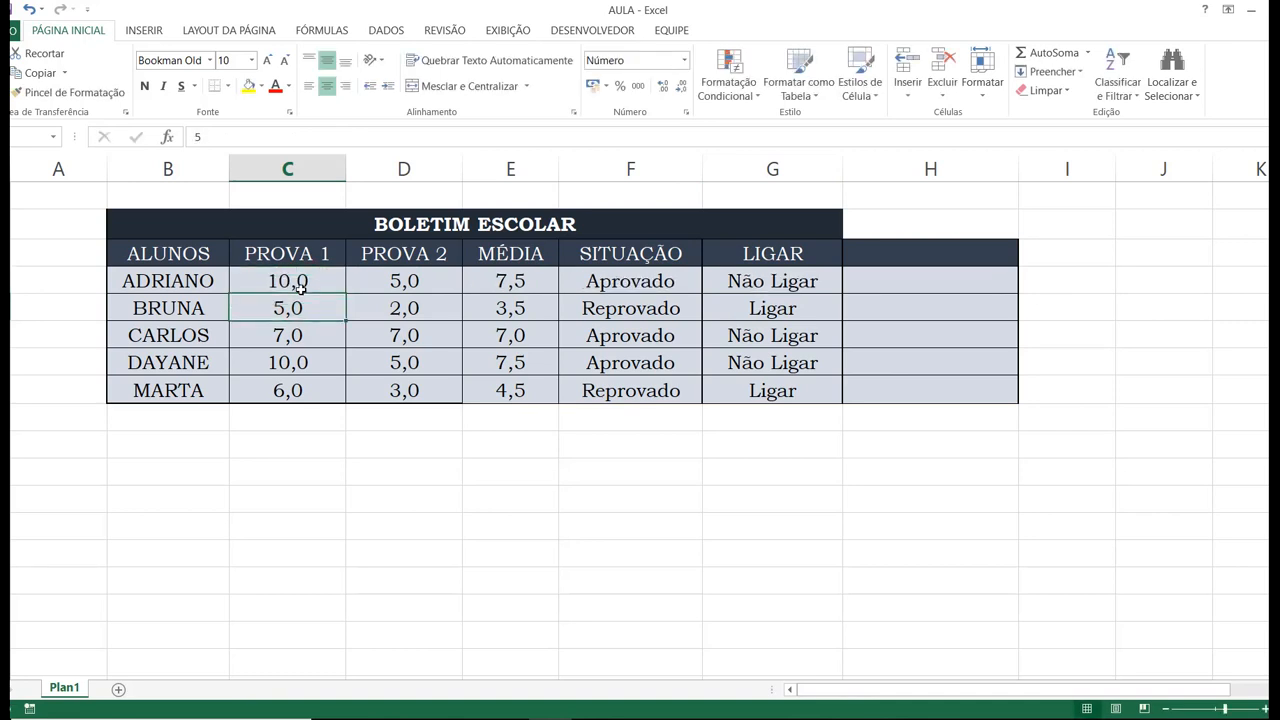
# Set the second student's PROVA 2 grade in D5 to 8.
pyautogui.press('Right')
pyautogui.press('Right')
pyautogui.press('Left')
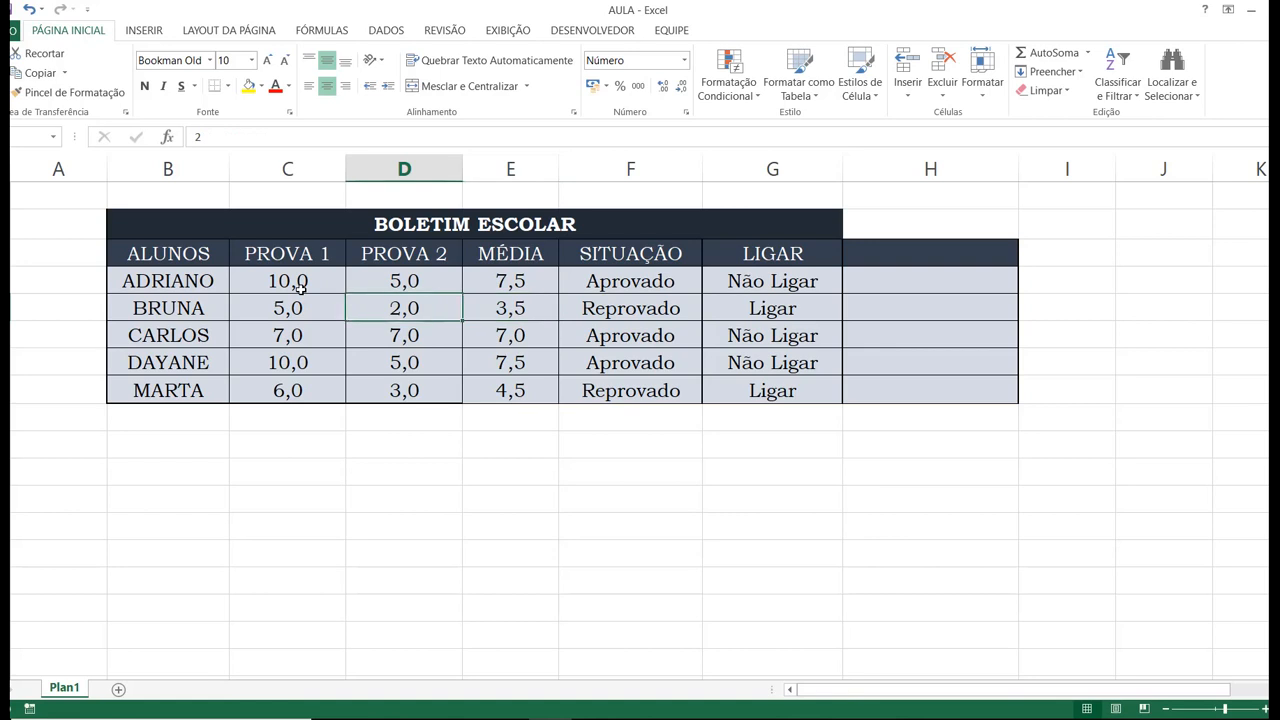
pyautogui.write('8')
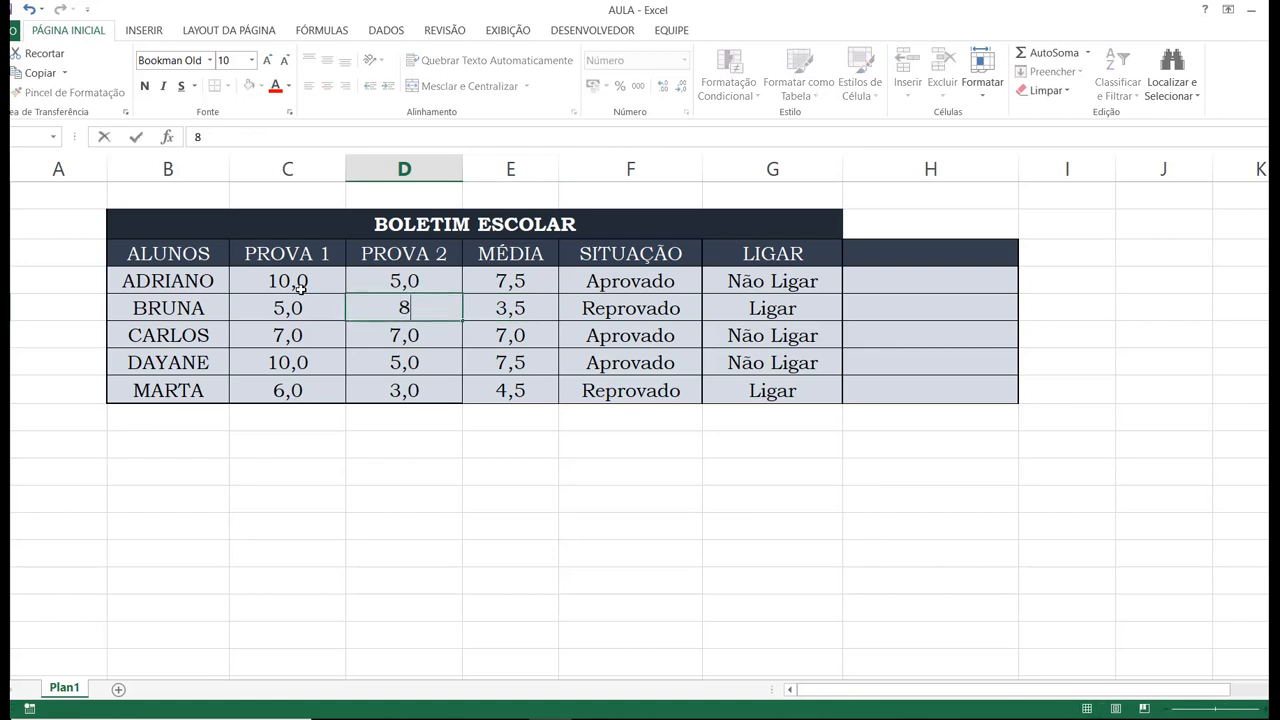
pyautogui.press('Return')
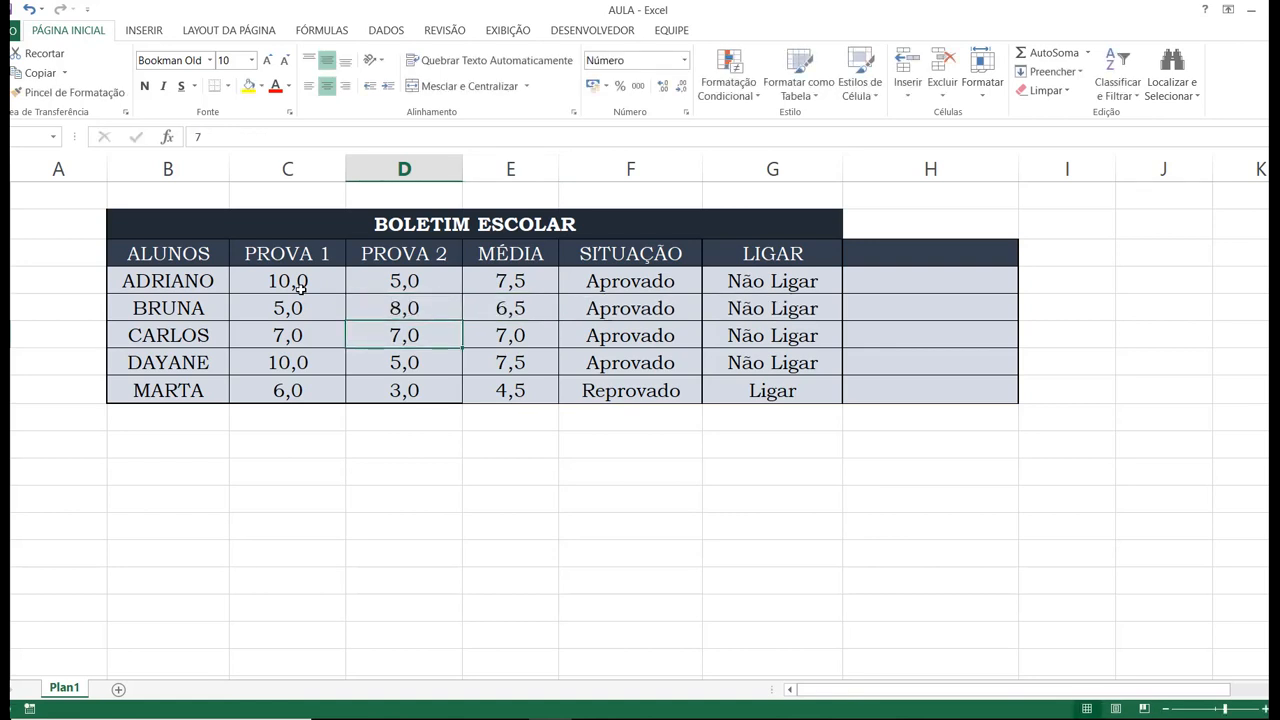
pyautogui.press('Up')
pyautogui.press('Left')
pyautogui.press('Down')
pyautogui.press('Right')
pyautogui.press('Left')
pyautogui.press('Up')
pyautogui.press('Left')
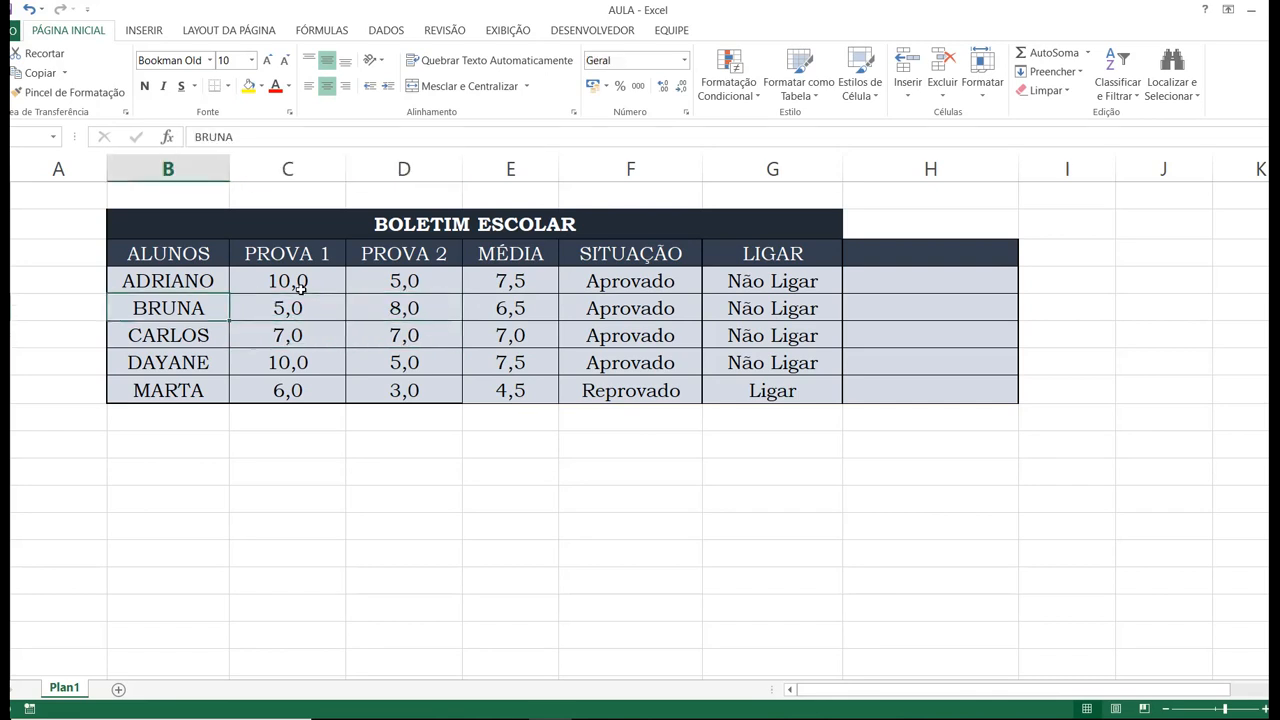
# Review the SITUAÇÃO and LIGAR columns and inspect the SE formulas in F5 and G5 without changing them.
pyautogui.click(630, 168)
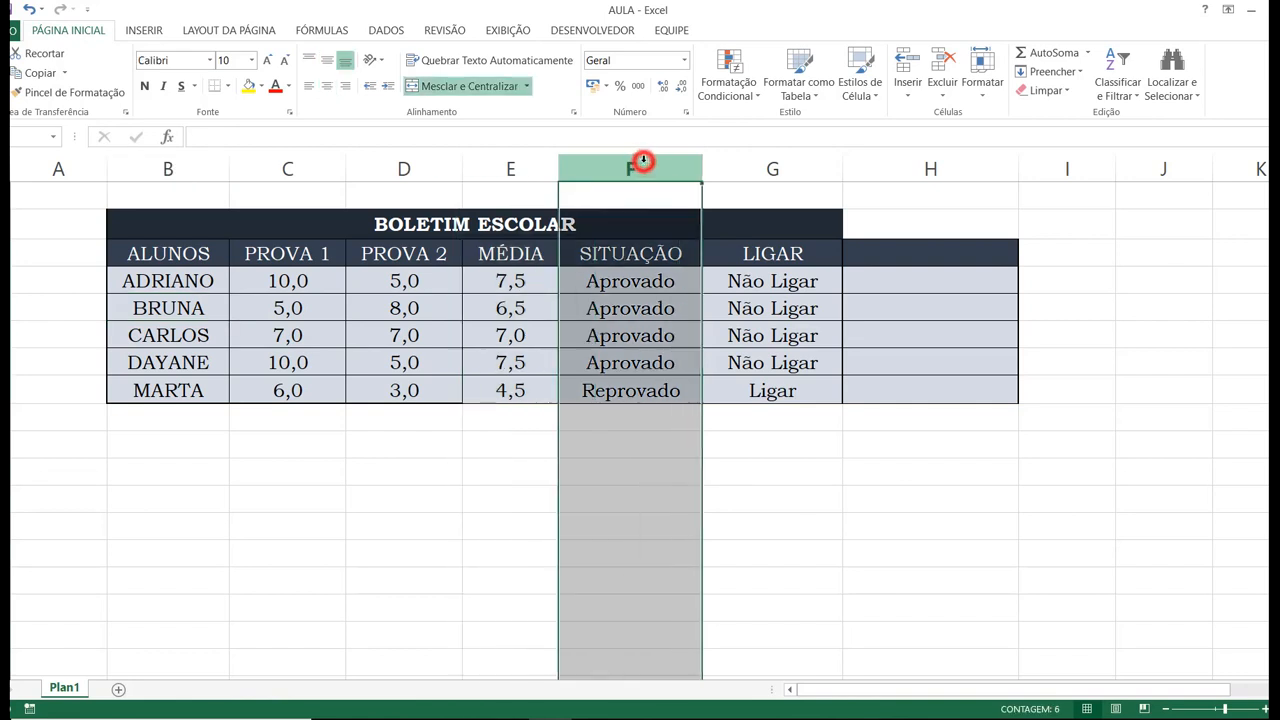
pyautogui.click(772, 169)
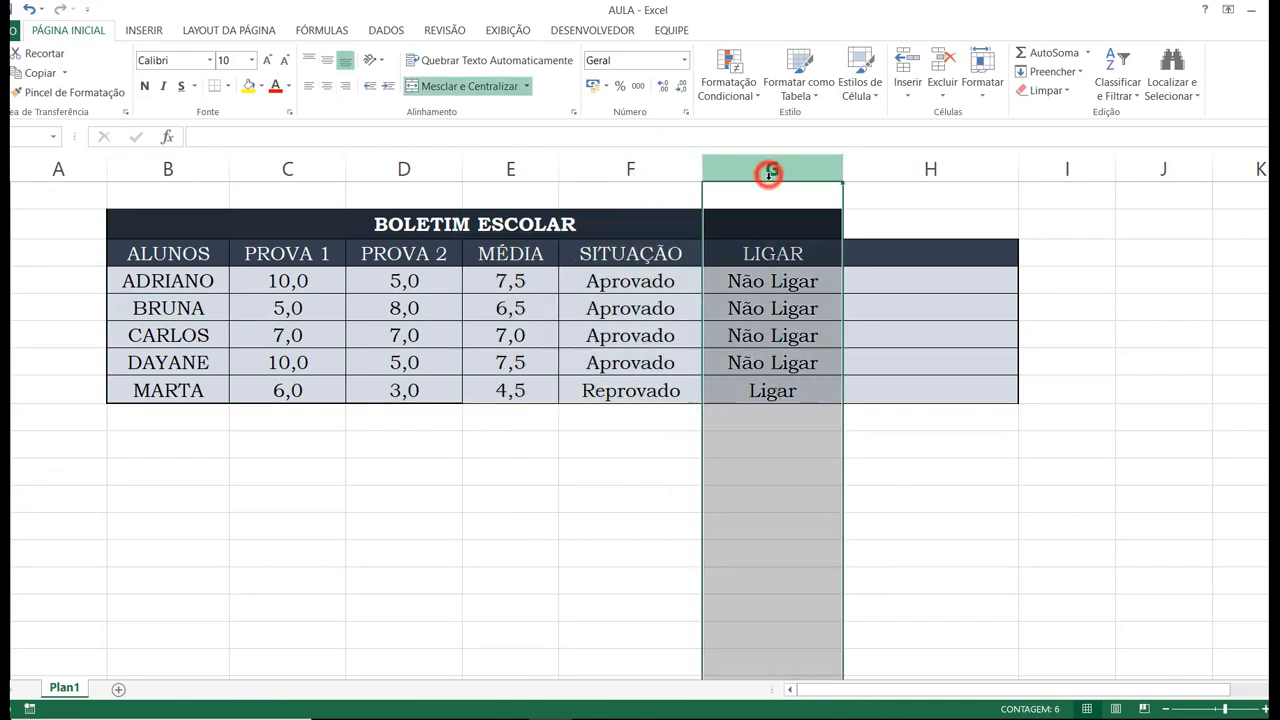
pyautogui.click(666, 309)
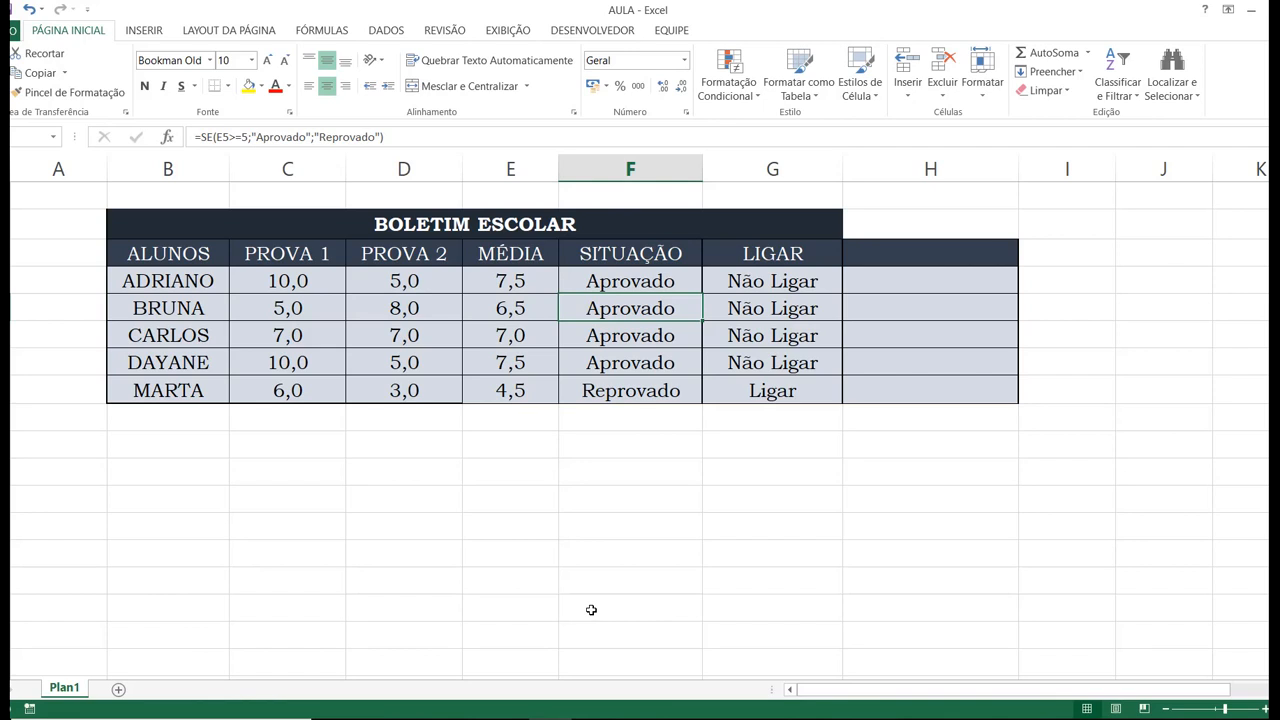
pyautogui.doubleClick(631, 308)
pyautogui.press('Return')
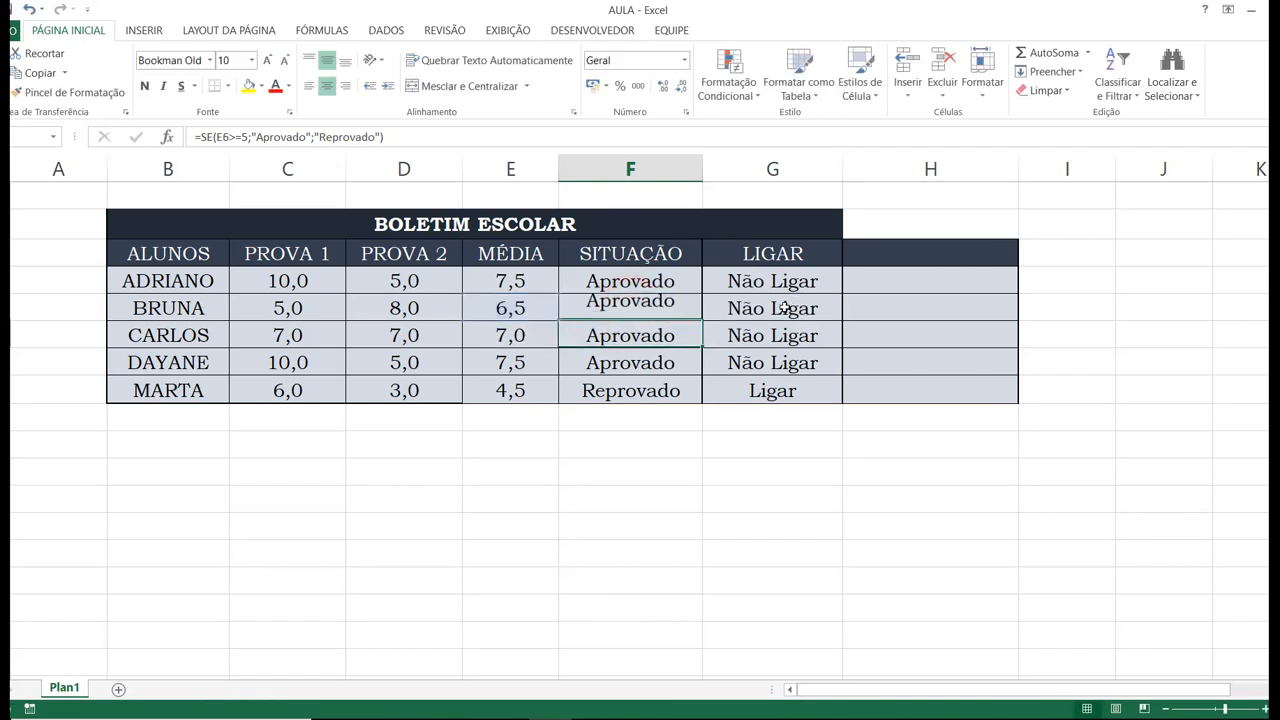
pyautogui.click(798, 308)
pyautogui.doubleClick(798, 308)
pyautogui.press('Return')
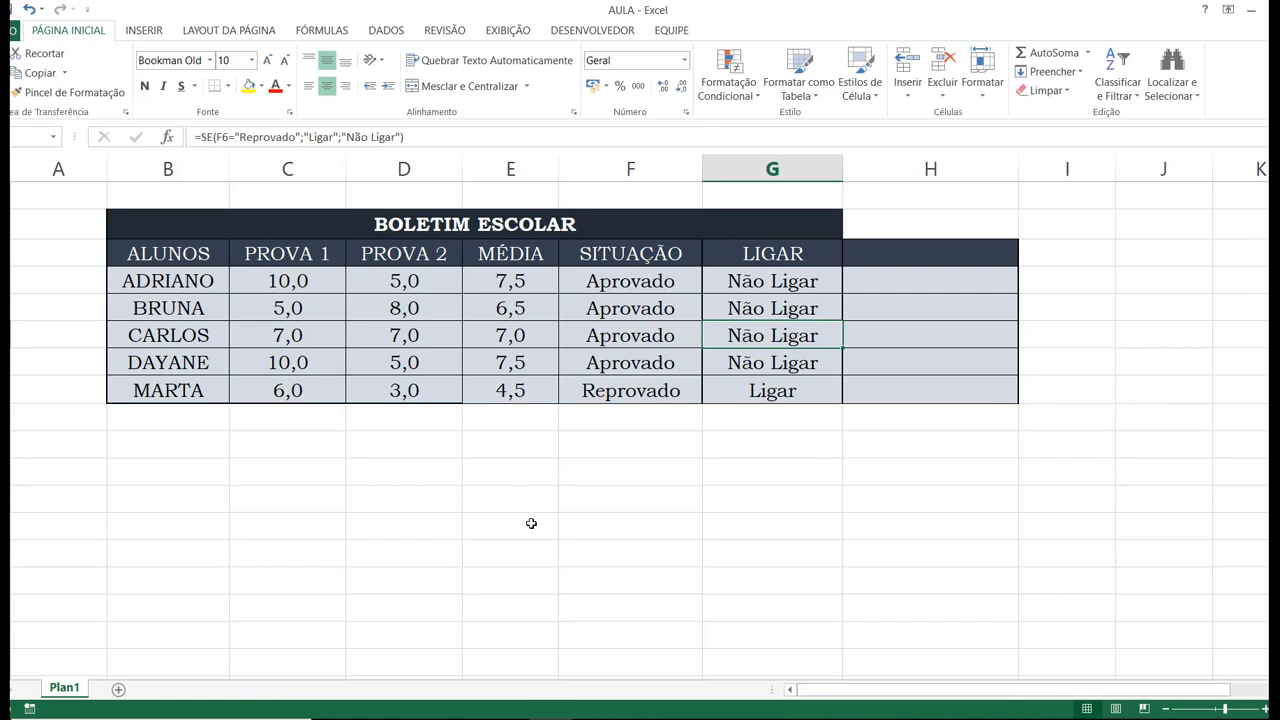
# Examine the arguments of the SE formula in F6 and compare the LIGAR formulas in G6 and G7.
pyautogui.doubleClick(624, 336)
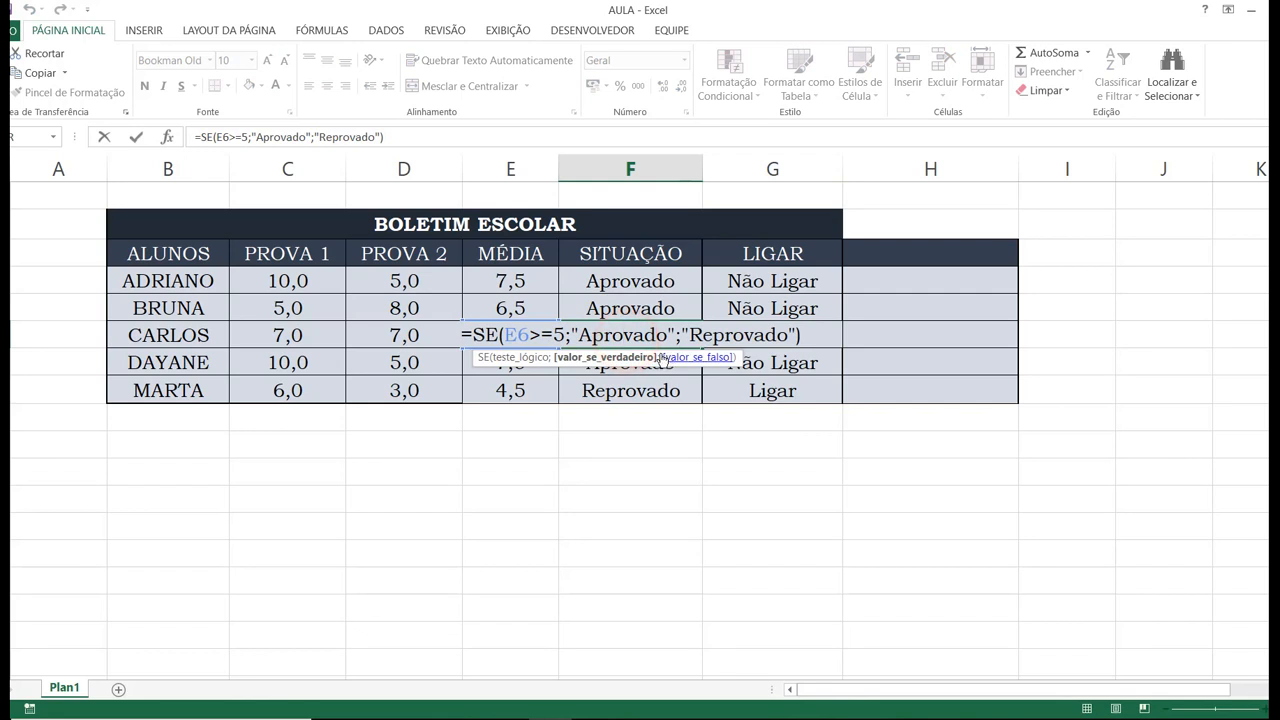
pyautogui.press('Return')
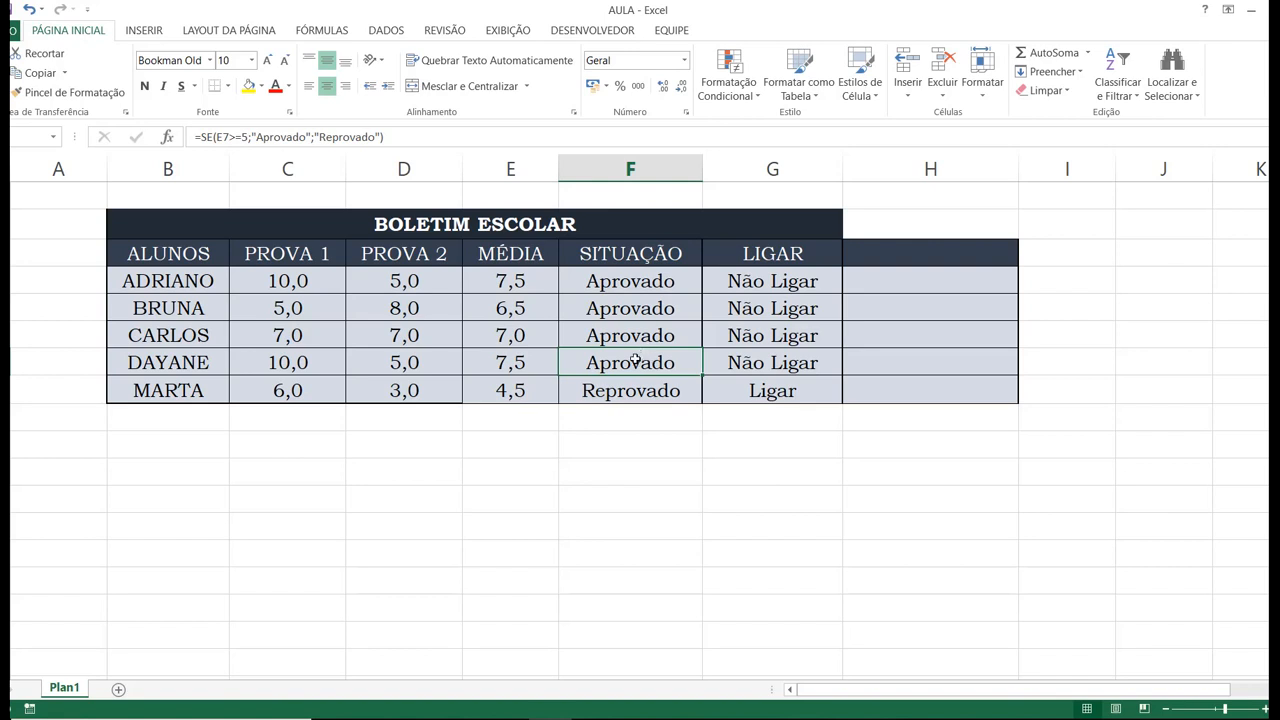
pyautogui.click(722, 367)
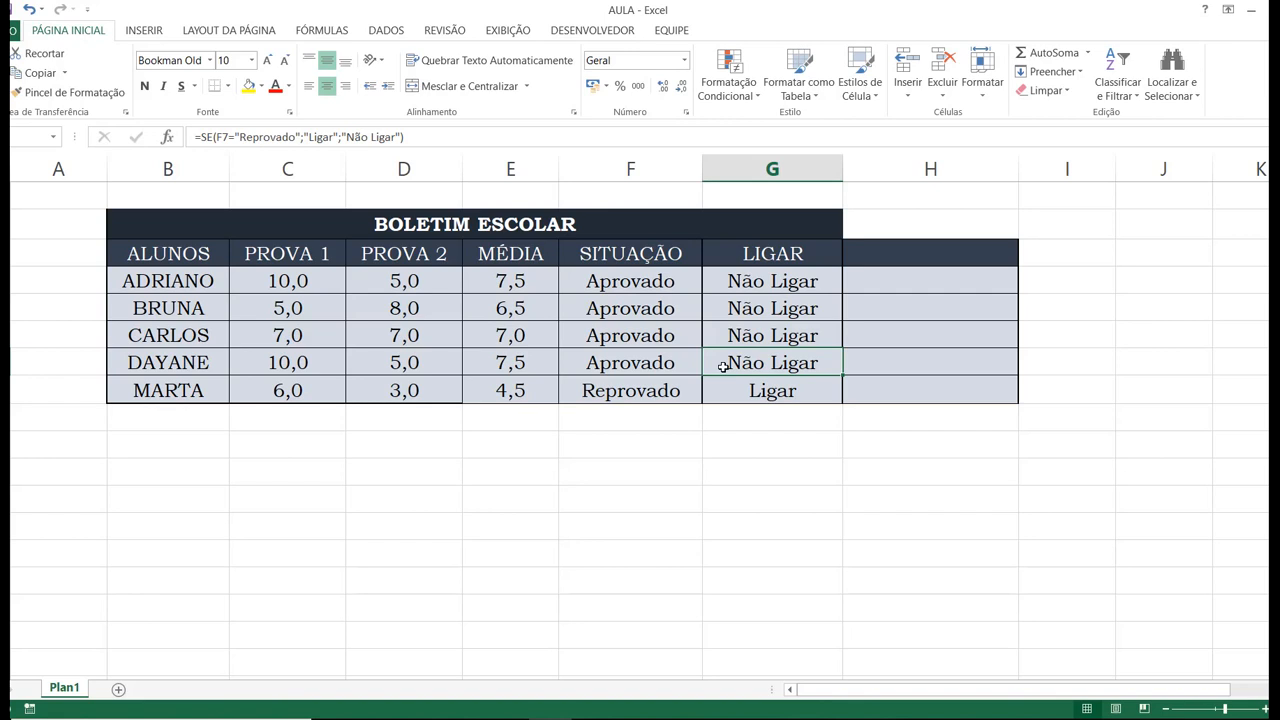
pyautogui.click(738, 341)
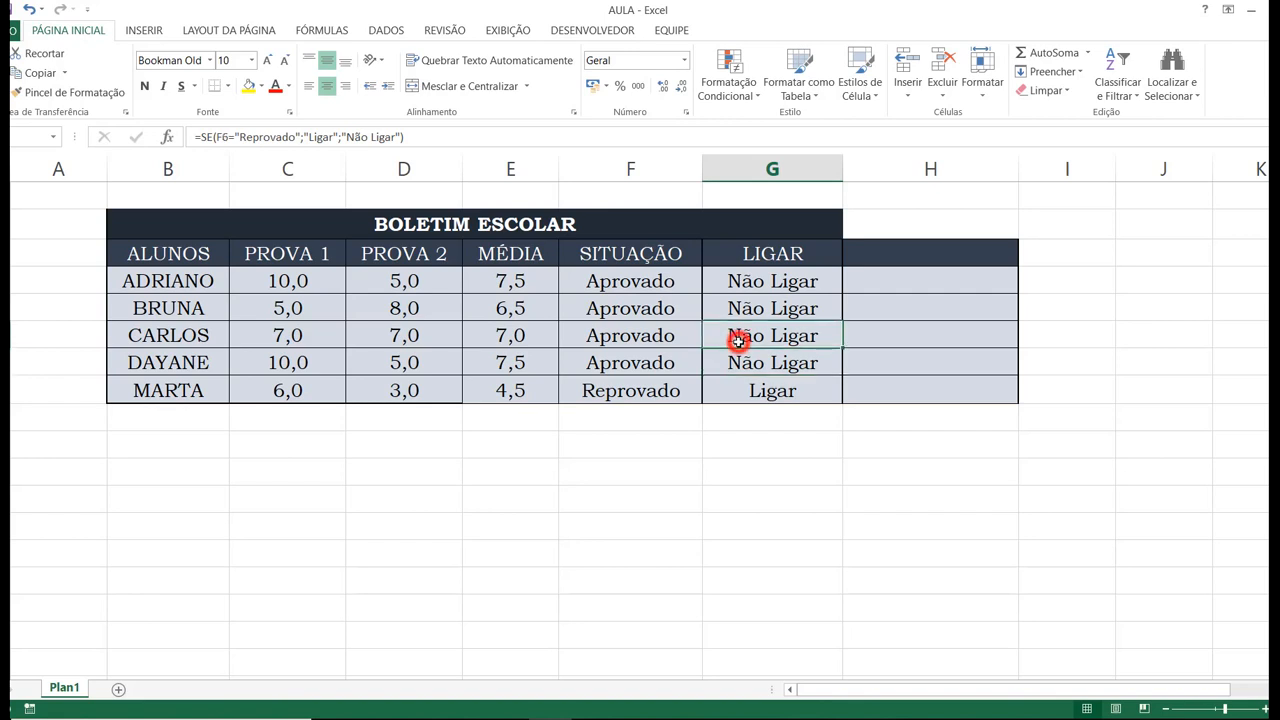
pyautogui.click(737, 363)
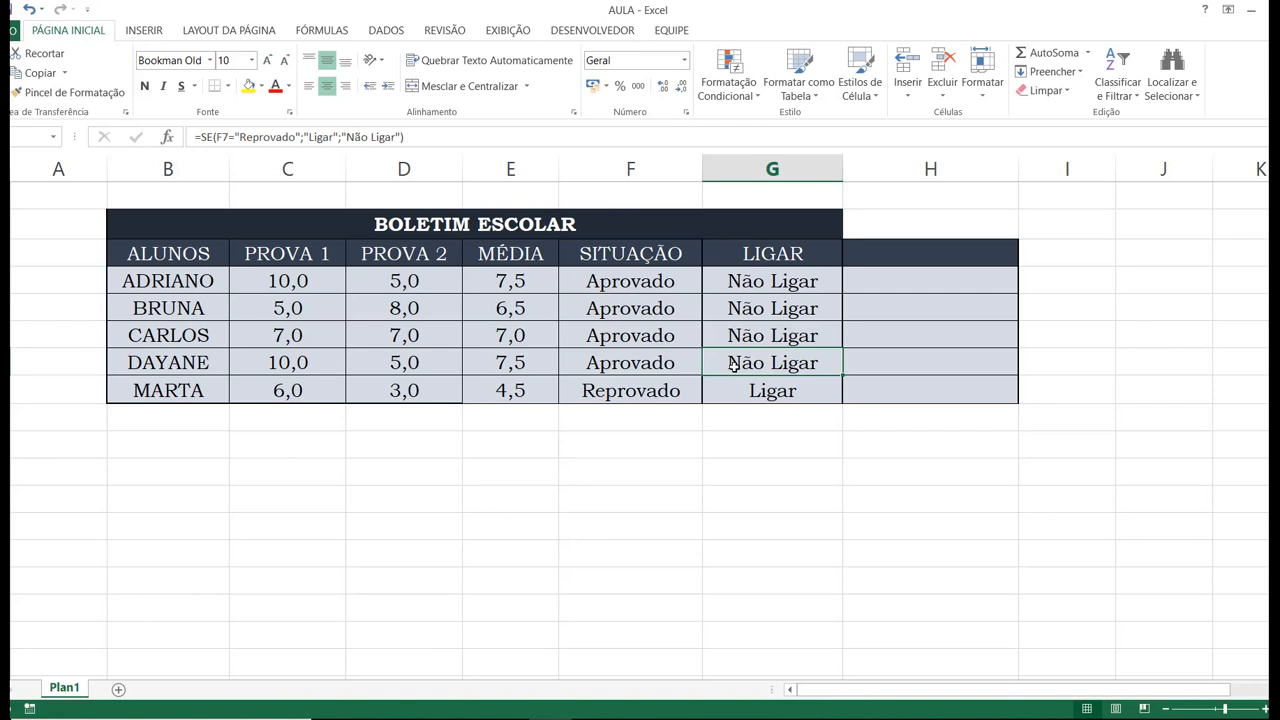
pyautogui.click(688, 449)
pyautogui.click(627, 475)
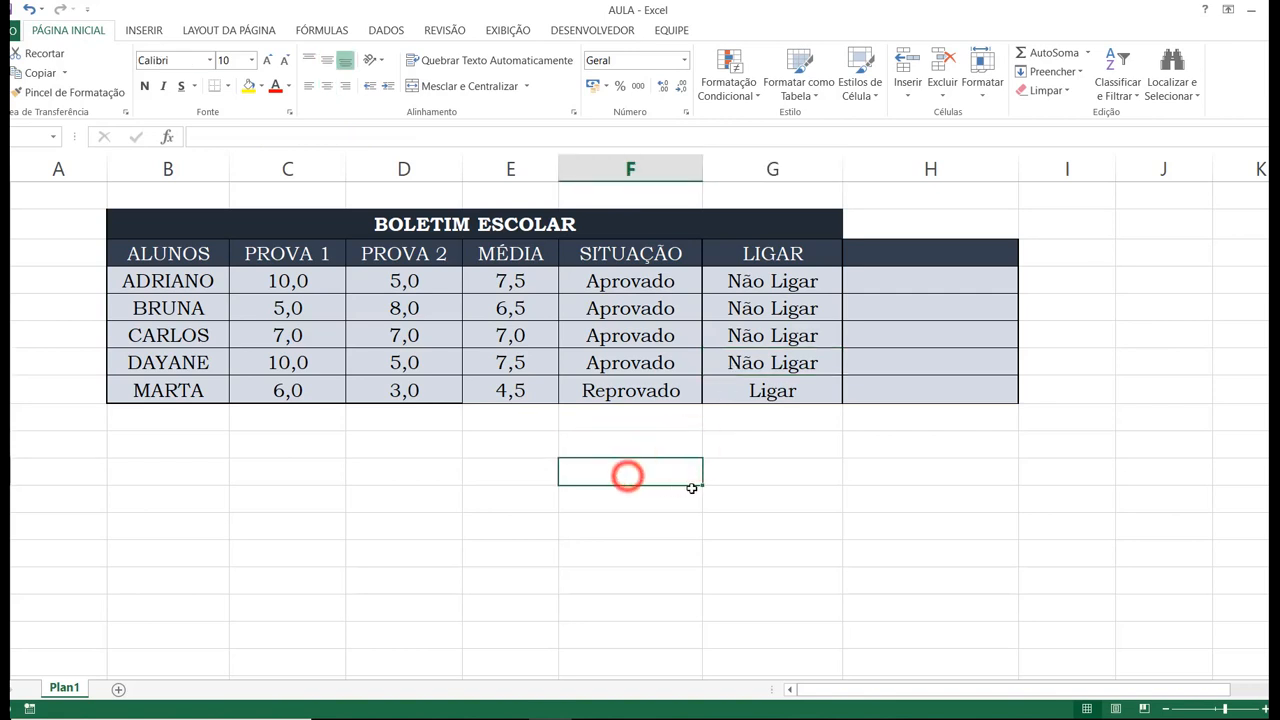
pyautogui.click(714, 491)
pyautogui.click(514, 497)
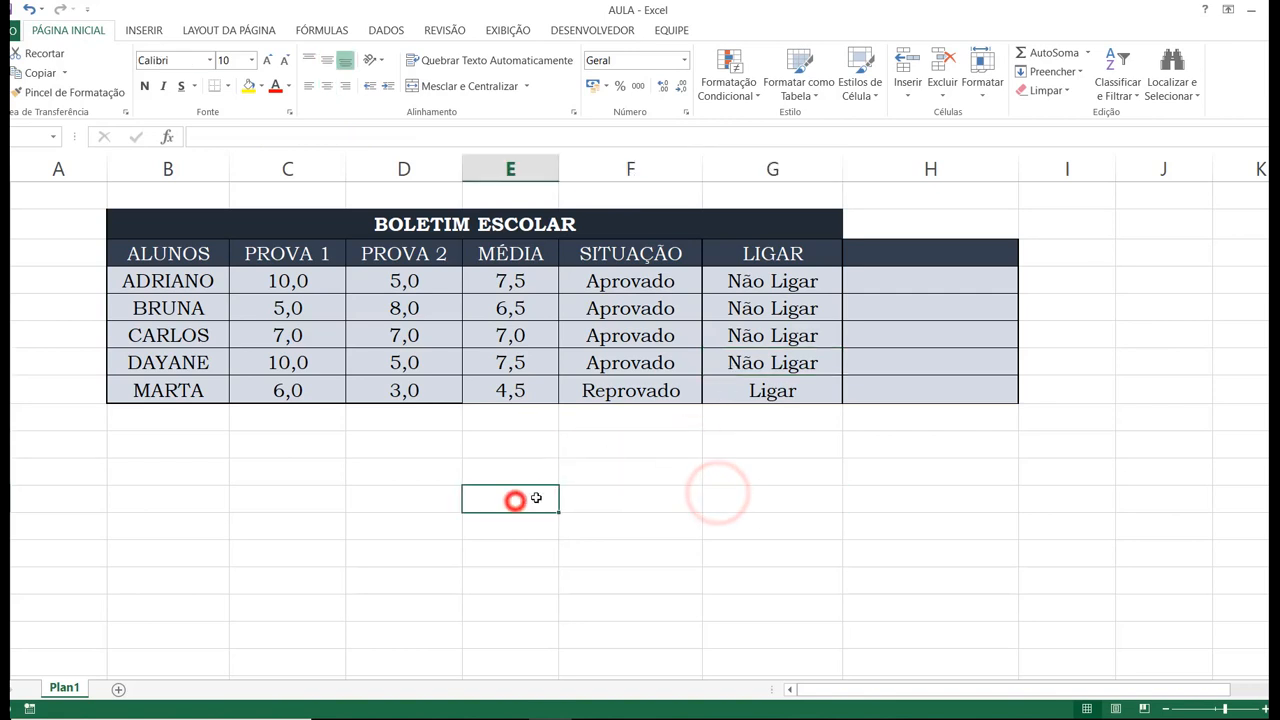
pyautogui.click(609, 475)
pyautogui.click(761, 506)
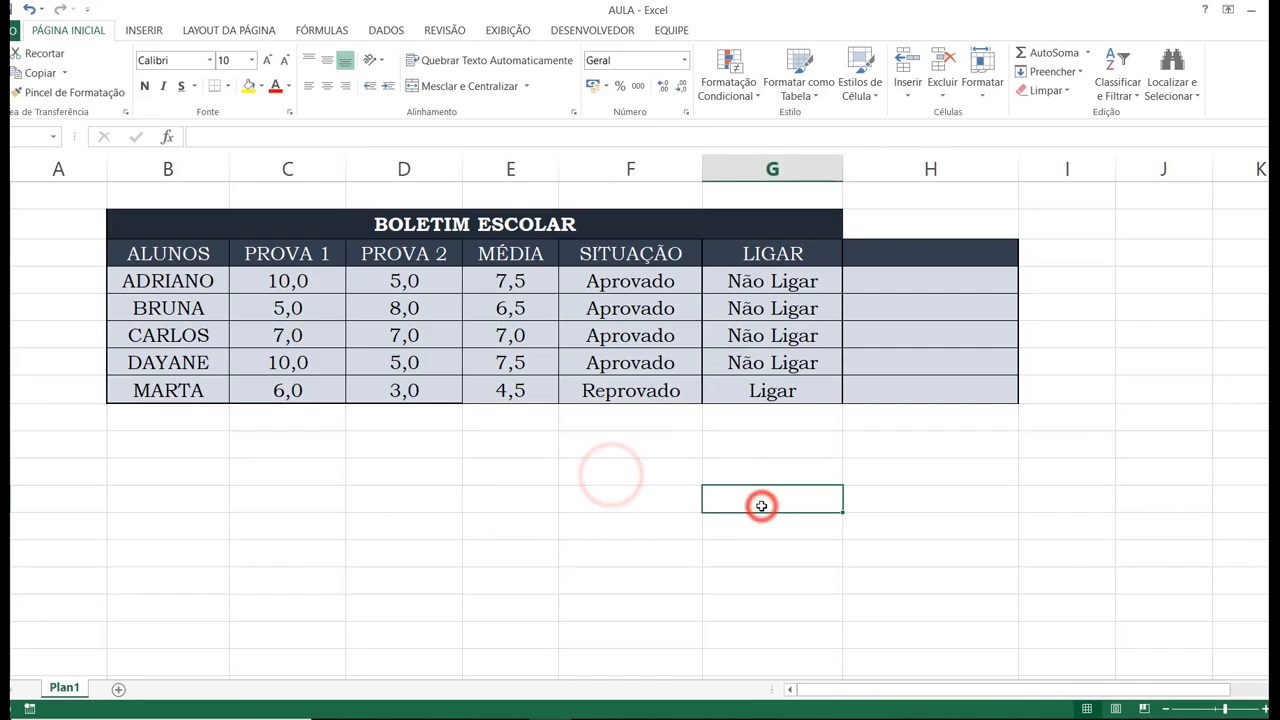